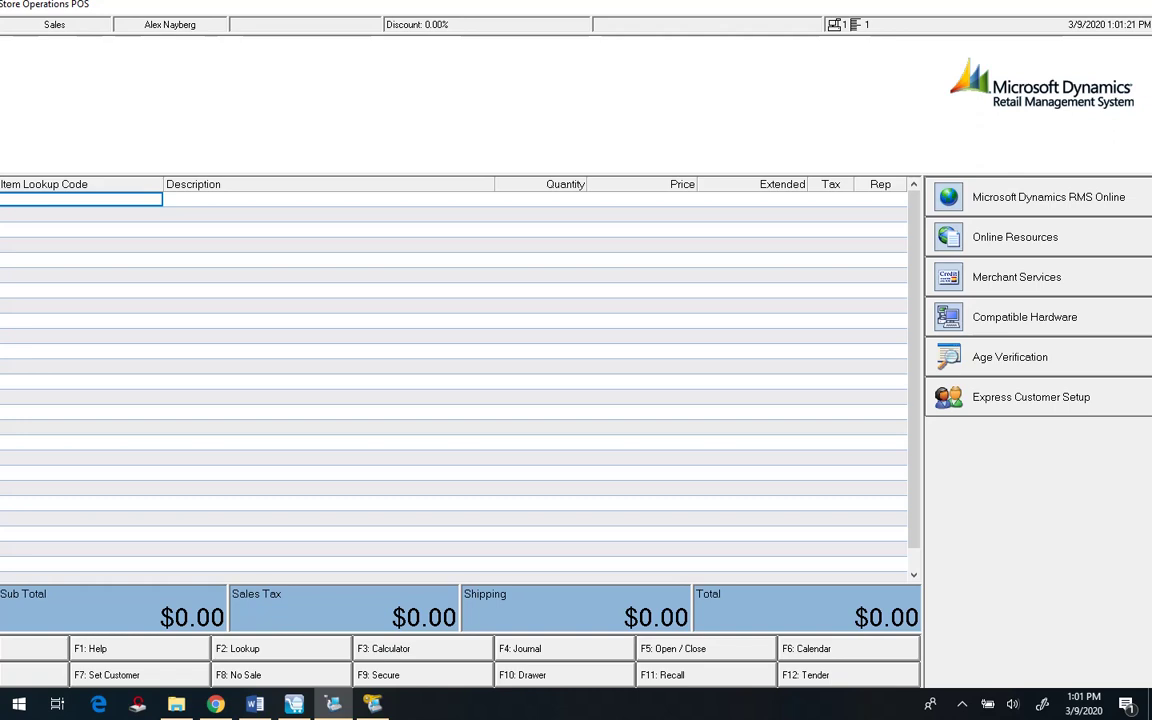
Assign the existing customer that has a company name on file to the sale.
key(F7)
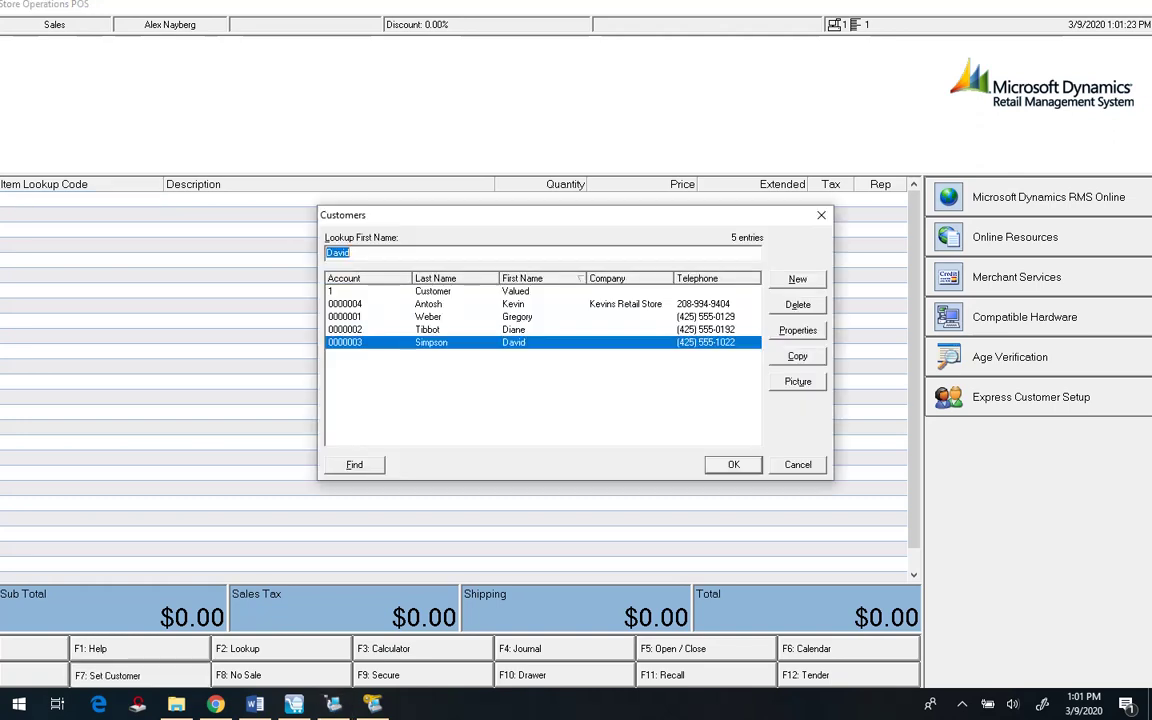
click(513, 304)
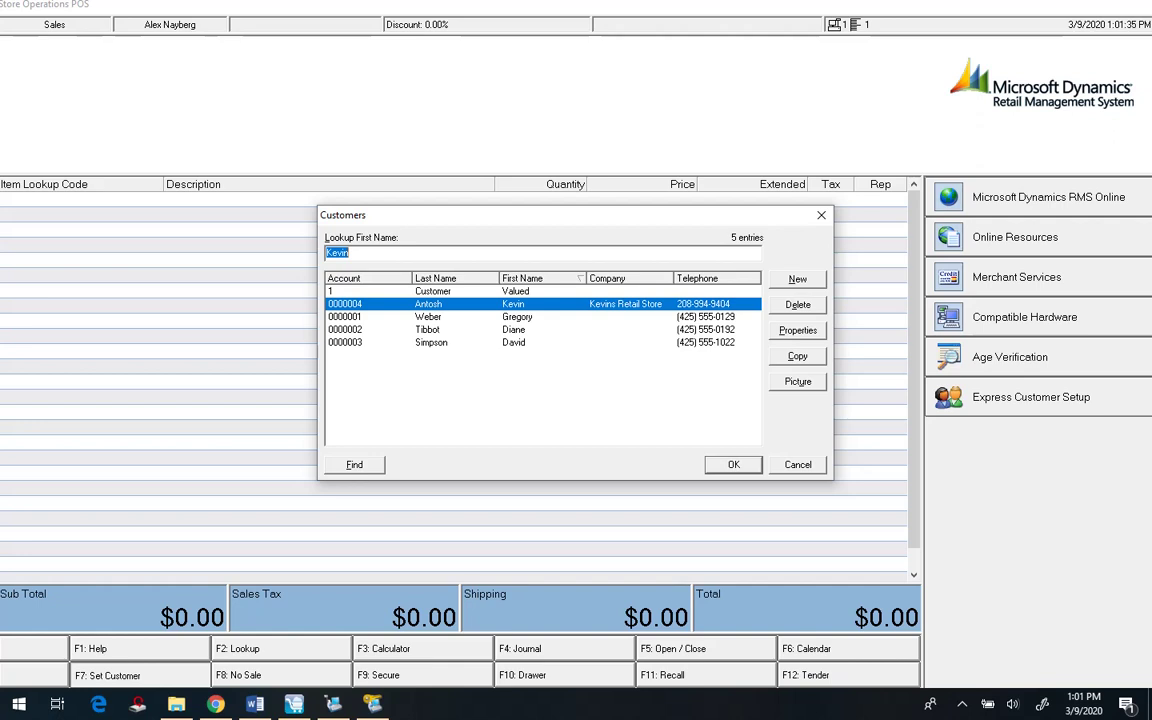
key(Return)
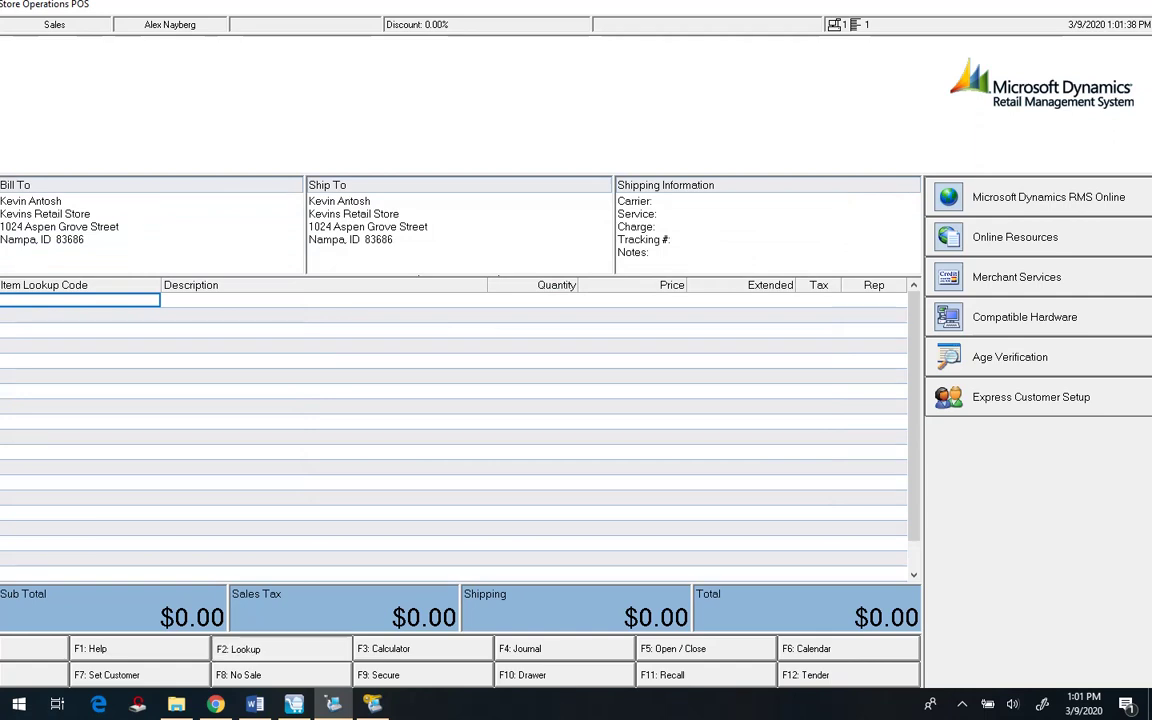
Add one Nestle Pure Life 8oz Water to the sale and view the tender options without taking payment.
key(F2)
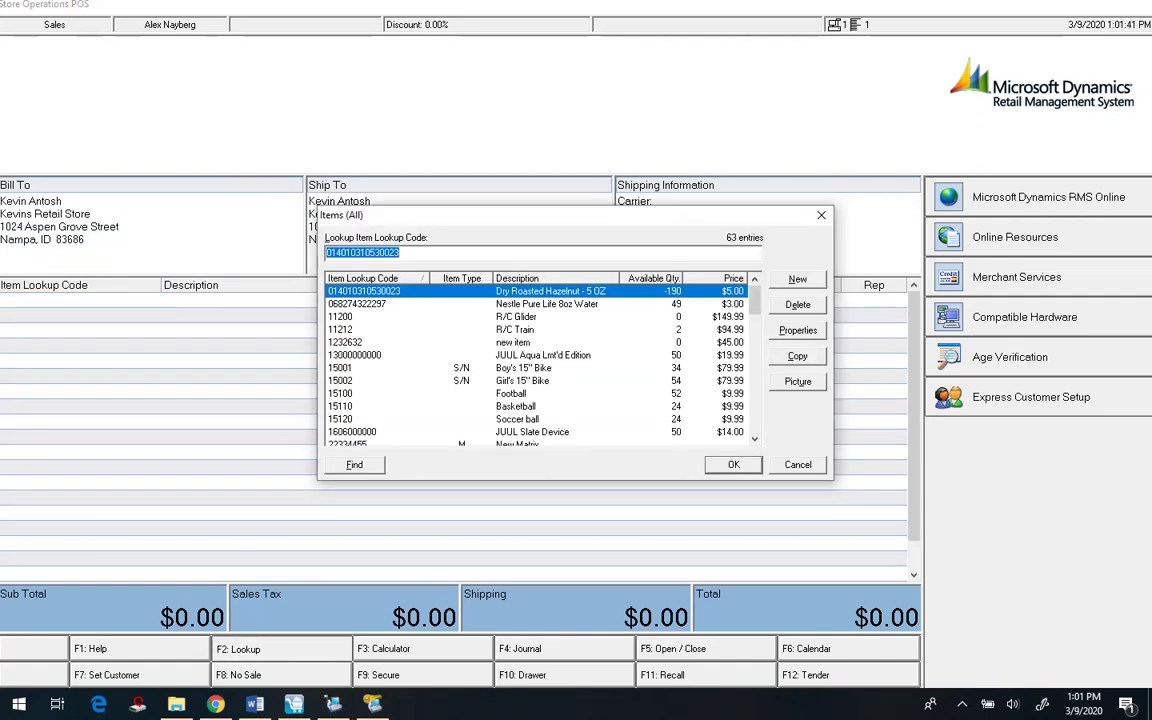
click(546, 304)
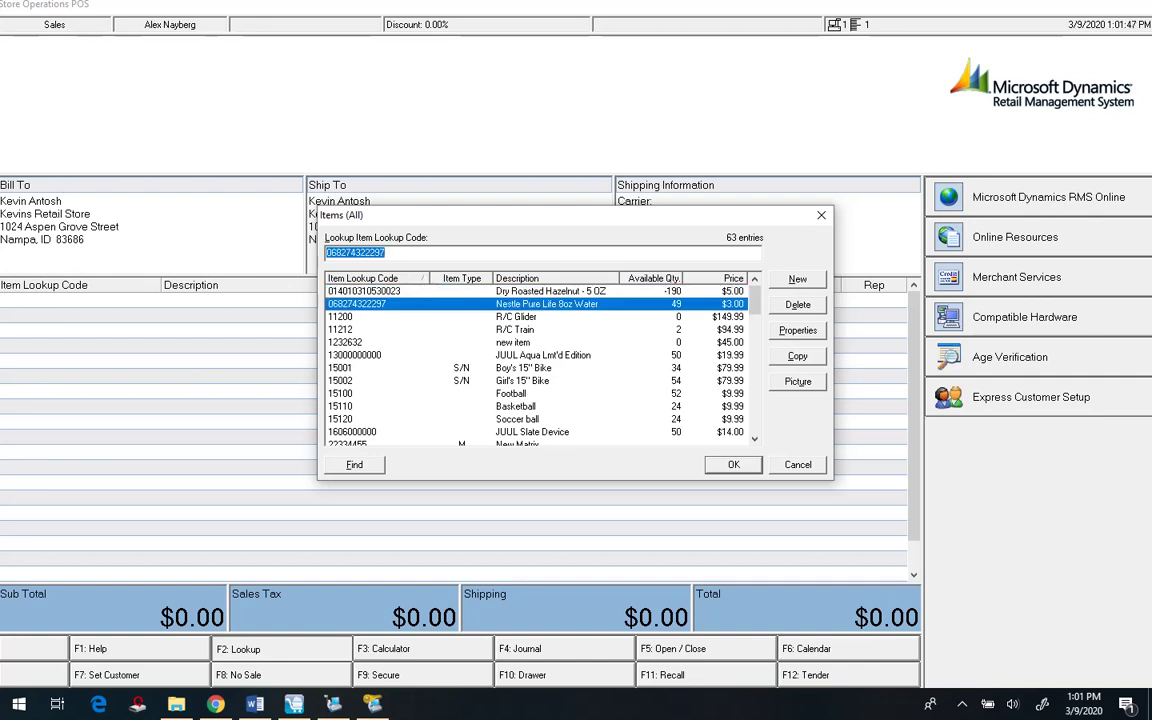
key(Return)
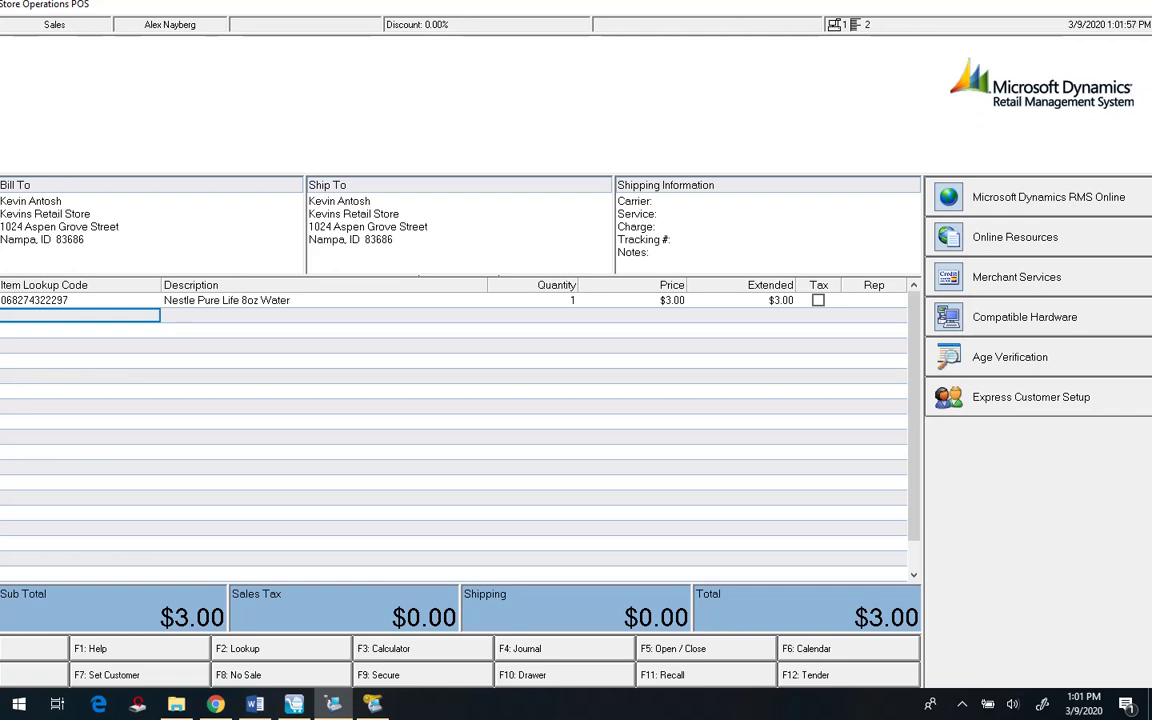
key(F12)
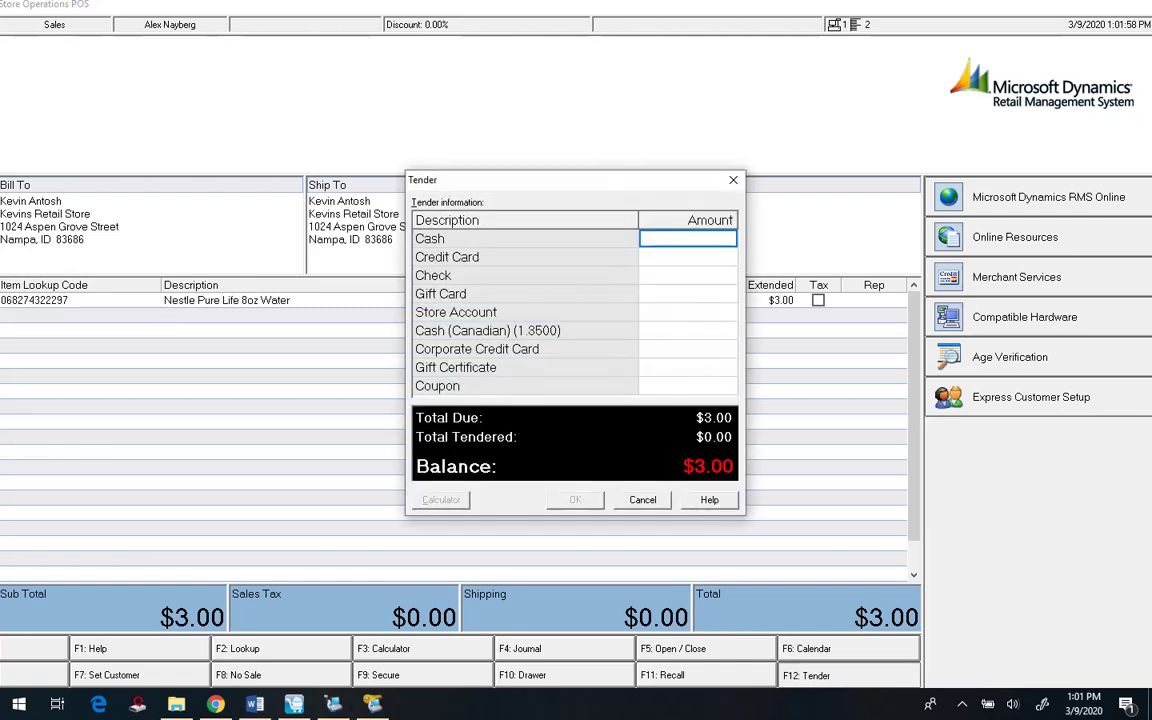
key(Escape)
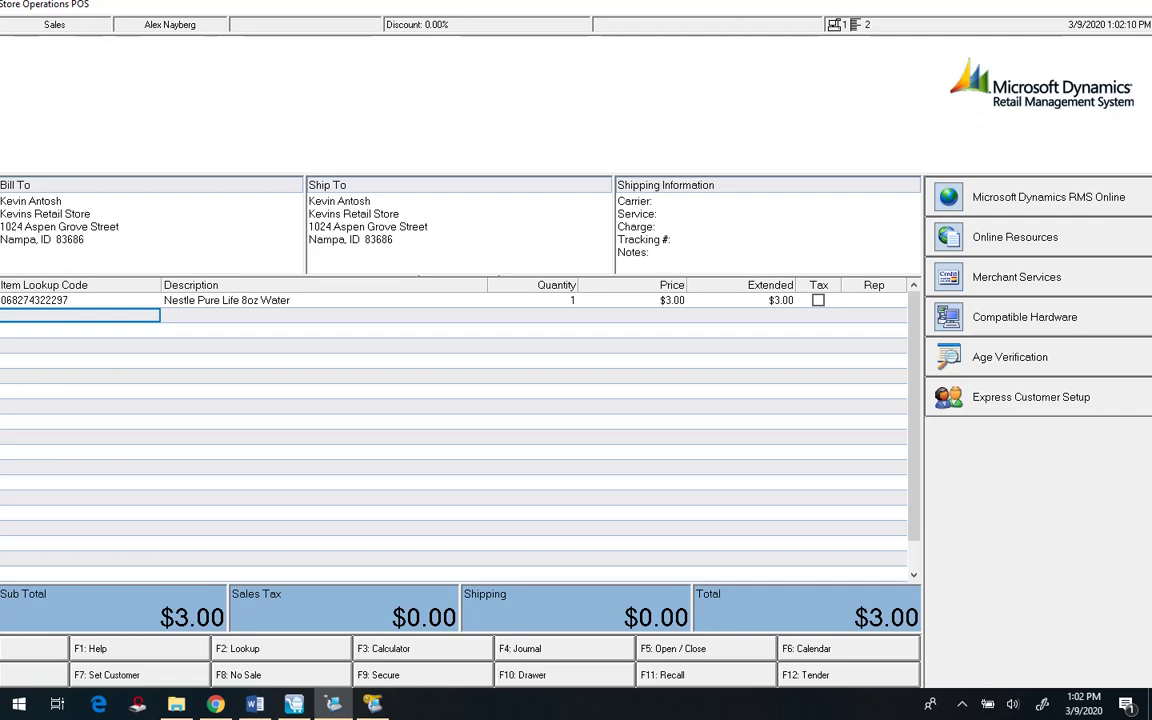
Switch to Cloud Retailer POS, search for the customer by partial last name, and select that customer for the transaction.
click(294, 704)
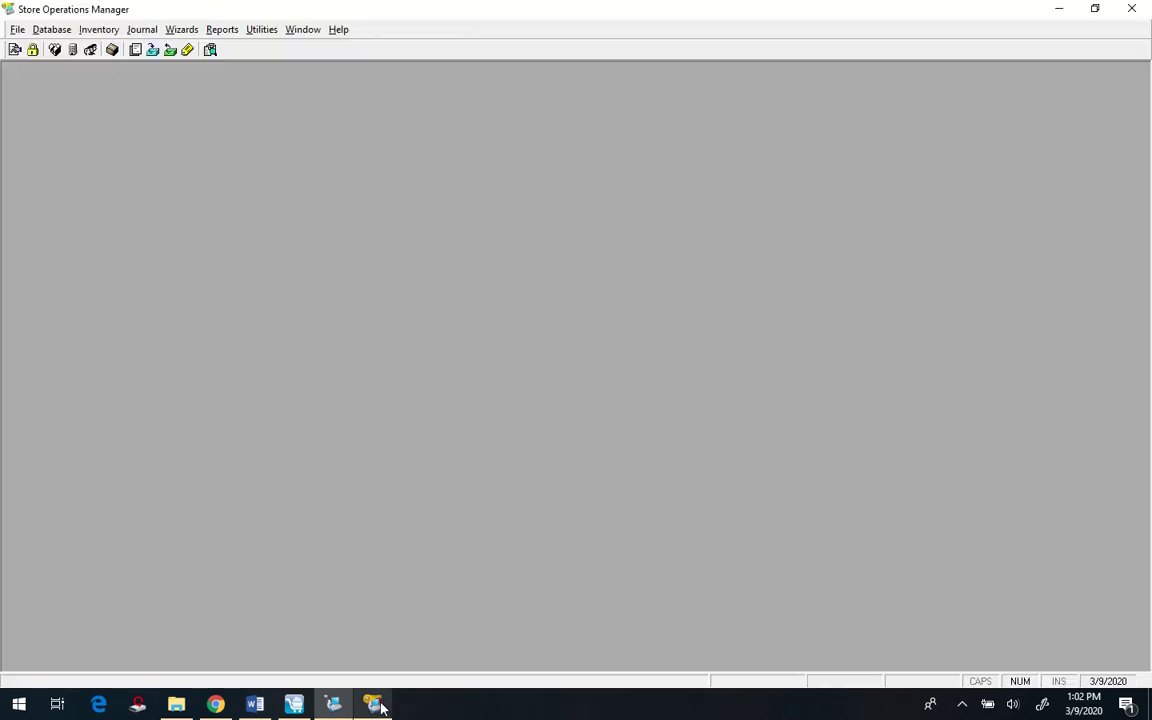
click(300, 706)
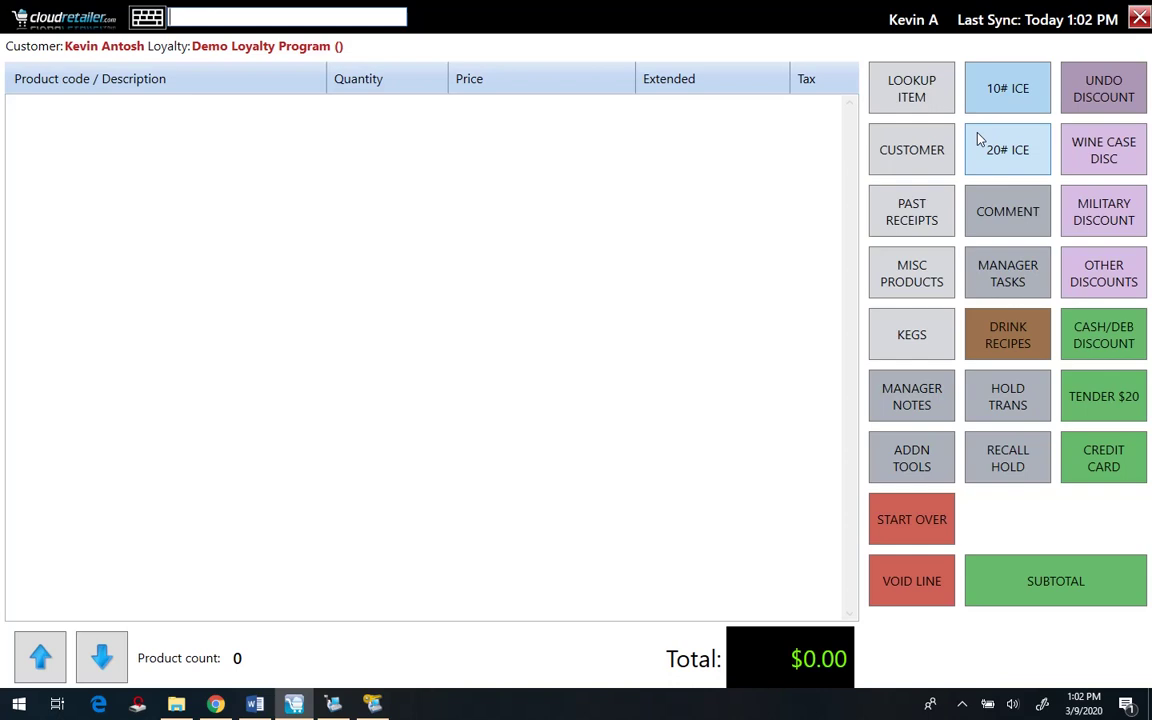
click(912, 152)
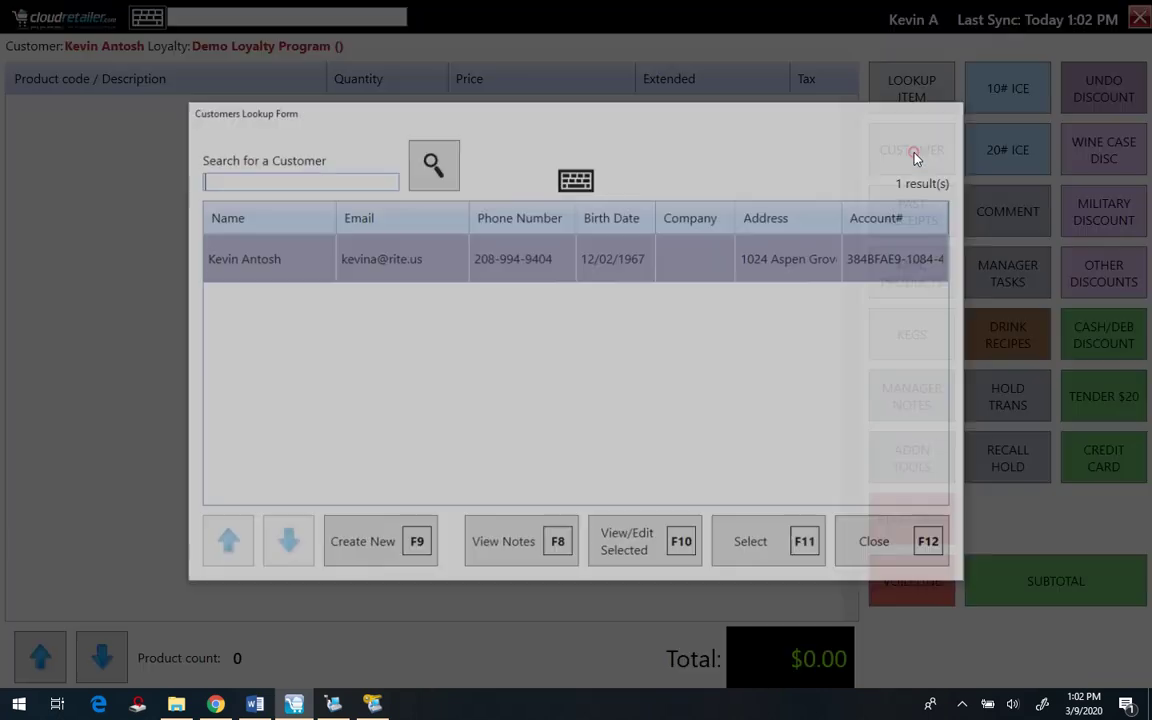
click(230, 178)
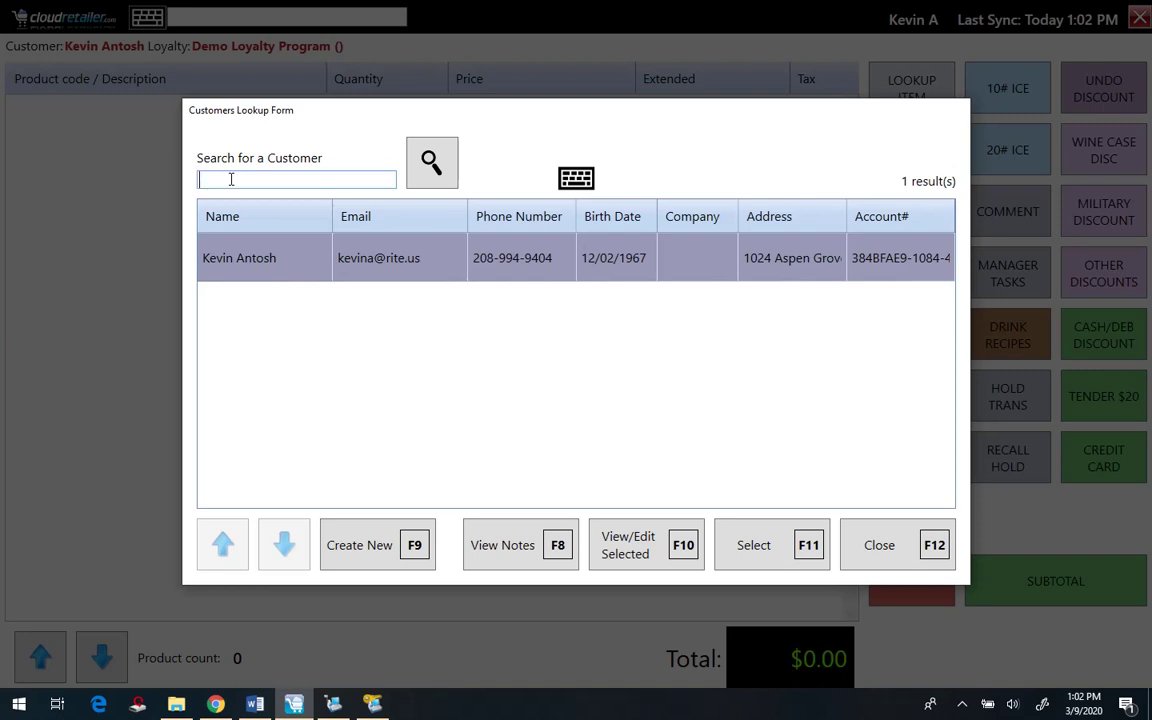
text(ant)
click(779, 549)
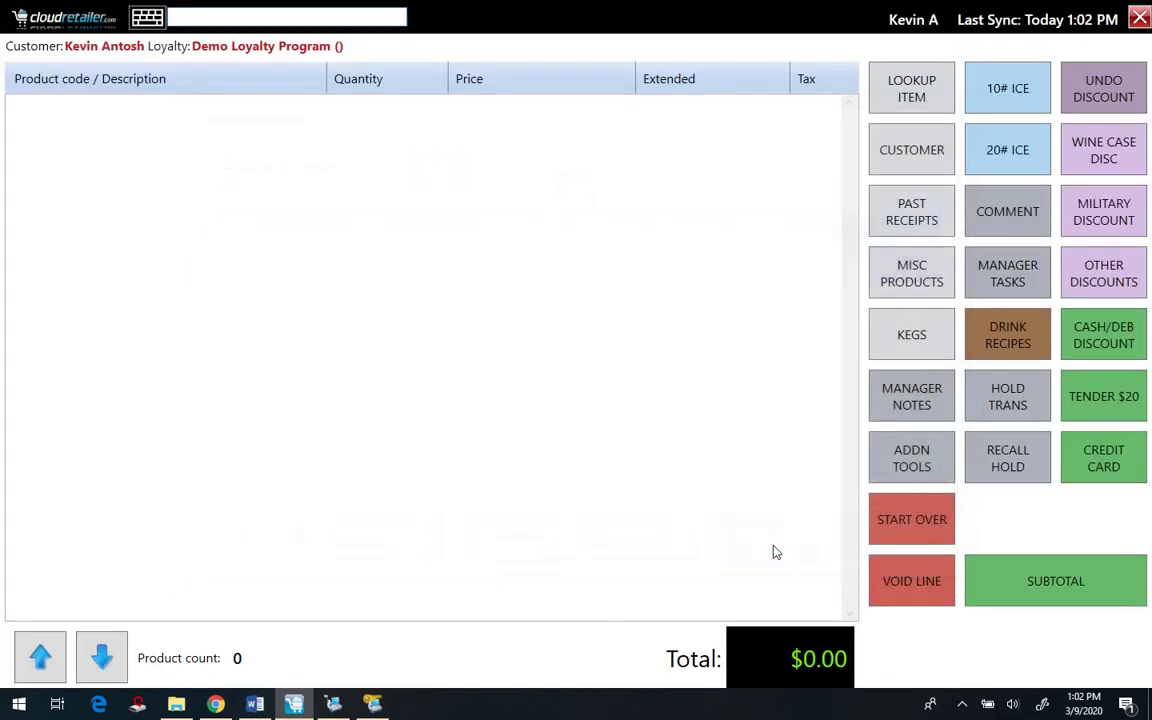
Search products for "wat", add 22 OZ Aquafina Bottled Water to the transaction, and view the payment options without taking payment.
click(903, 82)
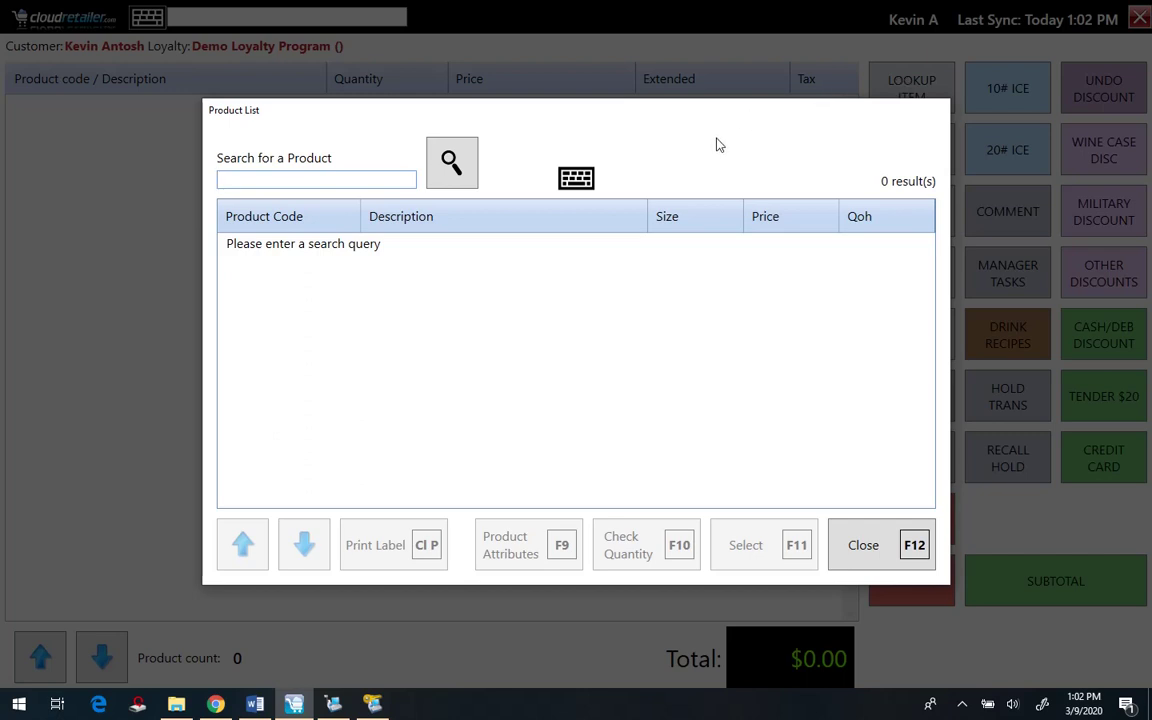
text(wat)
click(448, 182)
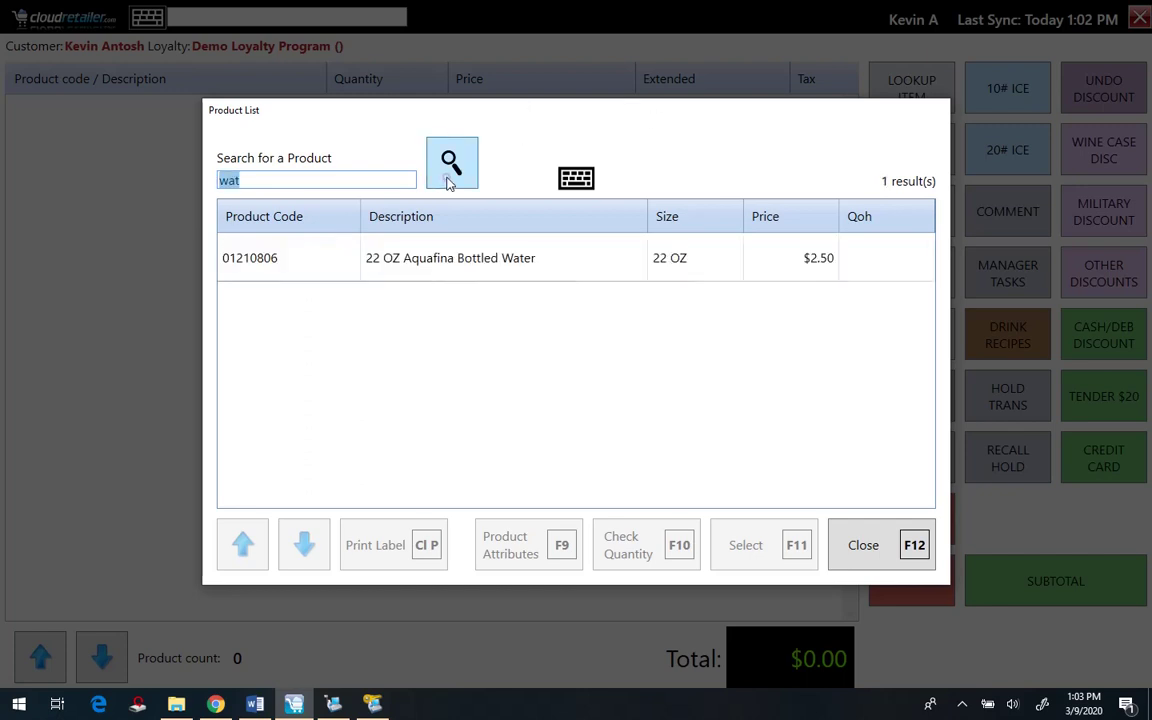
click(462, 271)
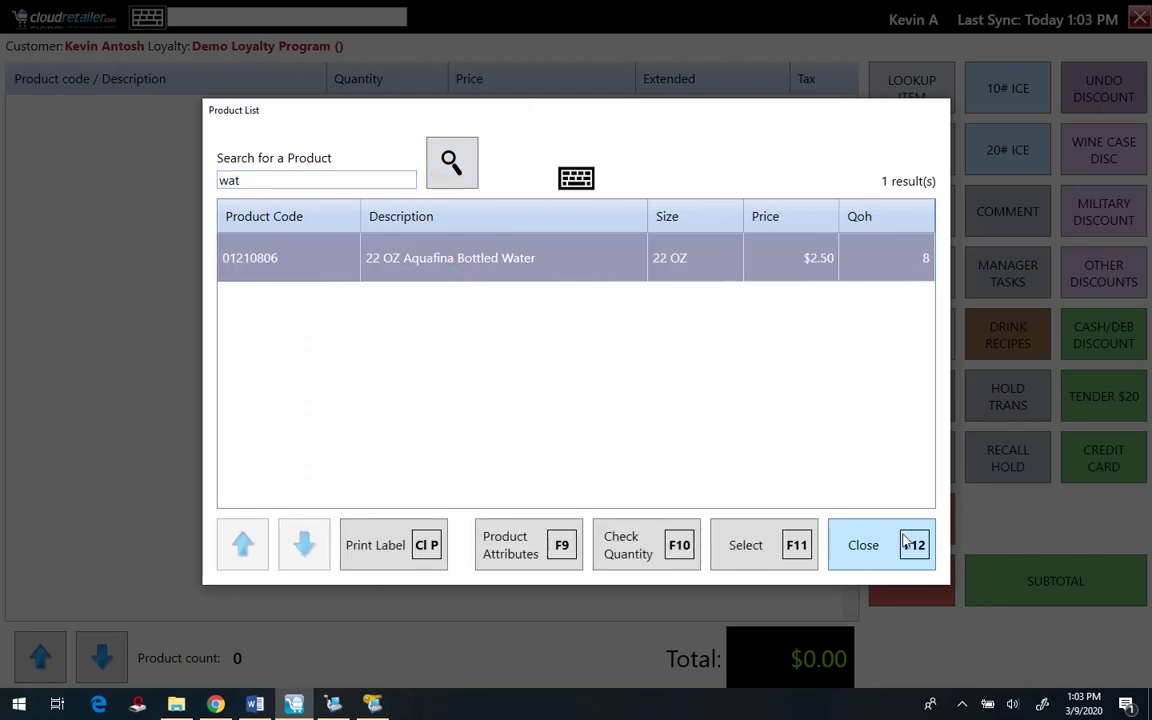
click(746, 548)
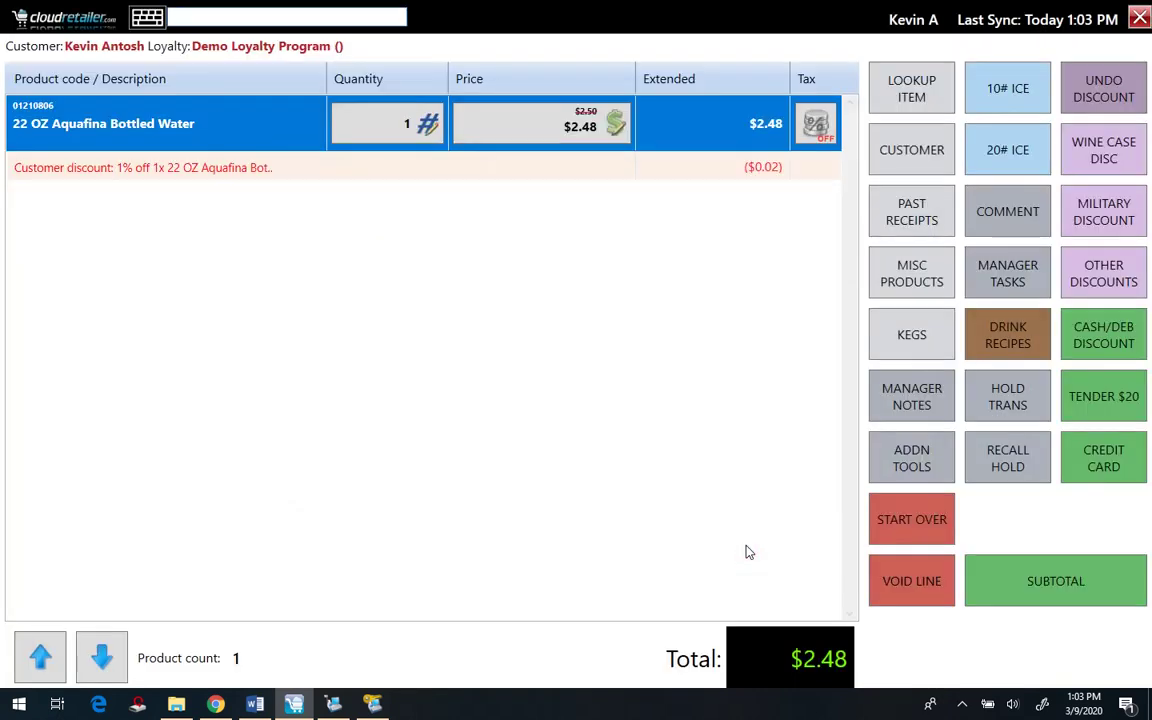
click(1028, 581)
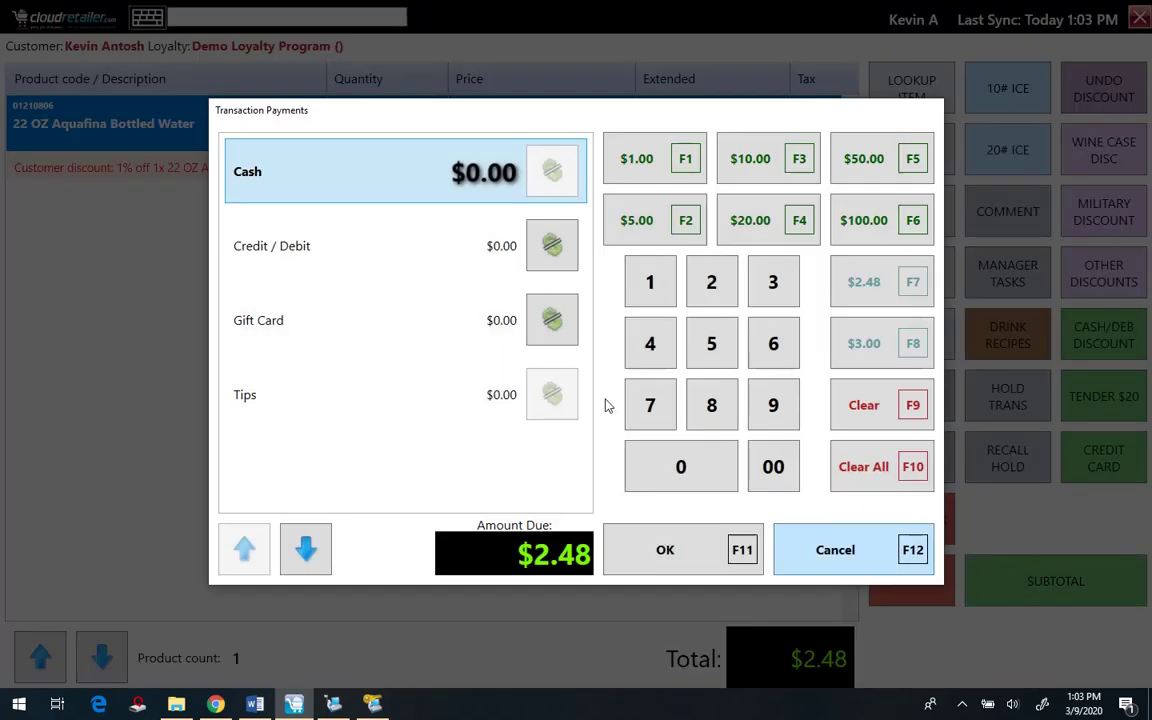
click(845, 568)
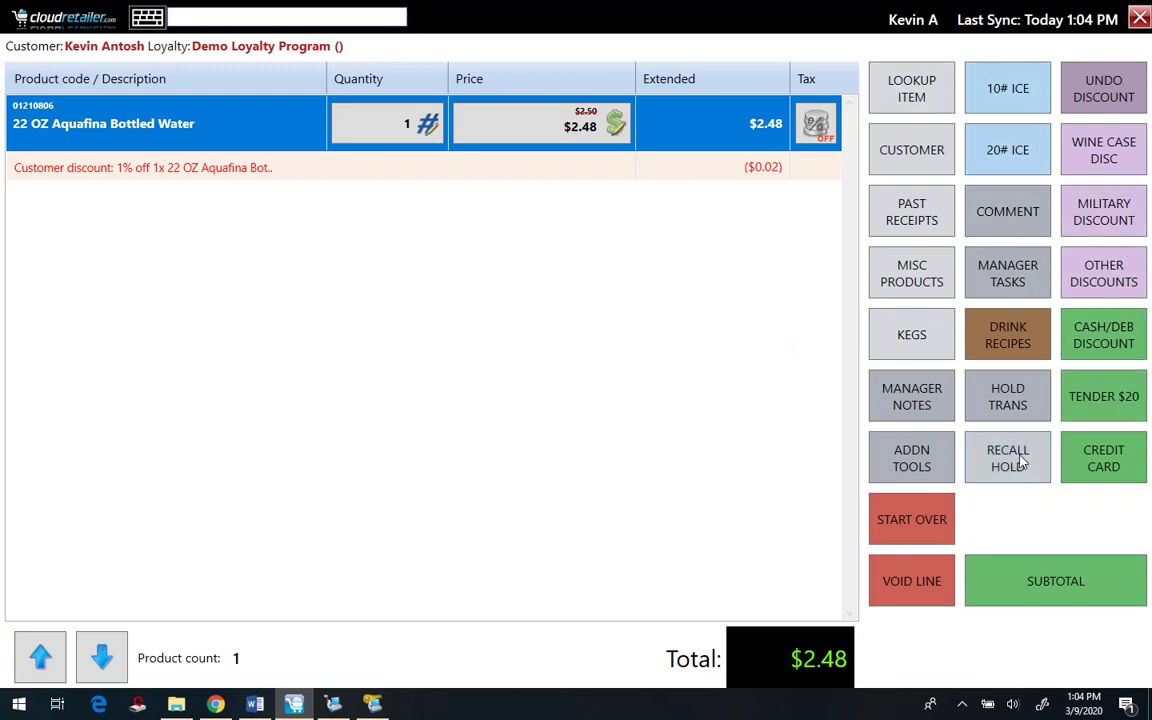
Switch to Store Operations POS and examine its alternate sets of function-key commands.
key(alt+Tab)
key(alt+Tab)
key(Tab)
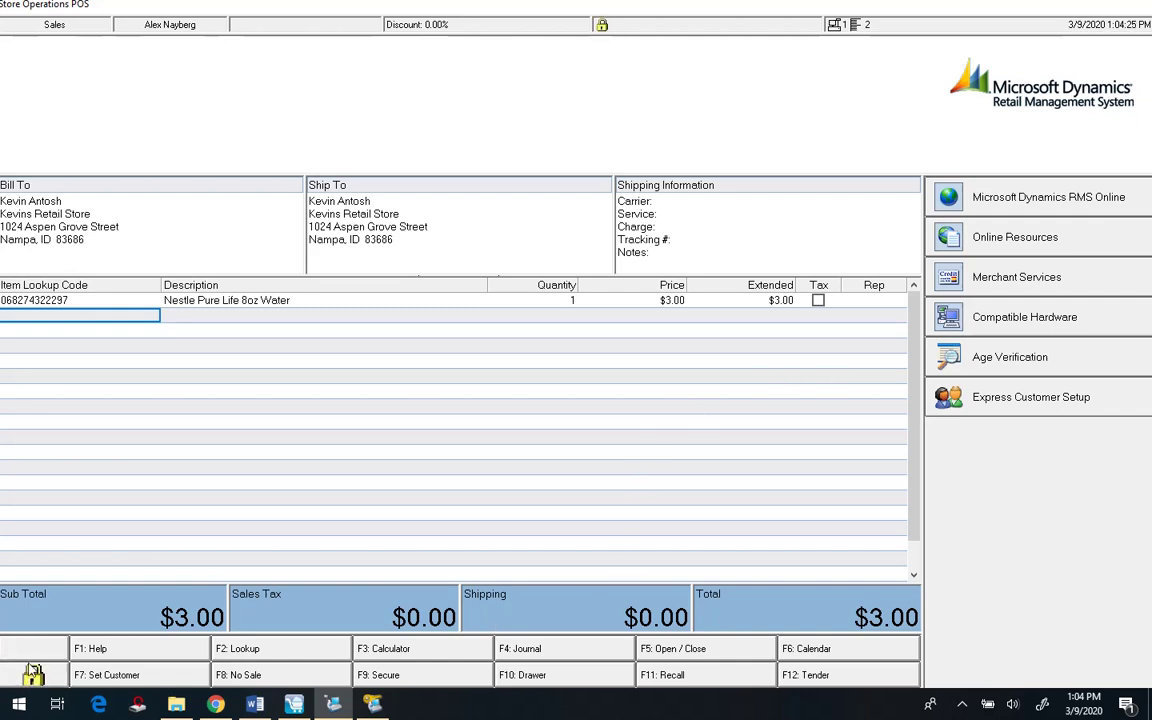
key(ctrl)
key(ctrl)
key(shift)
Switch back to Cloud Retailer POS, try Manager Notes, and view the additional tools before returning to the home commands.
key(alt+Tab)
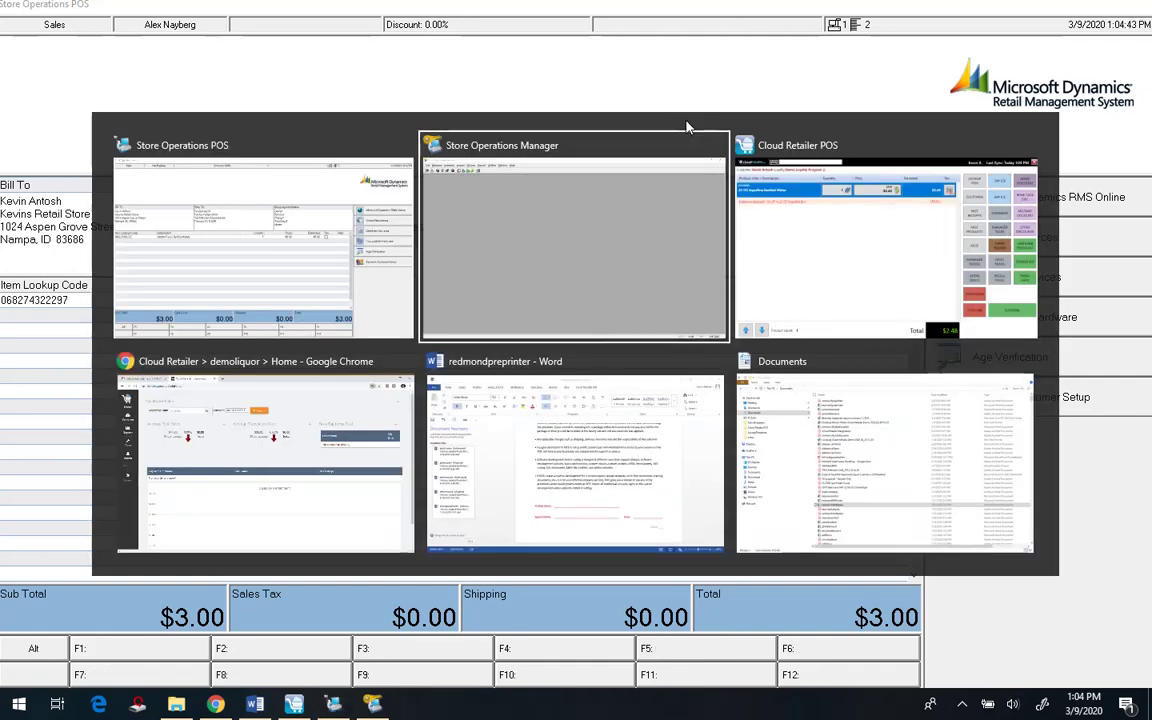
key(alt+Tab)
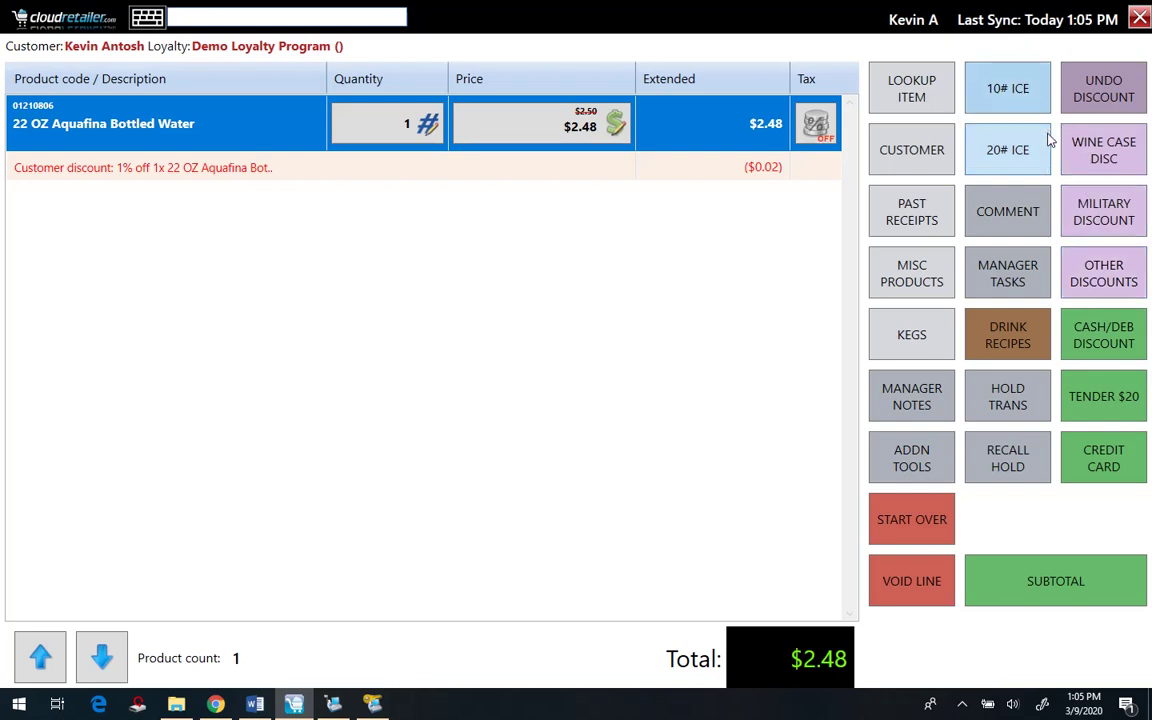
click(928, 401)
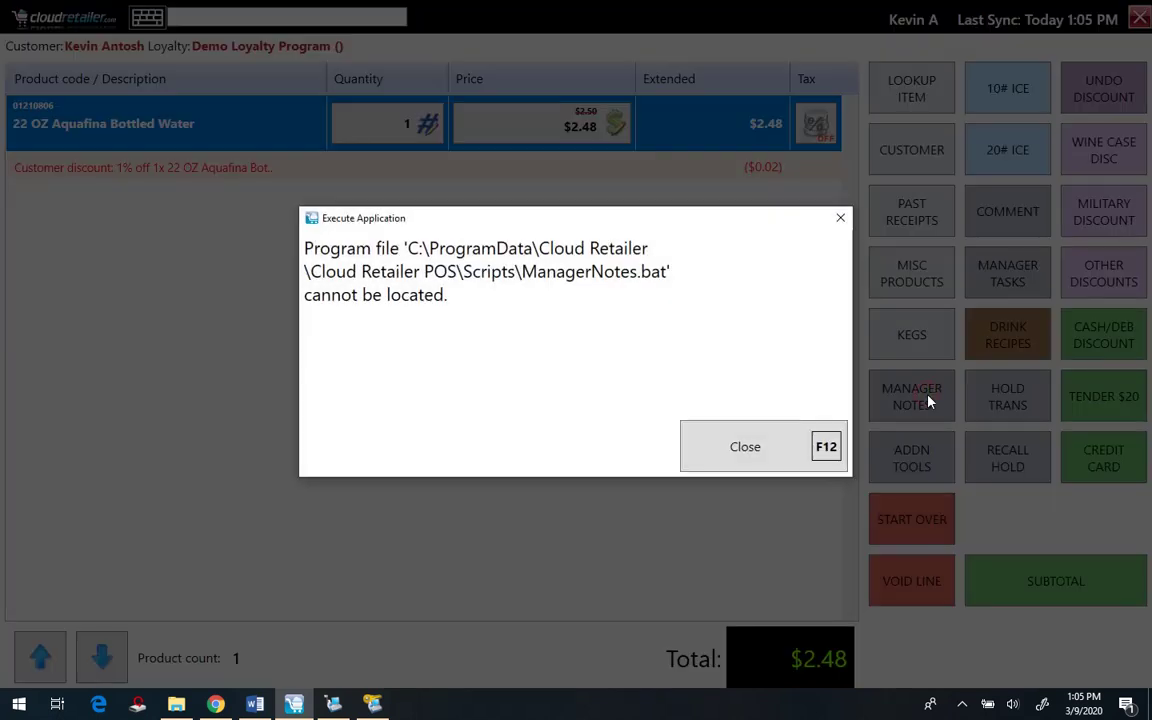
click(776, 457)
click(919, 462)
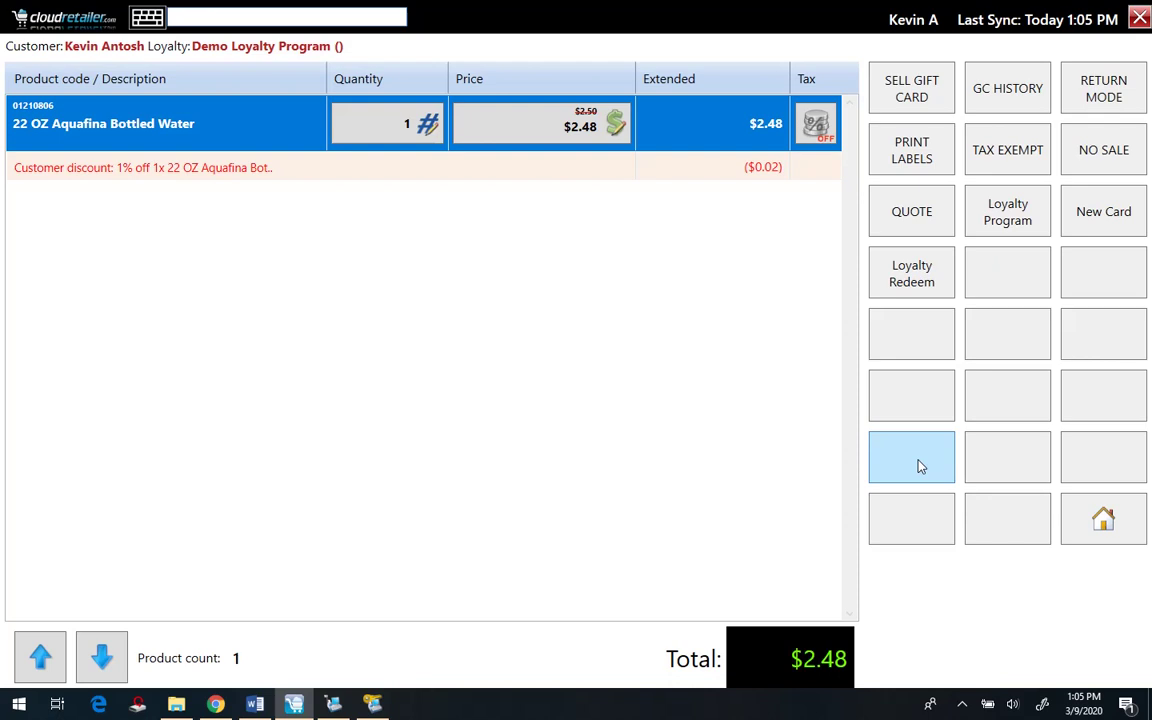
click(1110, 517)
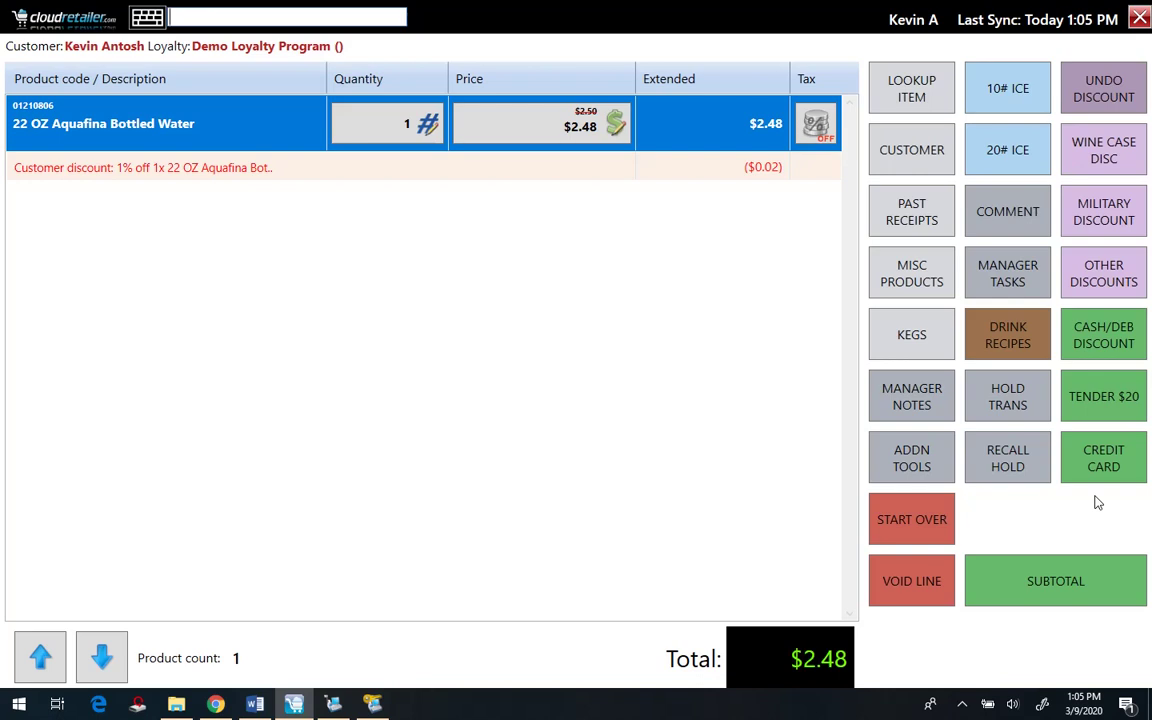
Switch to Store Operations Manager and open the properties of the Nestle Pure Life 8oz Water item from the item database.
key(alt+Tab)
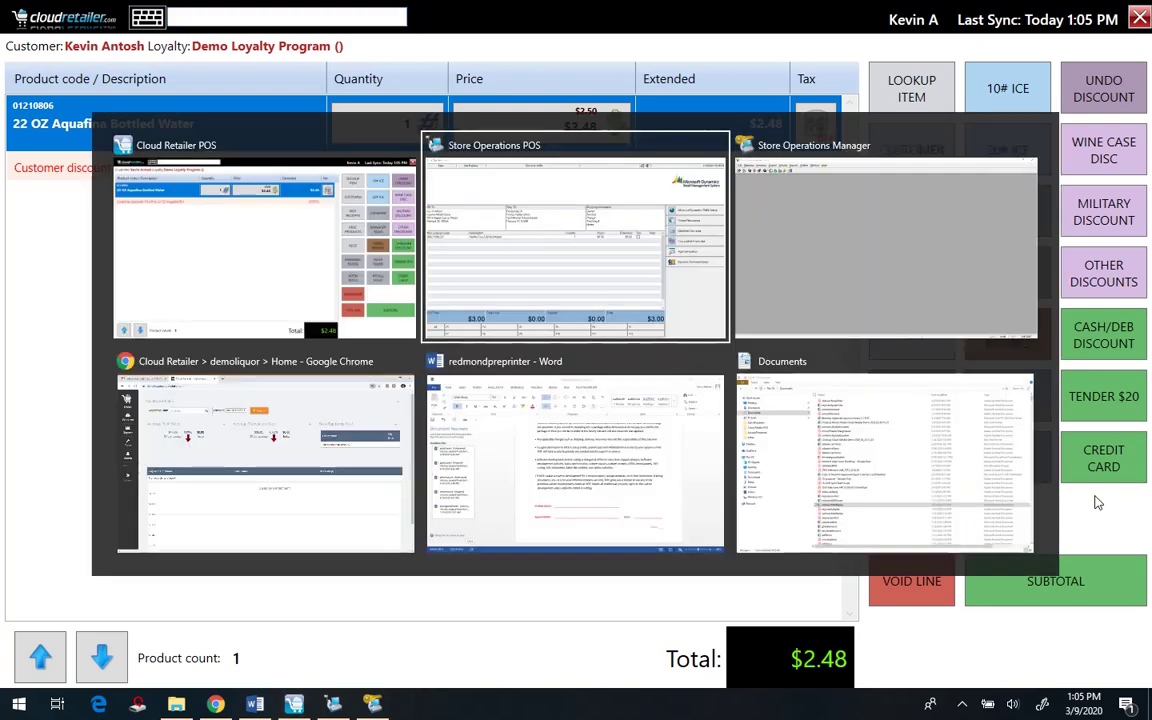
key(alt+Tab)
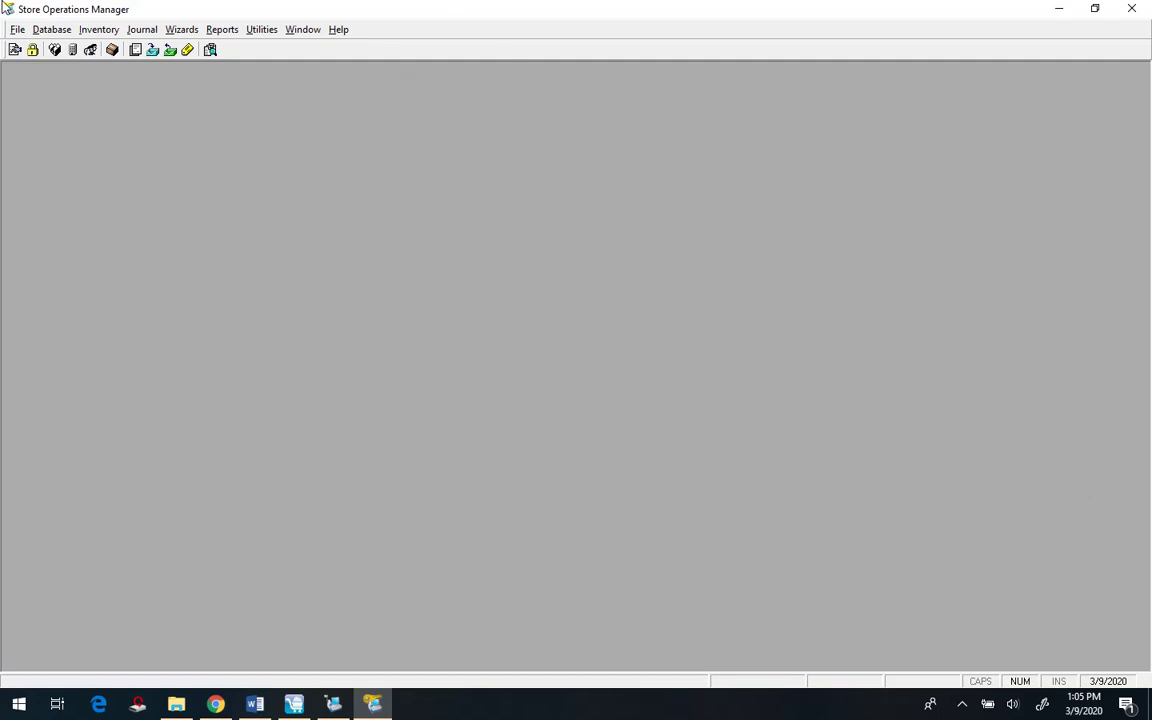
click(52, 29)
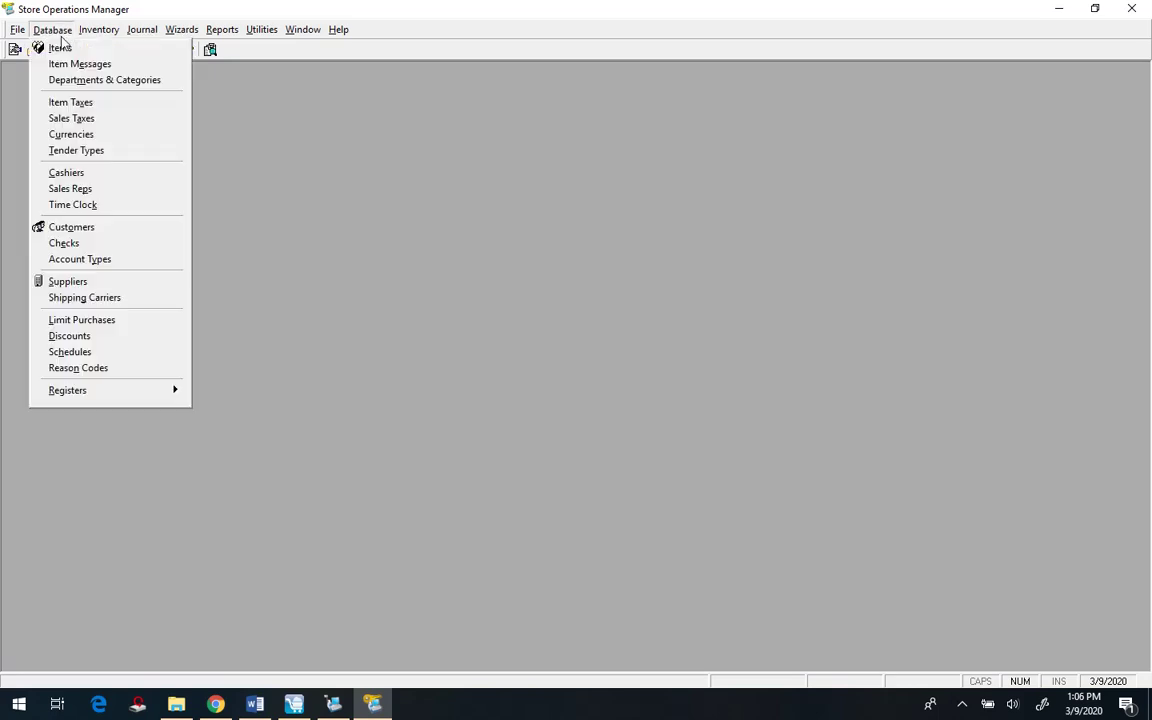
click(60, 46)
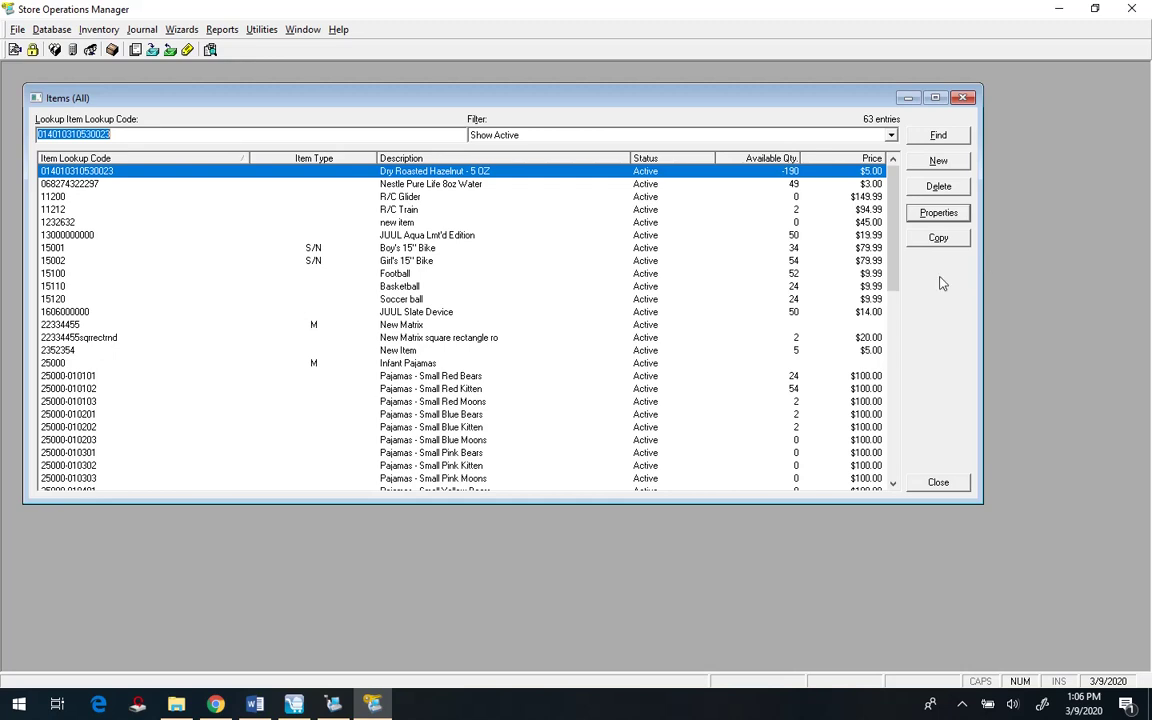
click(488, 185)
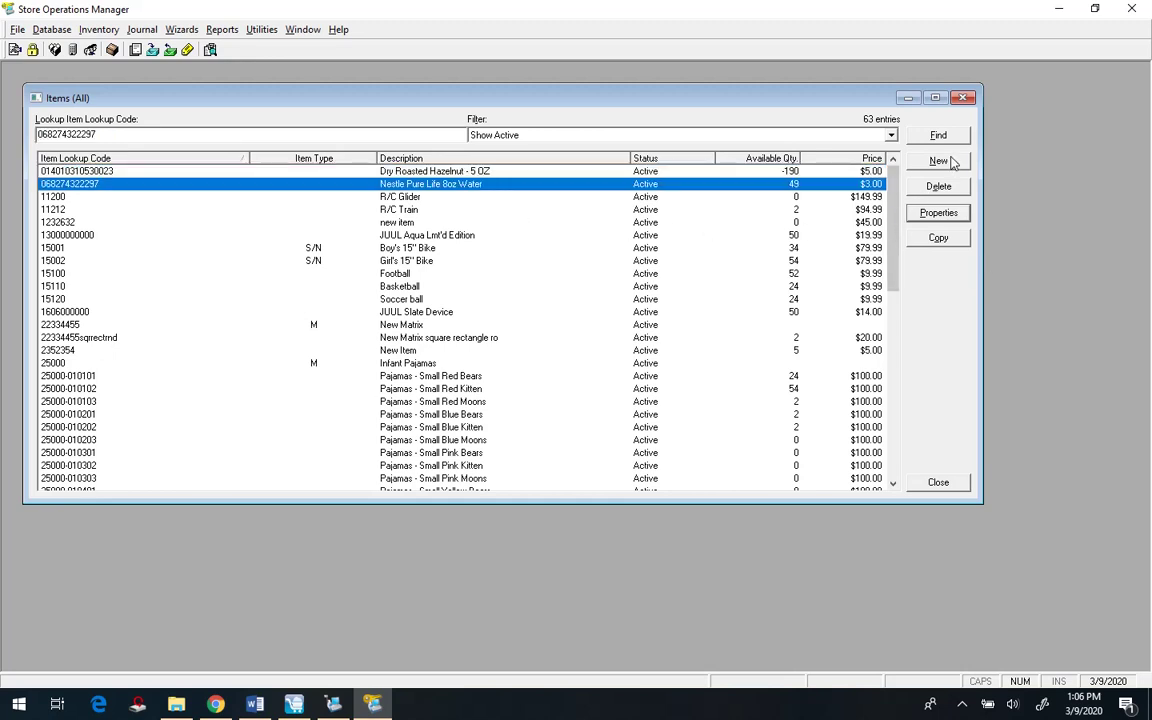
click(939, 213)
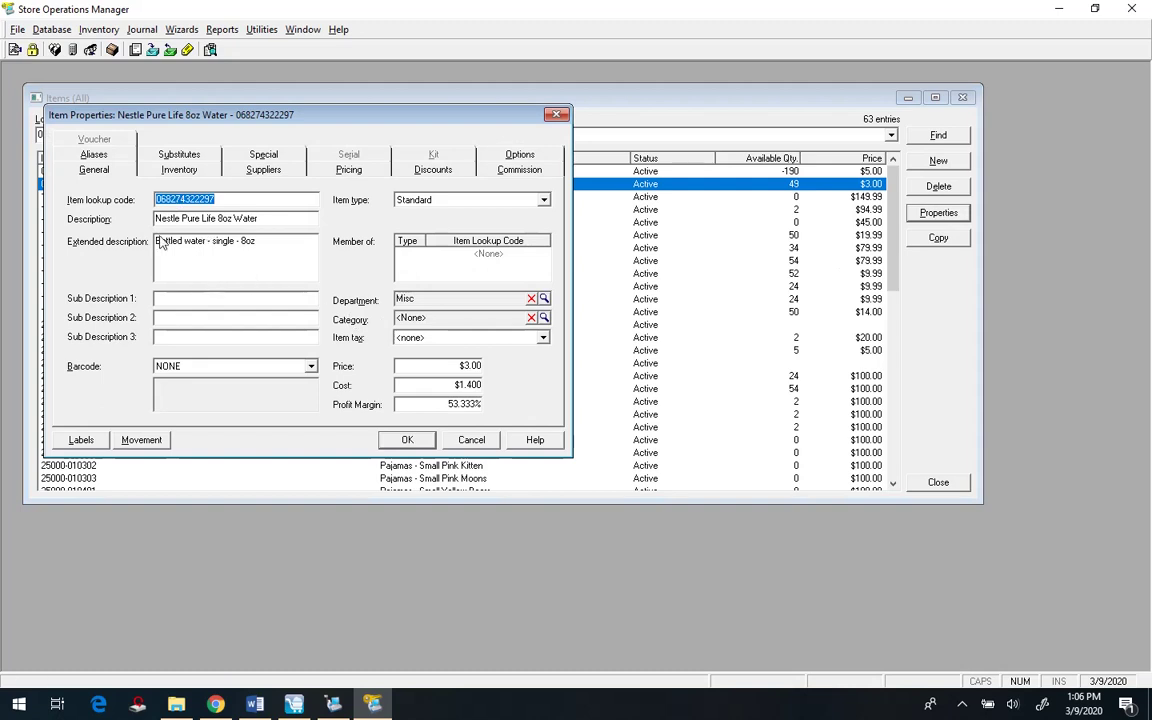
Review the water item's inventory, supplier, pricing, discount, commission, options and alias properties, then close them without saving.
click(158, 171)
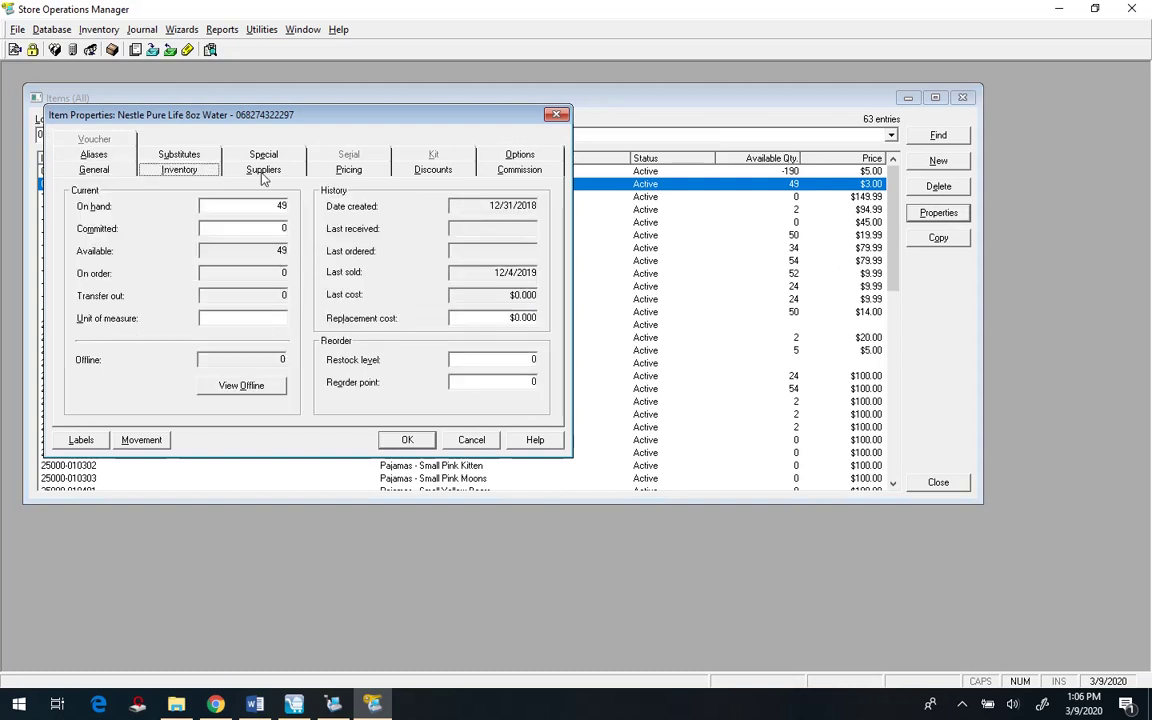
click(264, 172)
click(360, 172)
click(431, 172)
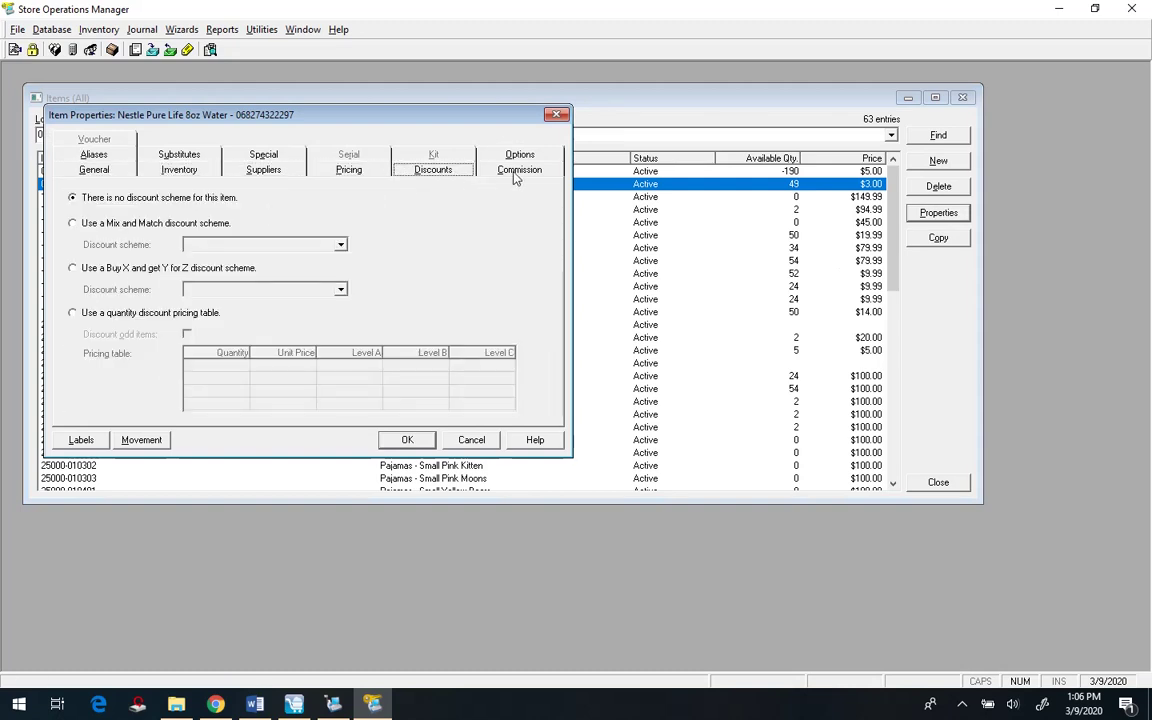
click(515, 170)
click(516, 156)
click(92, 171)
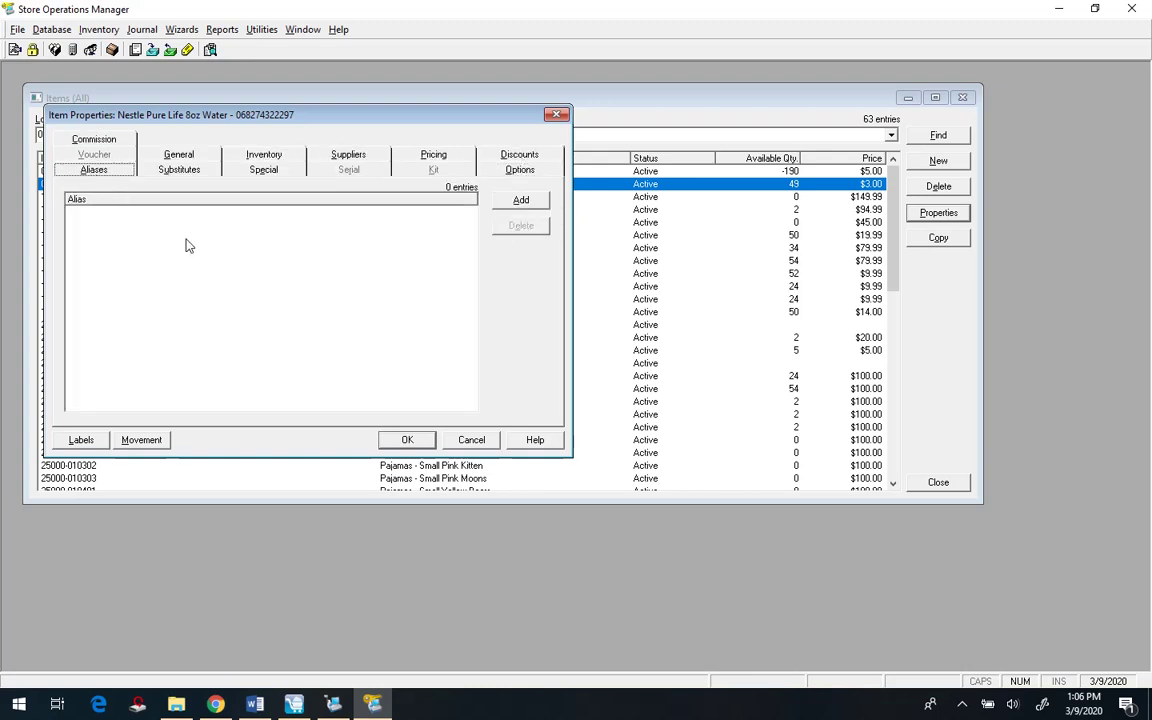
click(470, 441)
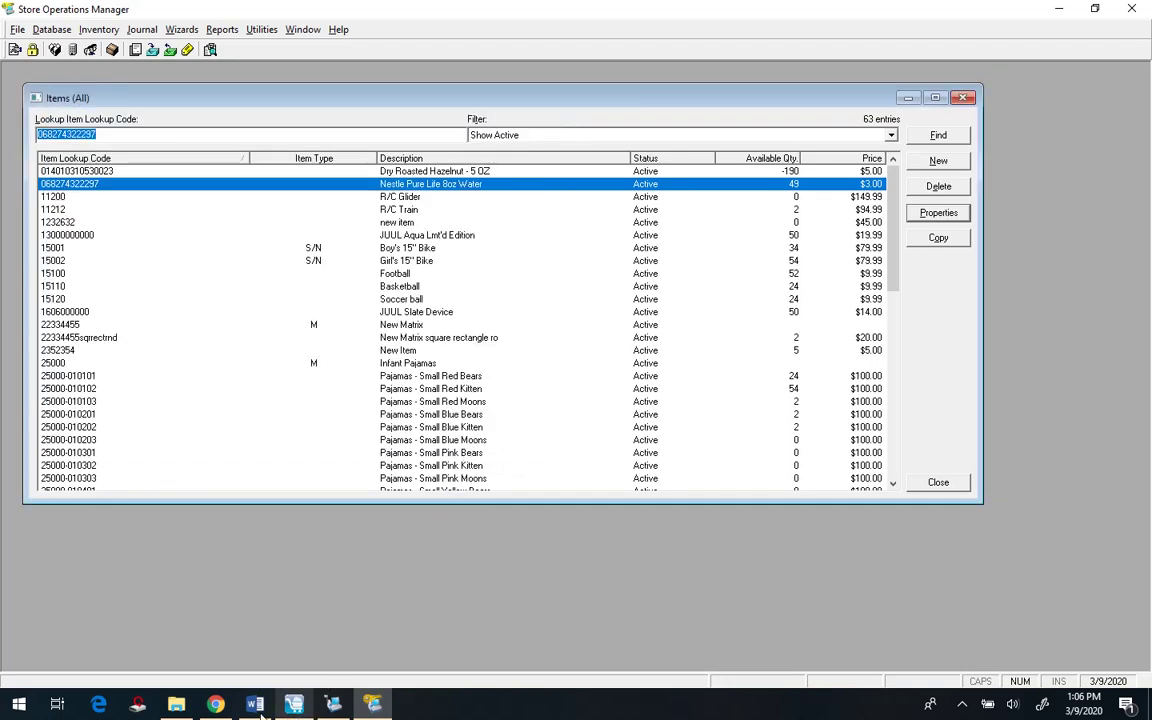
Switch to the Cloud Retailer back office in Chrome, search the products for "wat" and open 22 OZ Aquafina Bottled Water for editing.
click(216, 705)
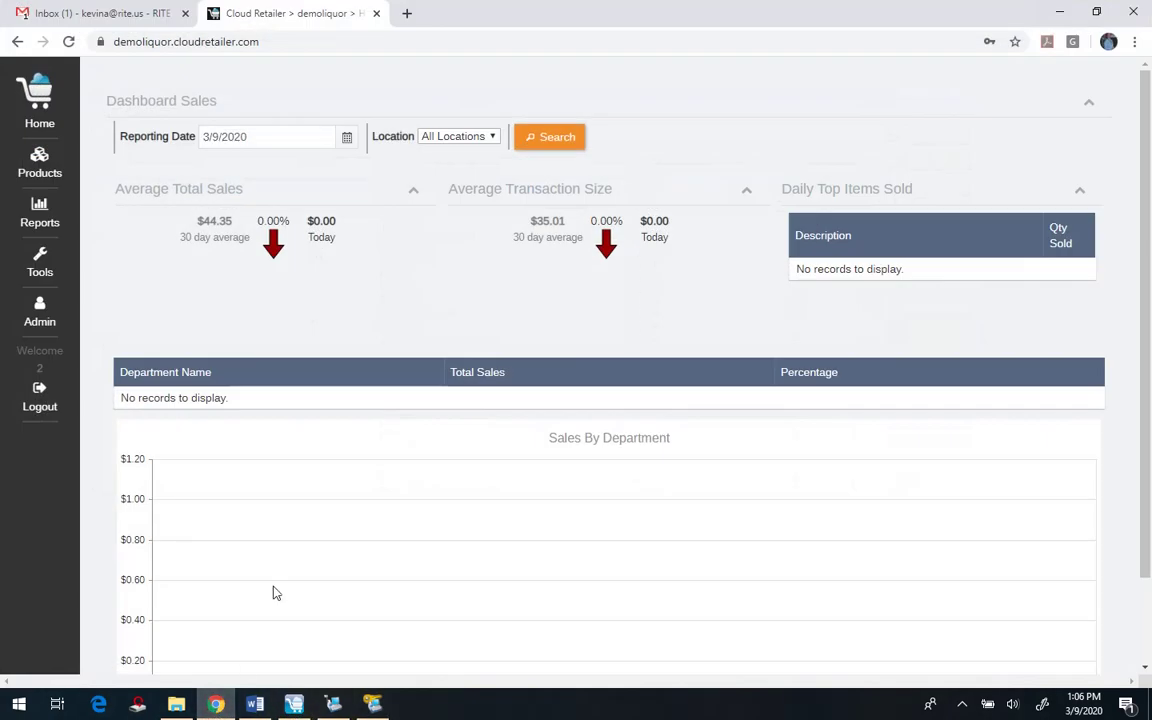
click(38, 147)
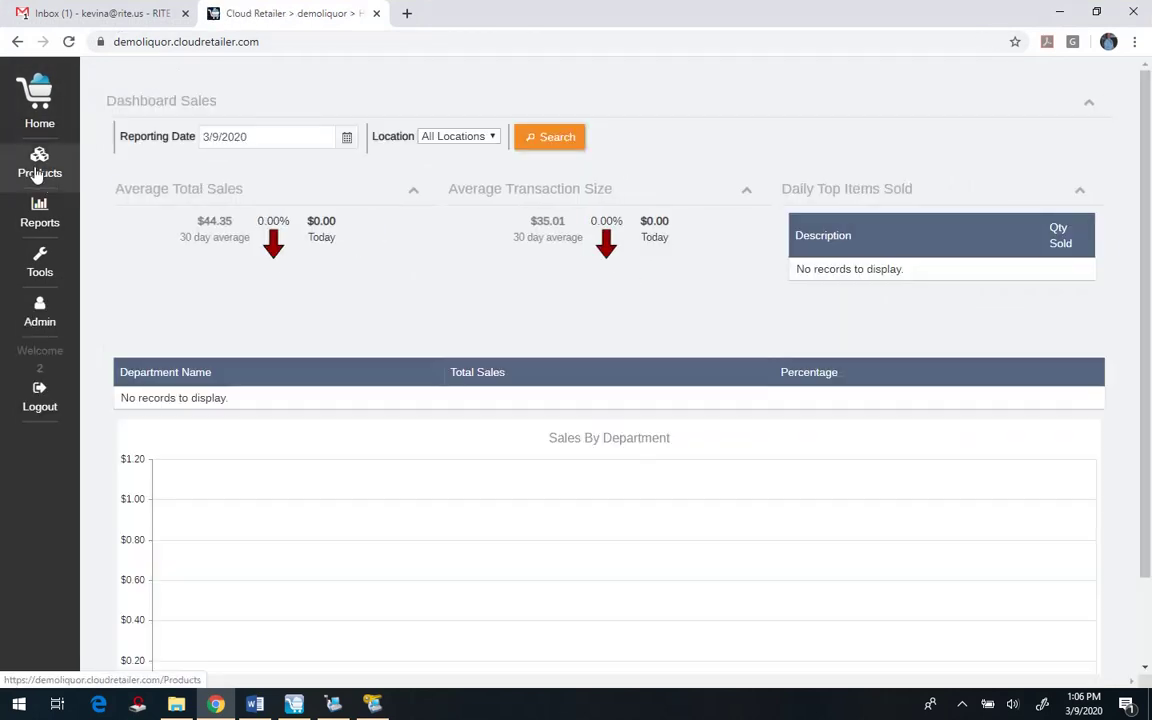
click(30, 167)
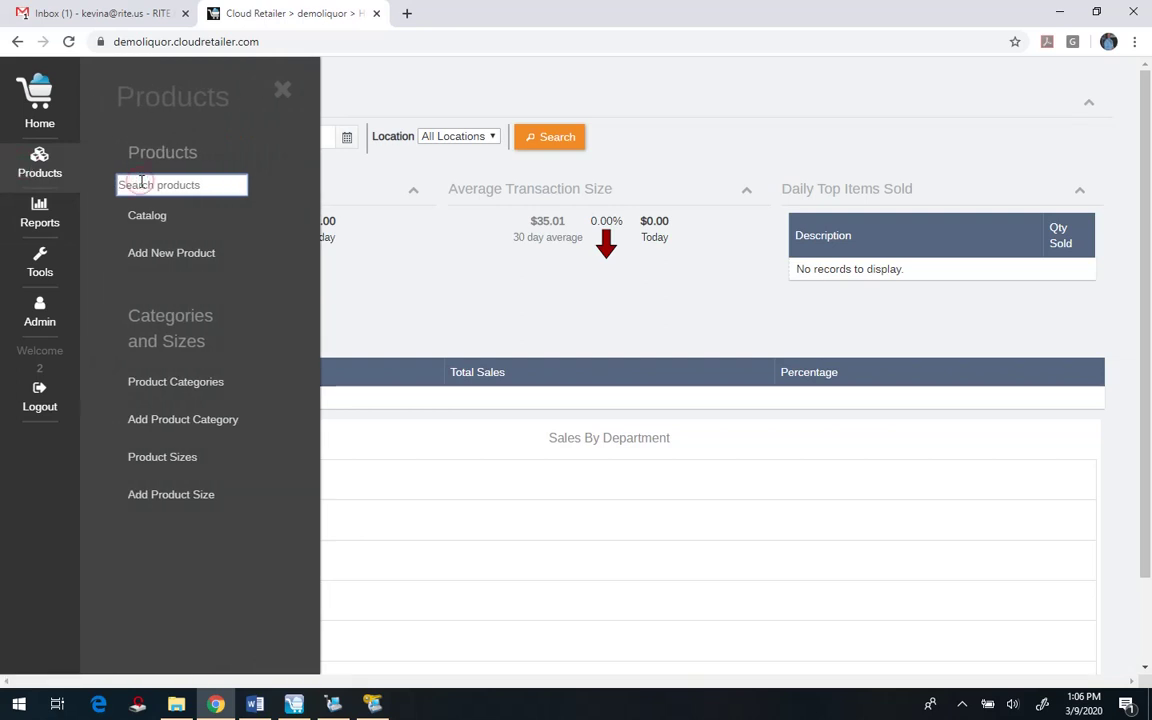
text(wat)
key(Return)
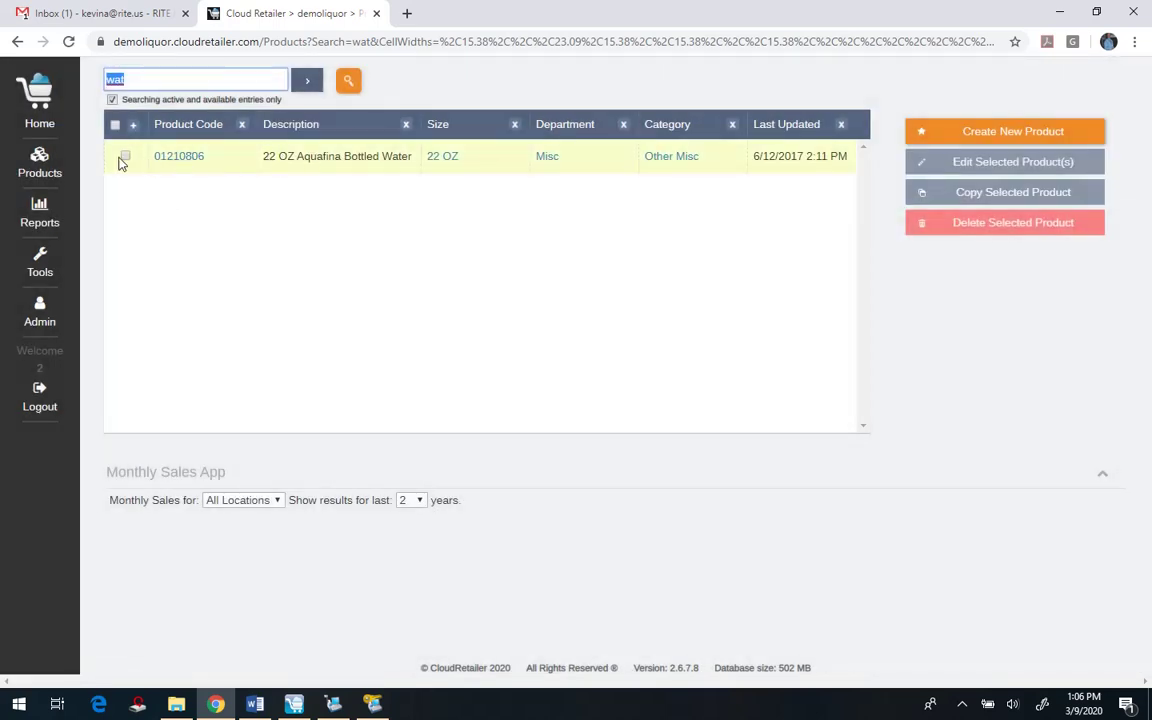
click(124, 157)
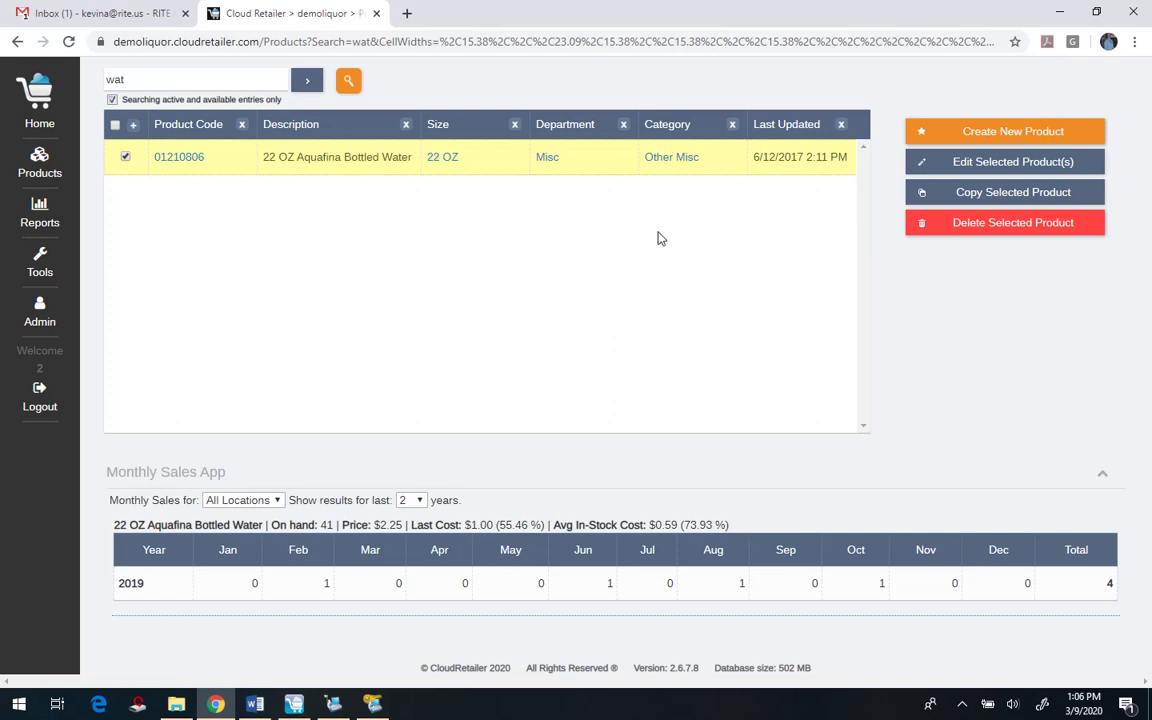
click(955, 164)
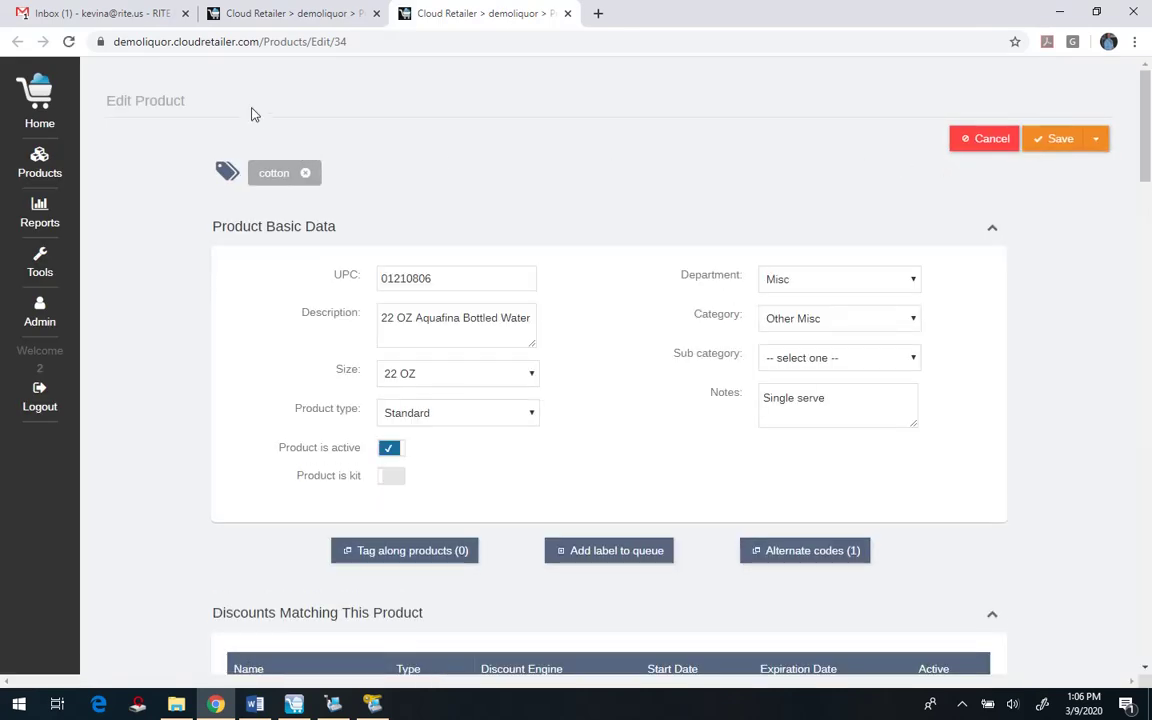
Examine the water product's edit page from its basic data and matching discounts down to its supplier details.
key(alt+Tab)
key(alt+Tab)
scroll(1036, 270, down, 6)
scroll(1040, 272, down, 20)
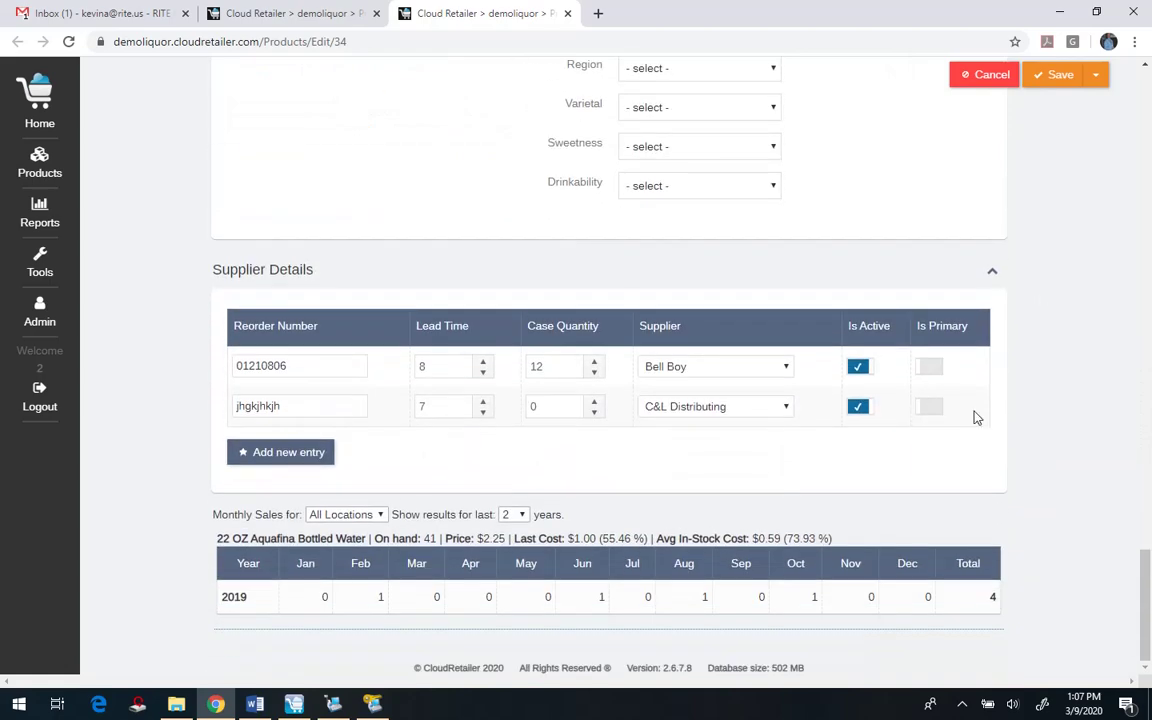
scroll(1089, 410, up, 5)
scroll(1089, 397, up, 20)
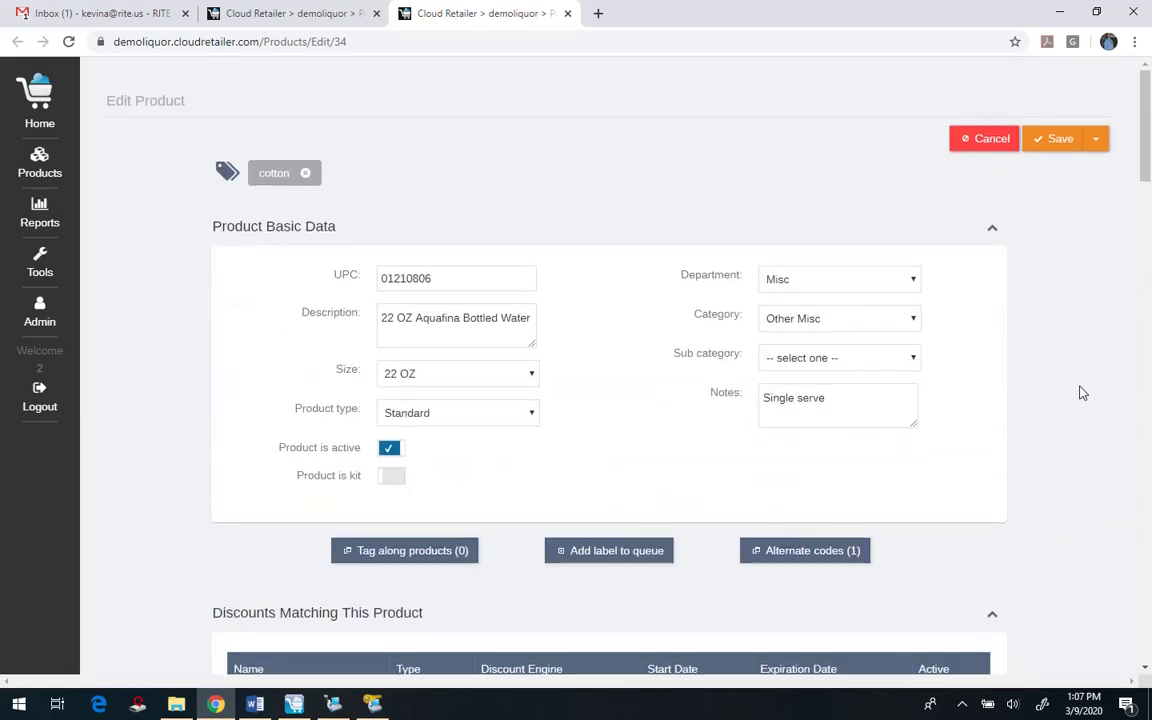
scroll(1083, 393, down, 1)
scroll(1083, 393, up, 1)
scroll(1083, 393, down, 2)
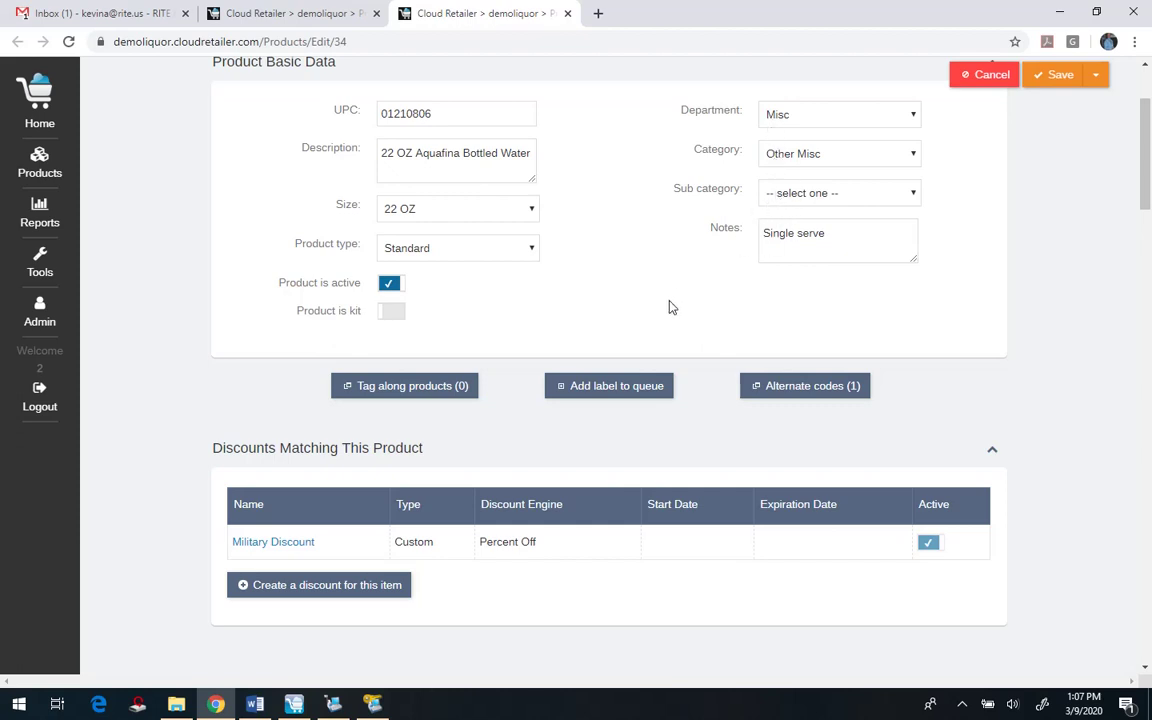
scroll(670, 307, up, 2)
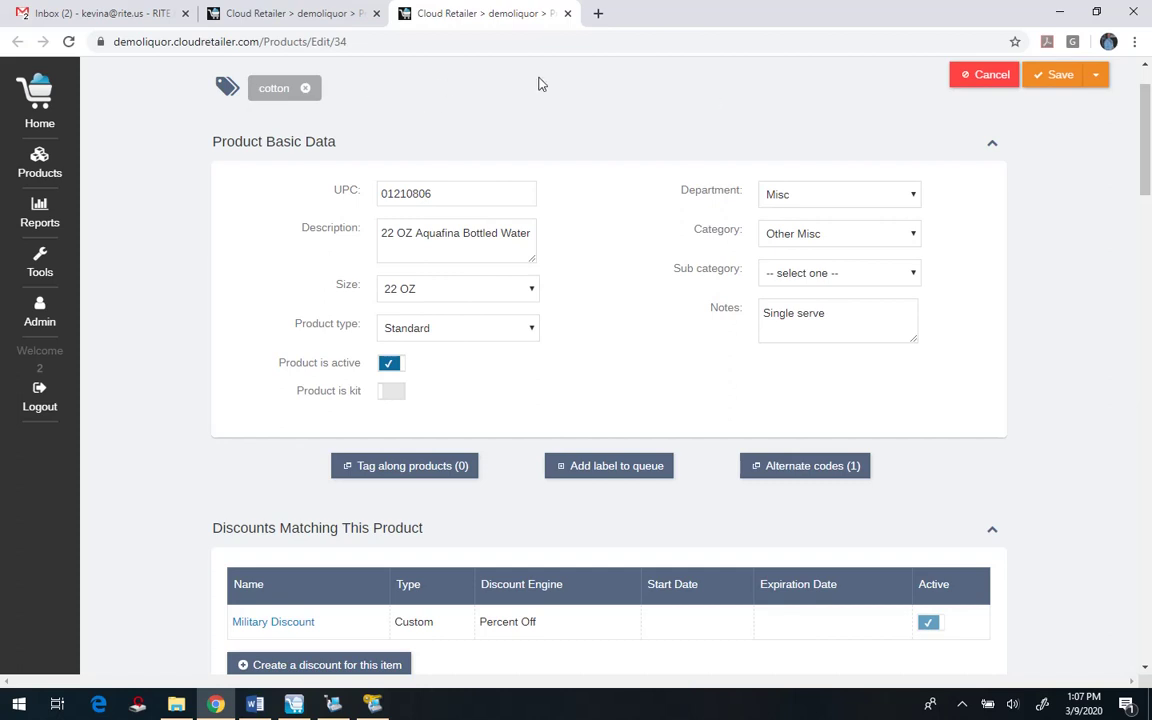
View the water product's alternate codes and their type, and accept the list.
scroll(700, 215, down, 2)
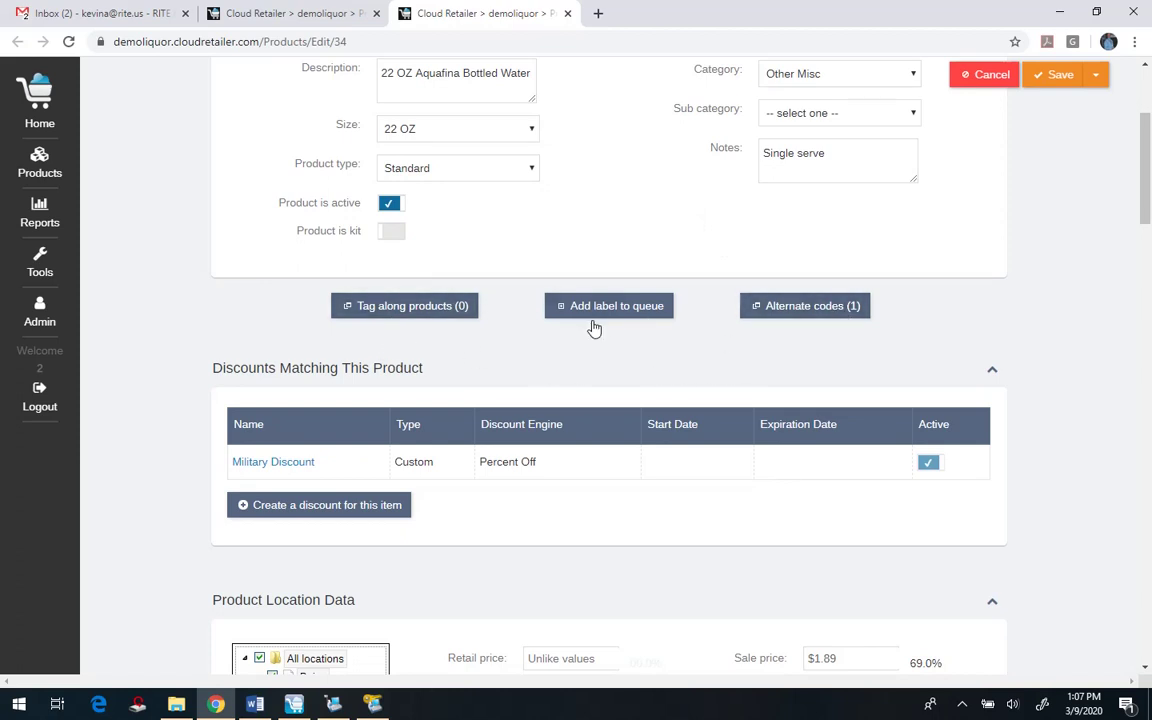
click(808, 310)
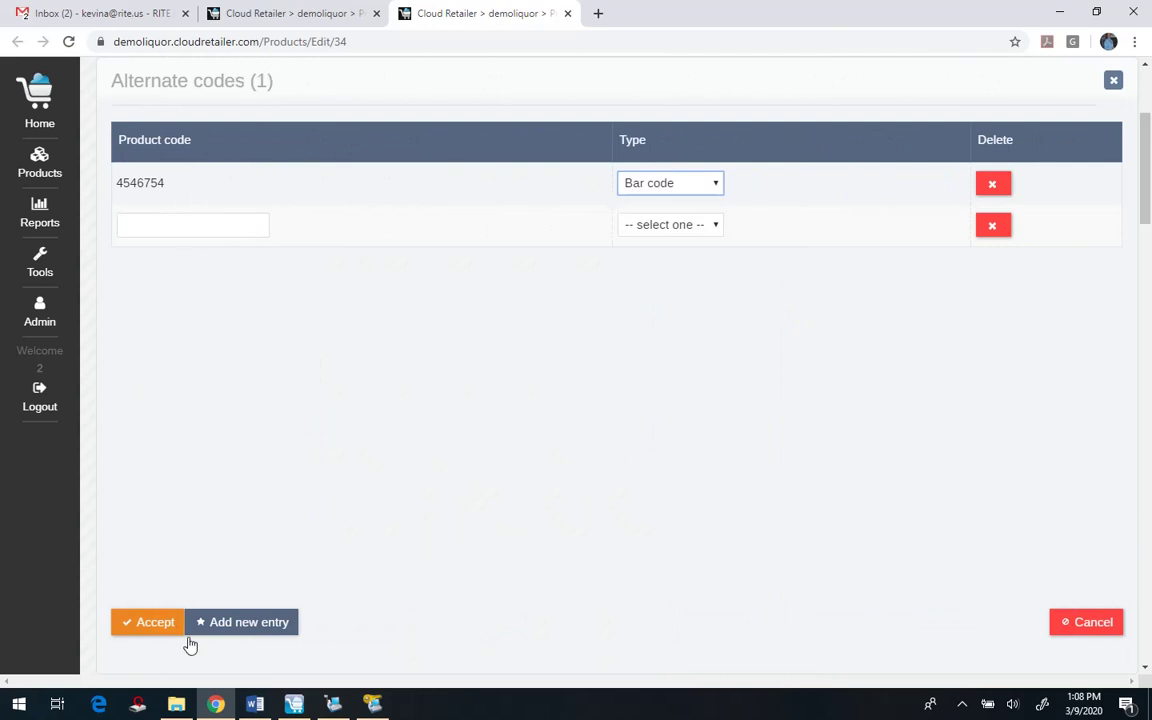
click(149, 624)
Limit the product location data to the Boise location only.
scroll(740, 458, down, 3)
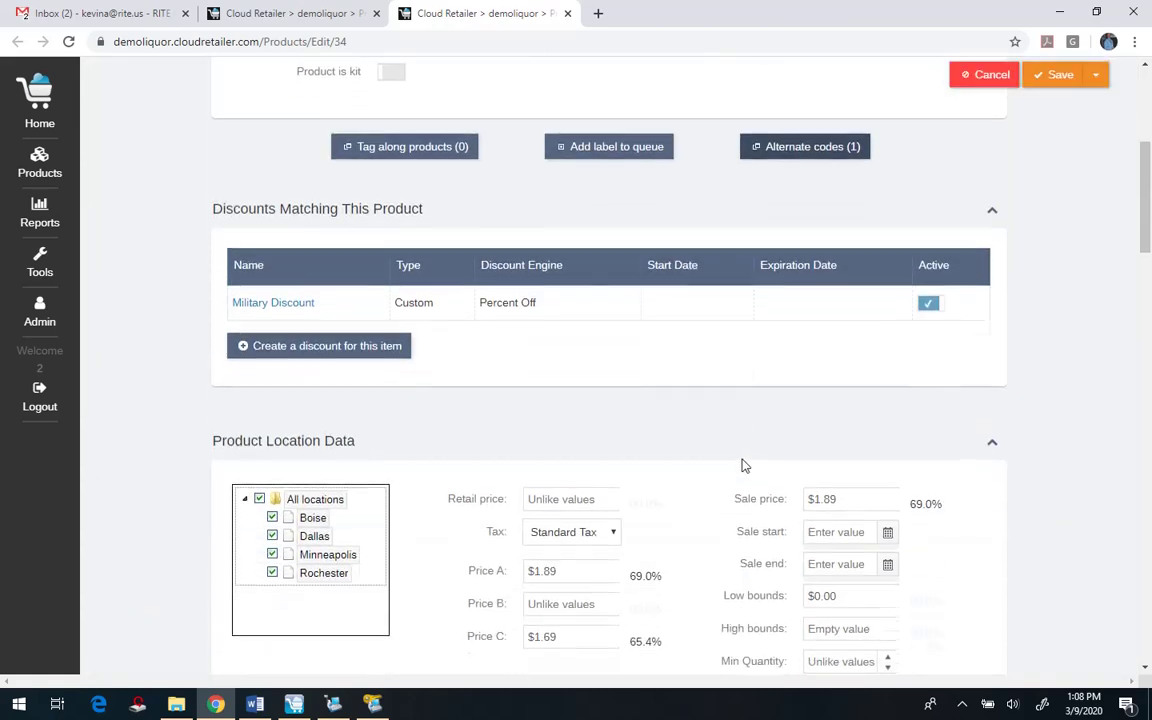
scroll(612, 410, down, 3)
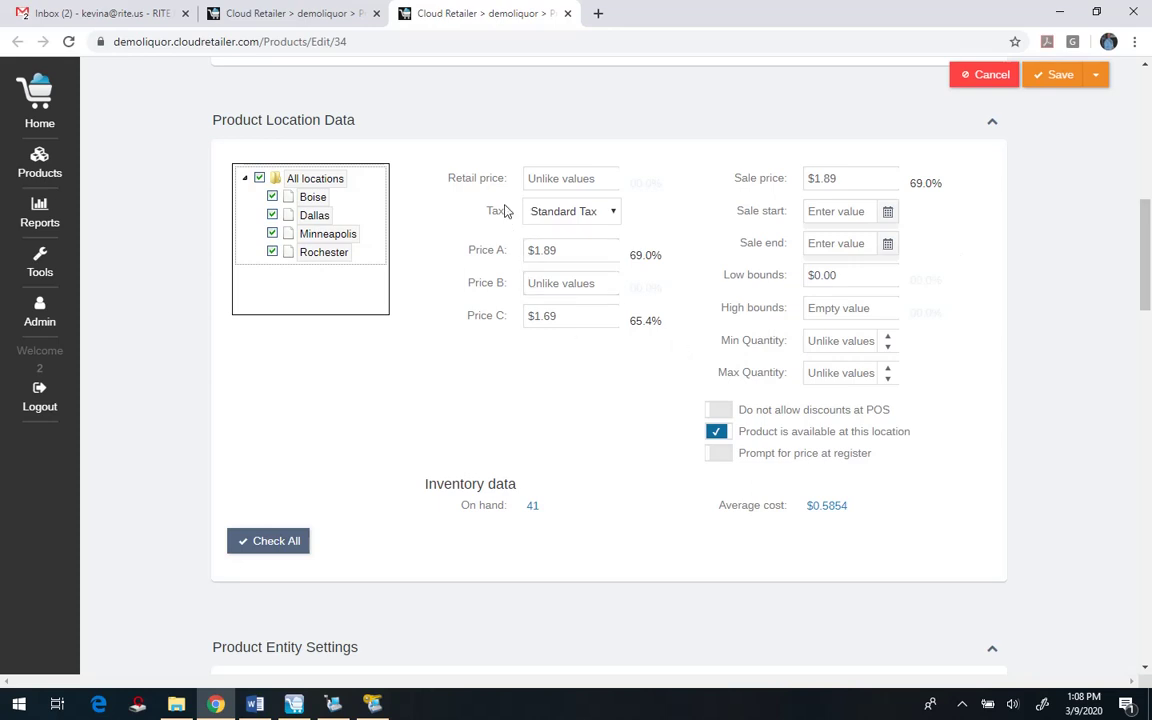
click(273, 197)
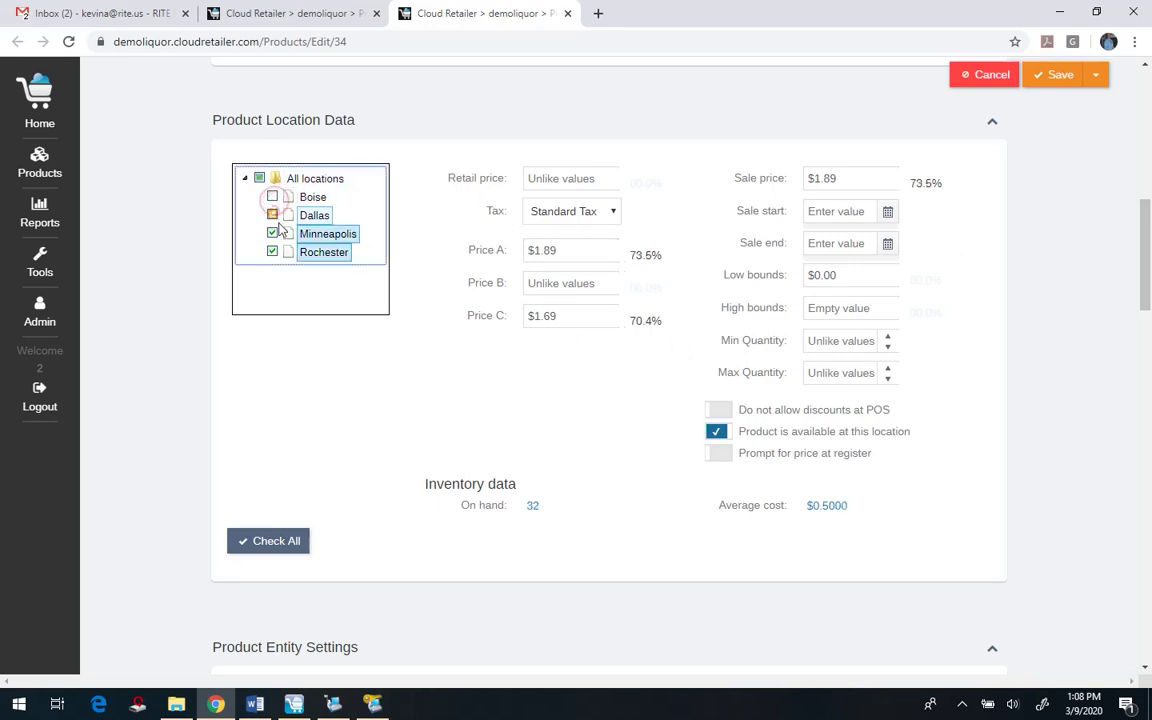
click(273, 215)
click(273, 252)
click(273, 197)
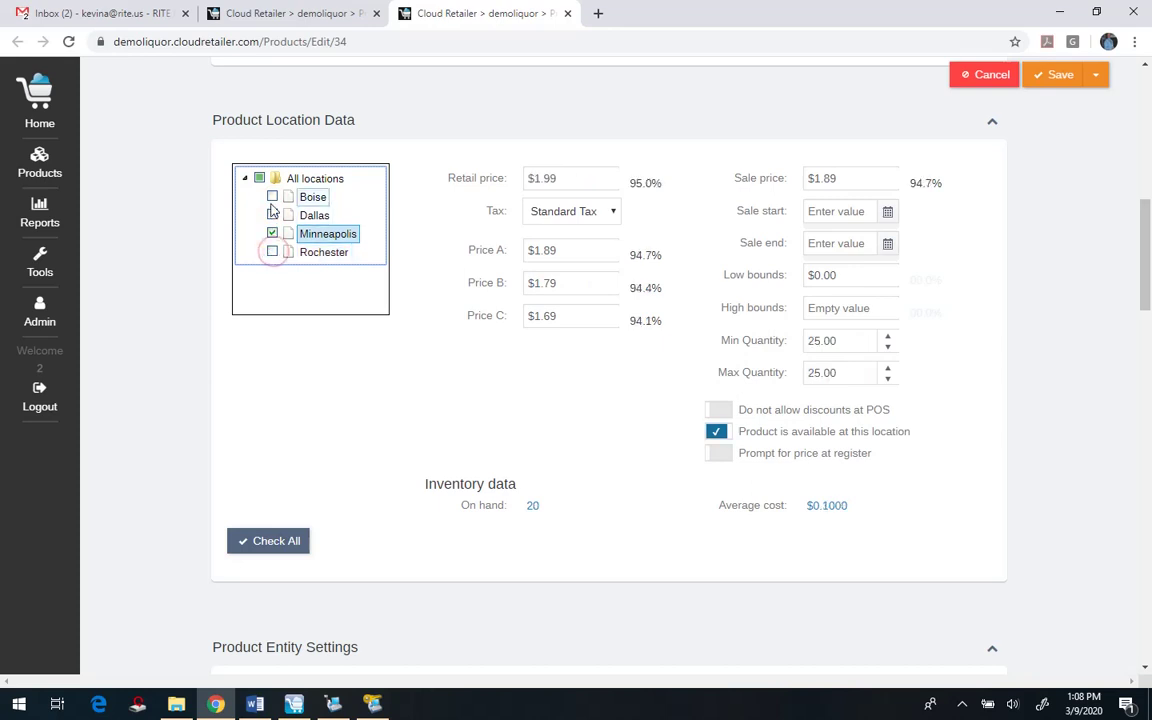
click(272, 234)
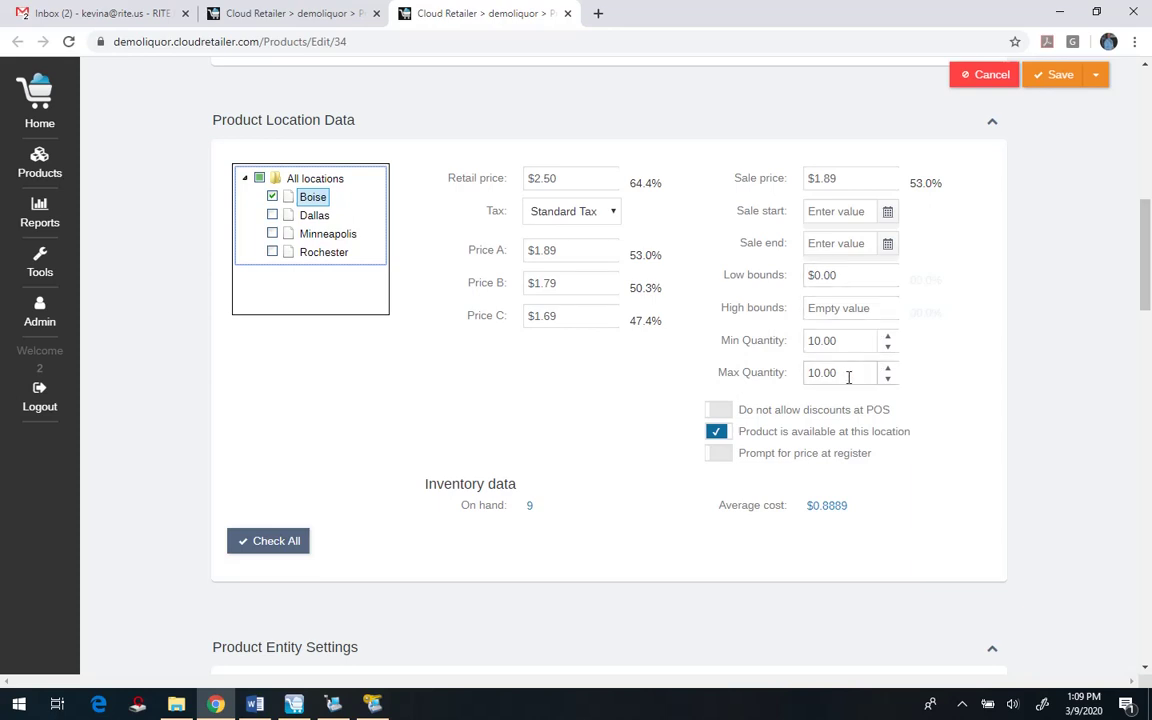
Review the product's entity settings, measures, wine and beer attributes, supplier details and monthly sales, and return to its basic data.
scroll(653, 481, down, 2)
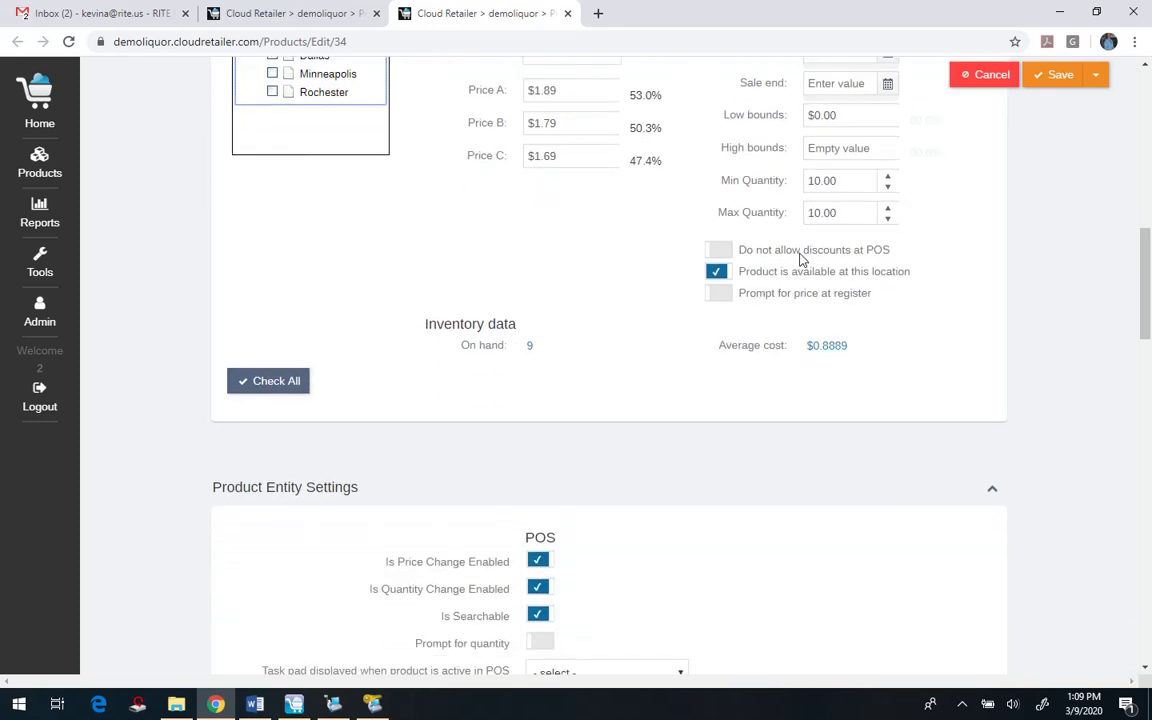
scroll(710, 406, down, 3)
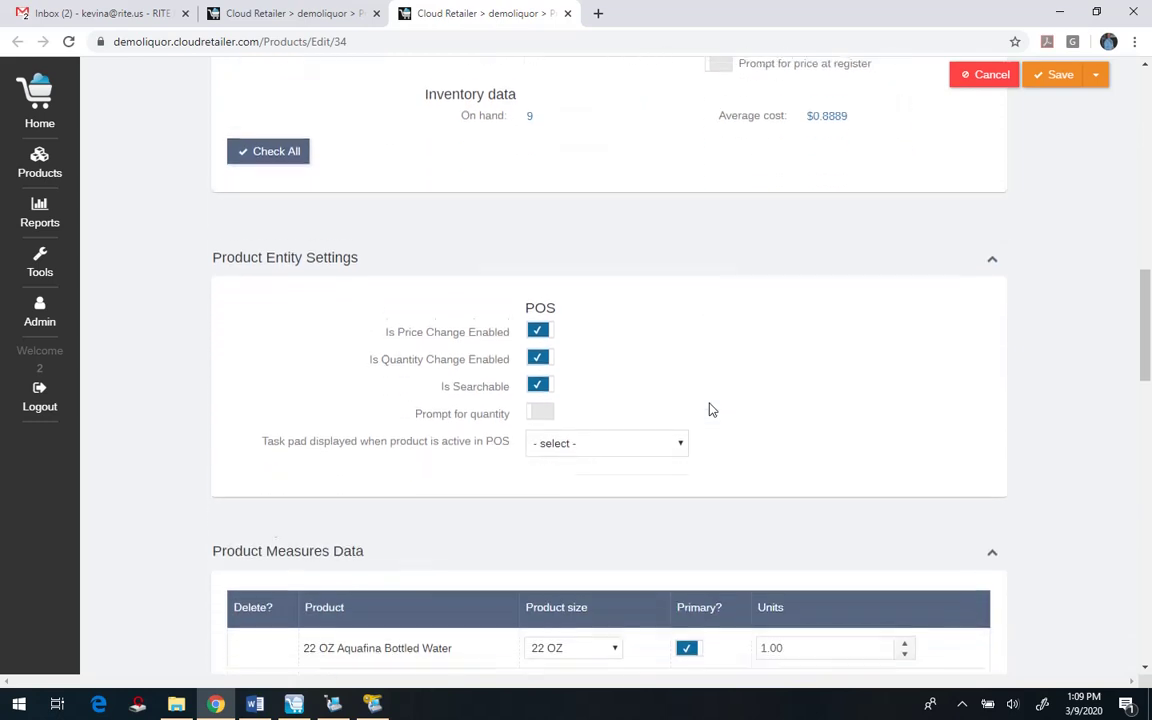
scroll(710, 409, down, 1)
scroll(711, 409, down, 5)
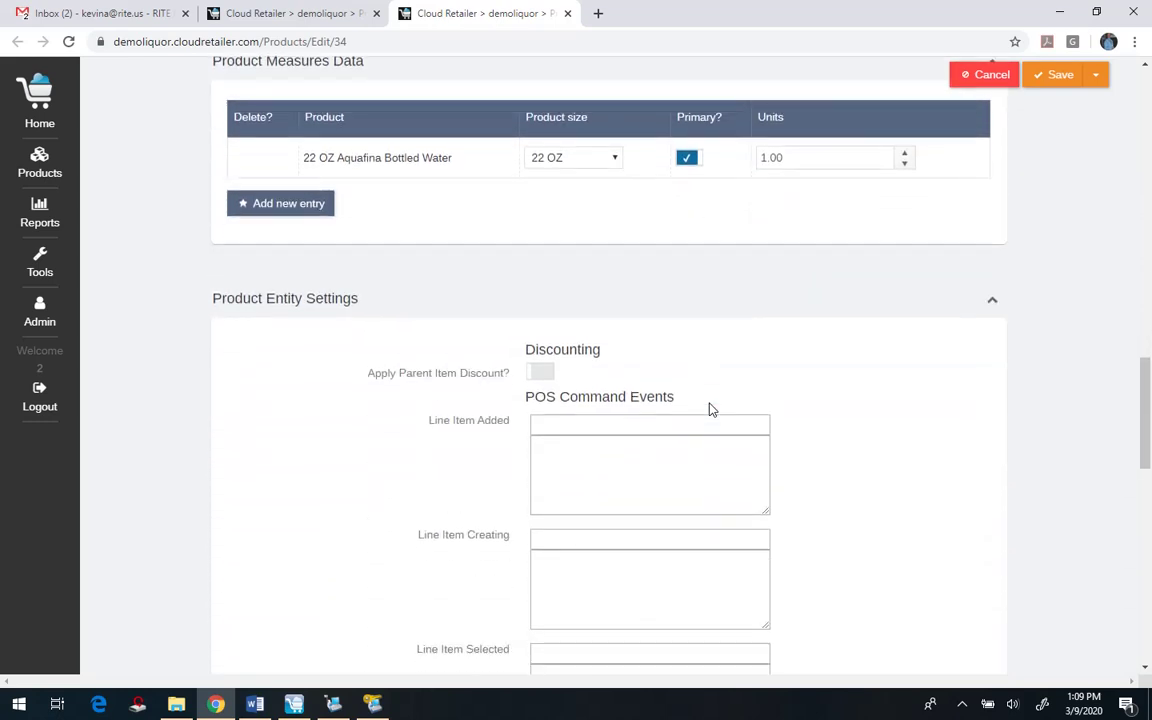
scroll(710, 409, down, 10)
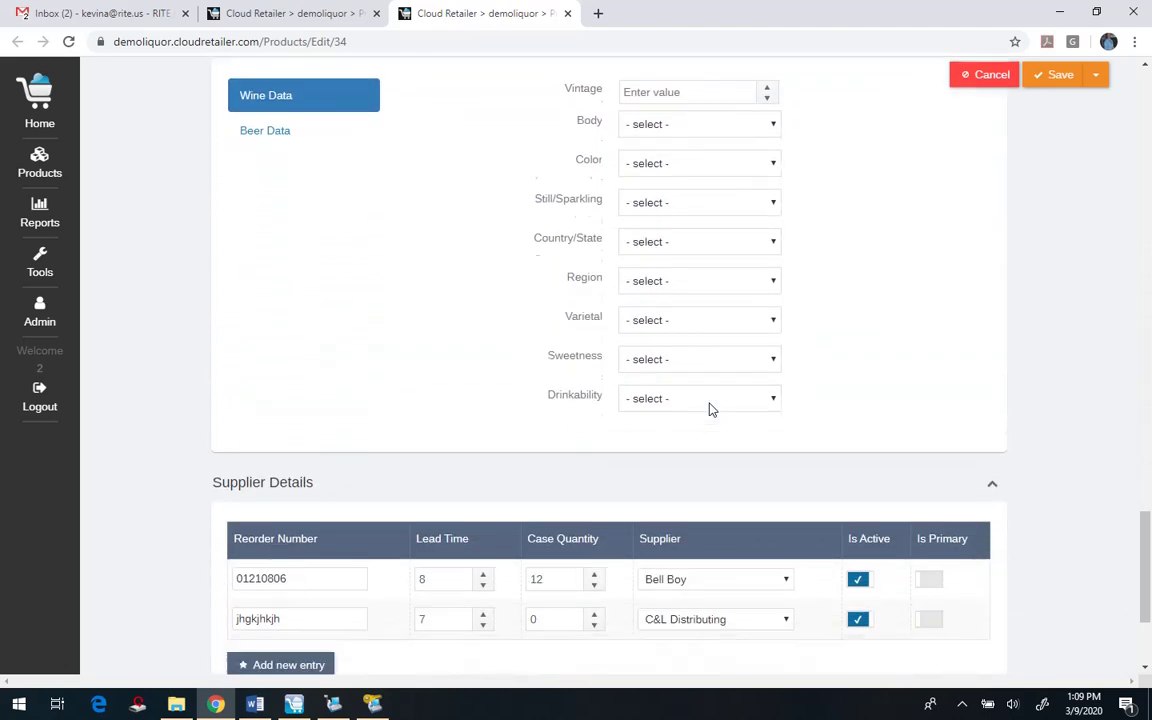
scroll(710, 406, up, 1)
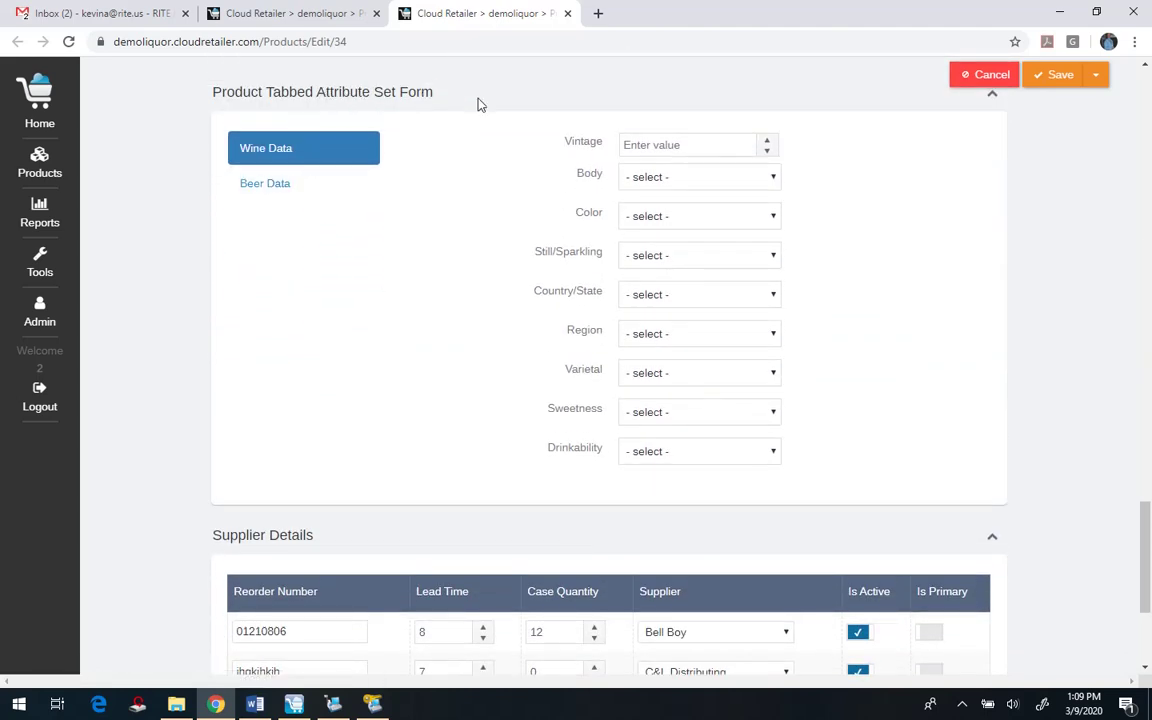
click(262, 192)
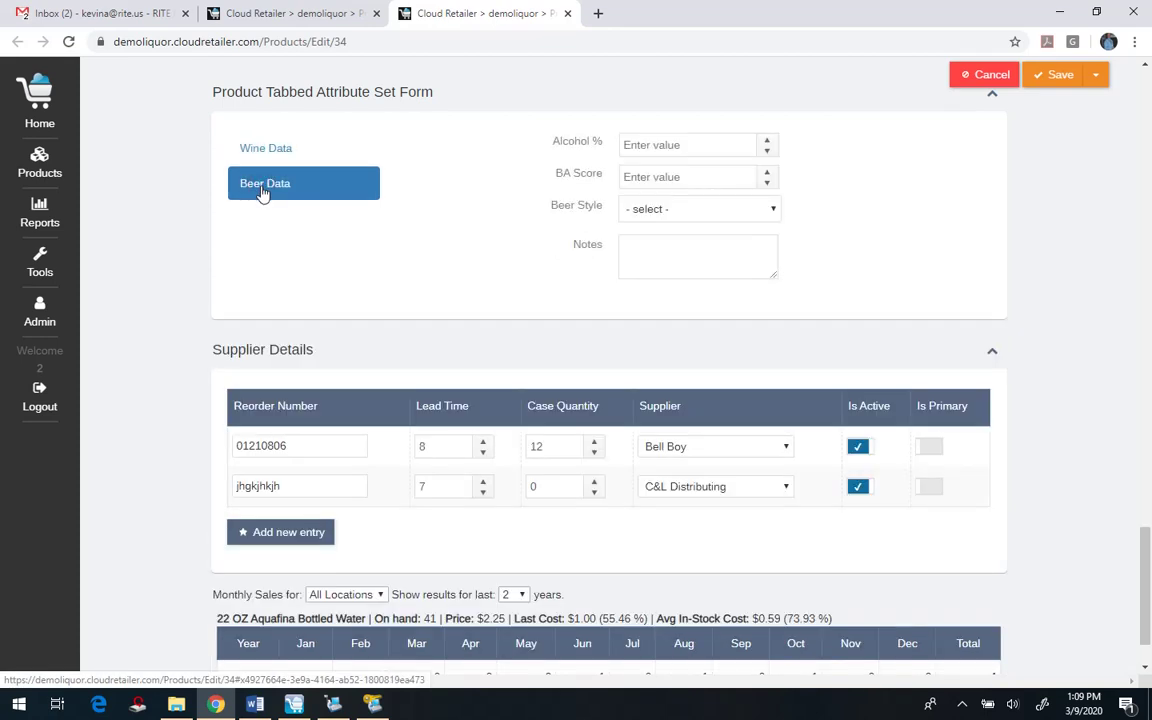
scroll(386, 303, down, 2)
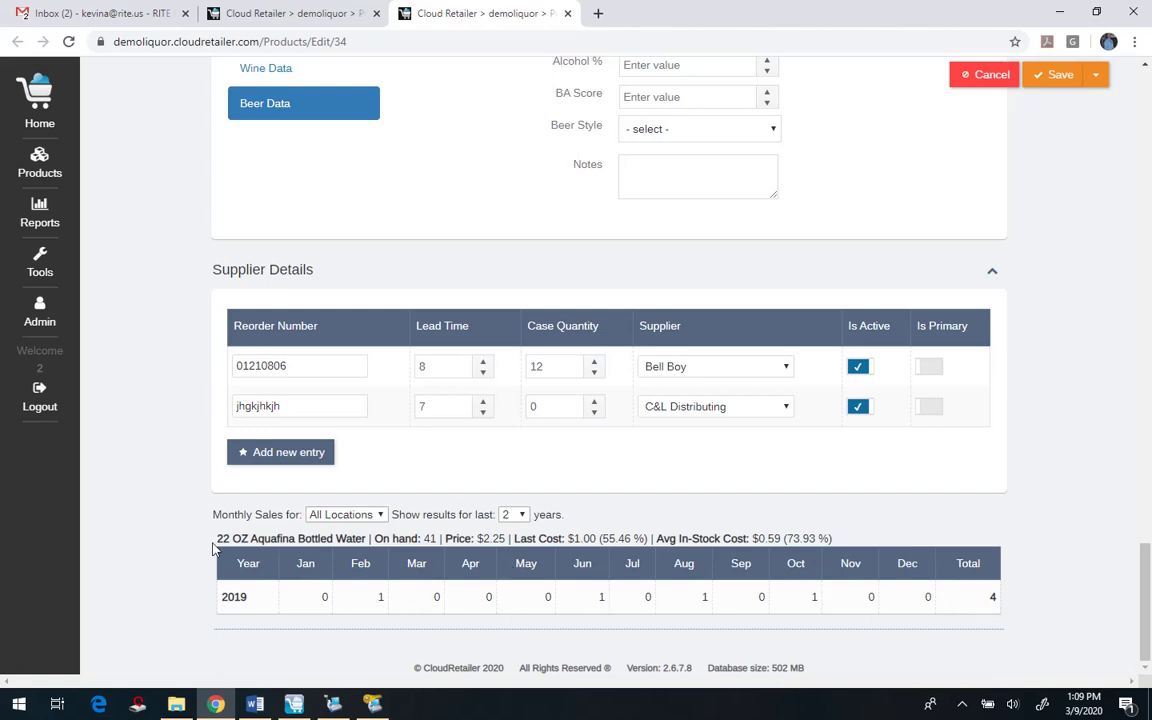
scroll(578, 576, up, 4)
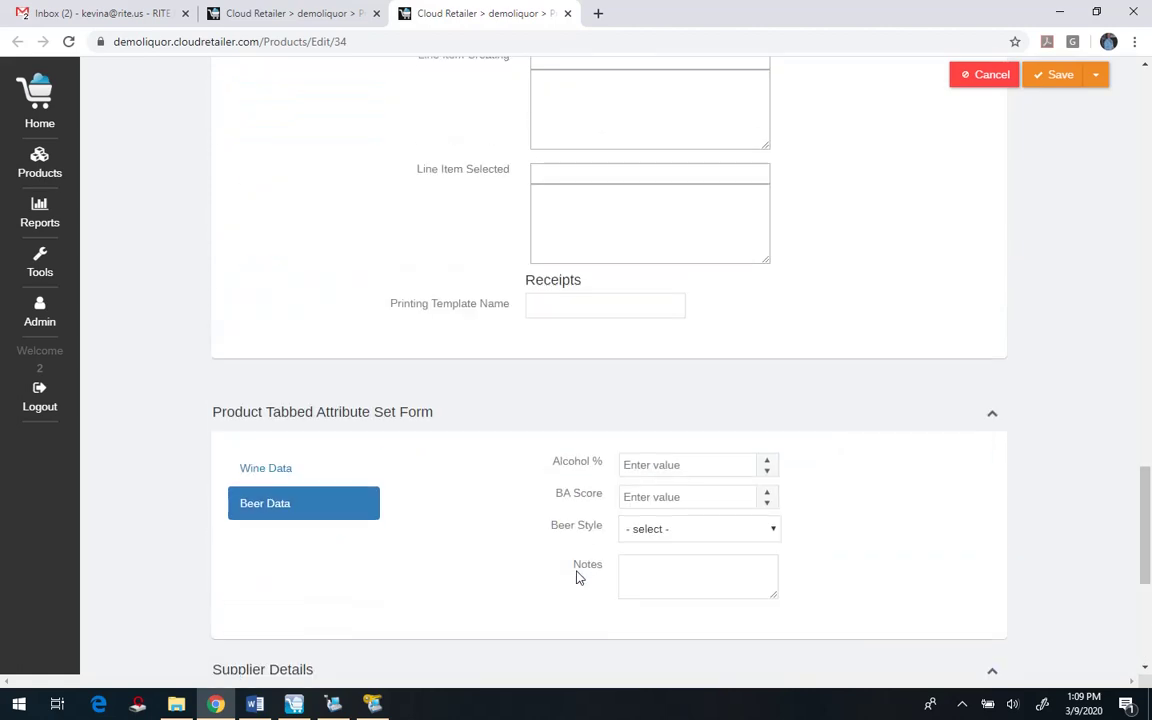
scroll(576, 578, up, 15)
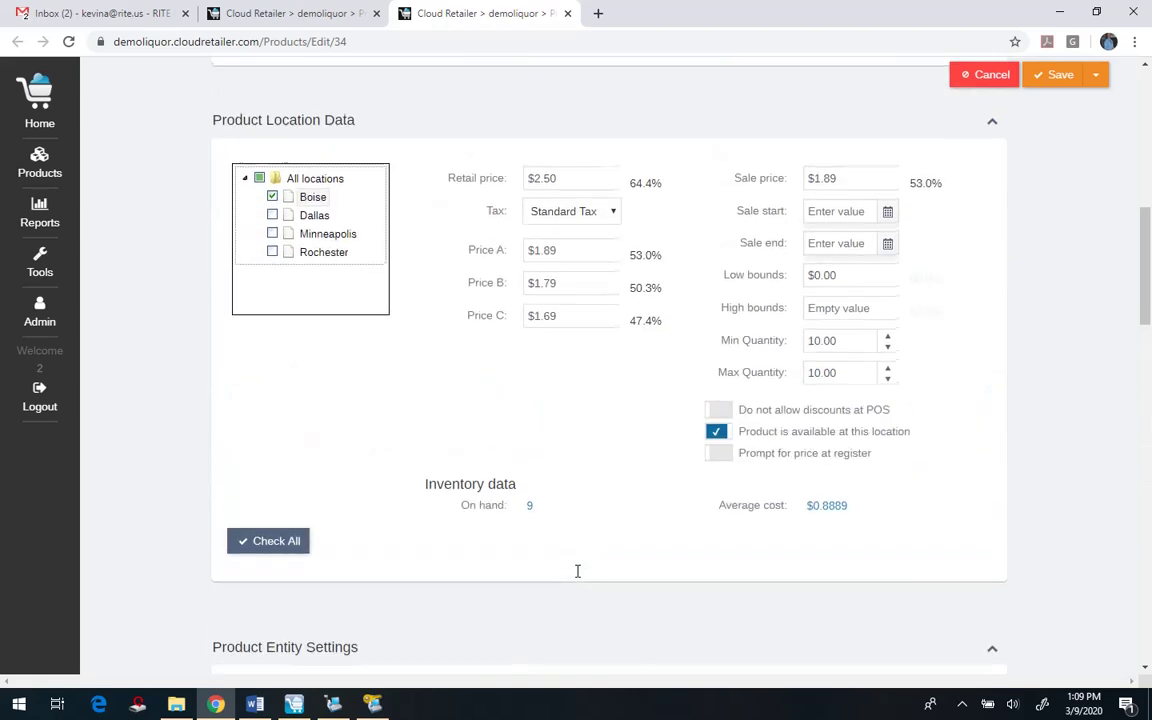
scroll(577, 570, up, 5)
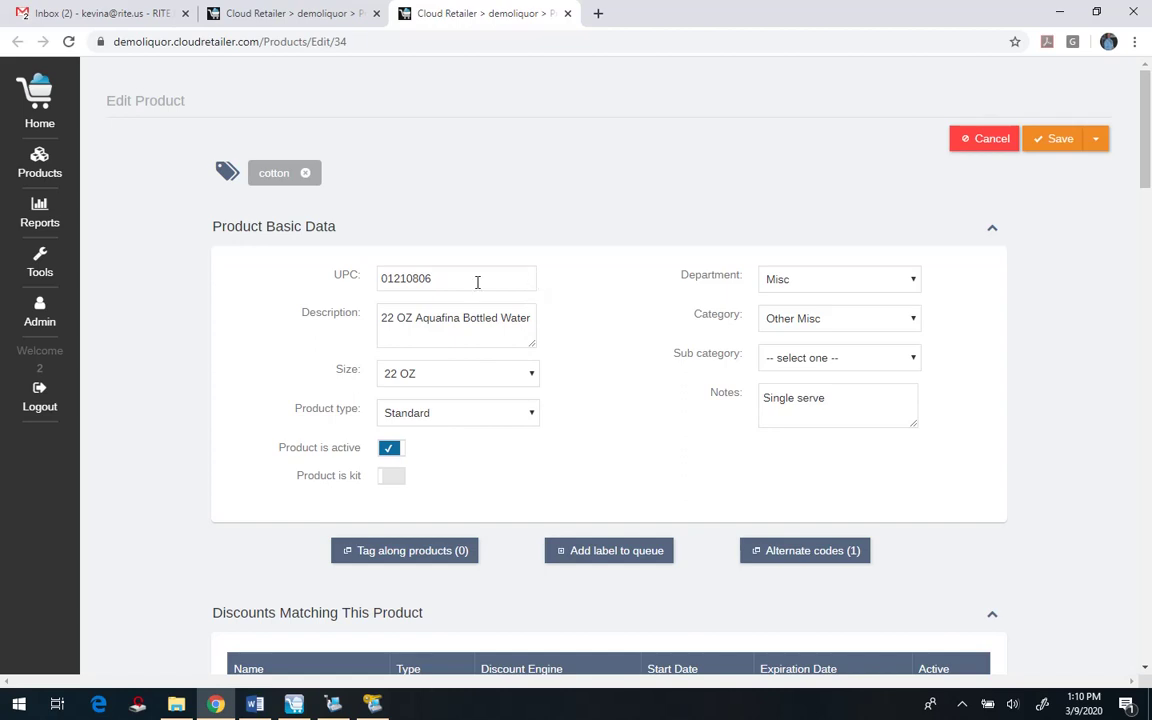
Switch to Store Operations Manager and open the Customer List report.
mouse_move(333, 707)
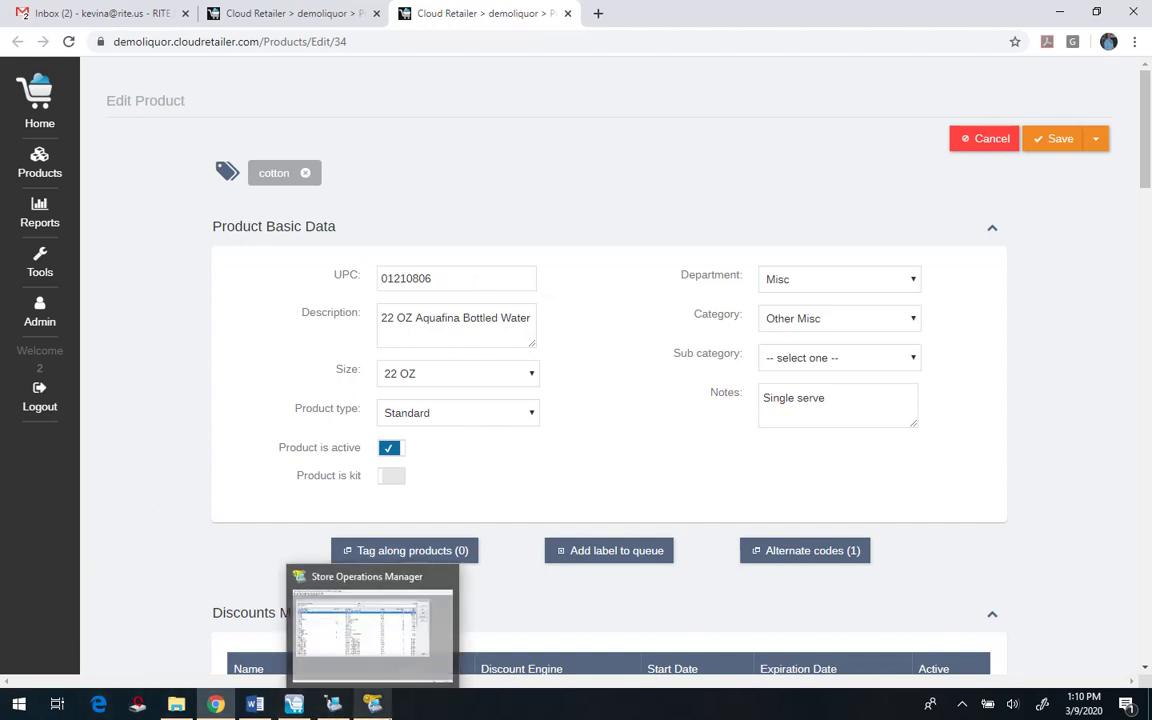
click(372, 704)
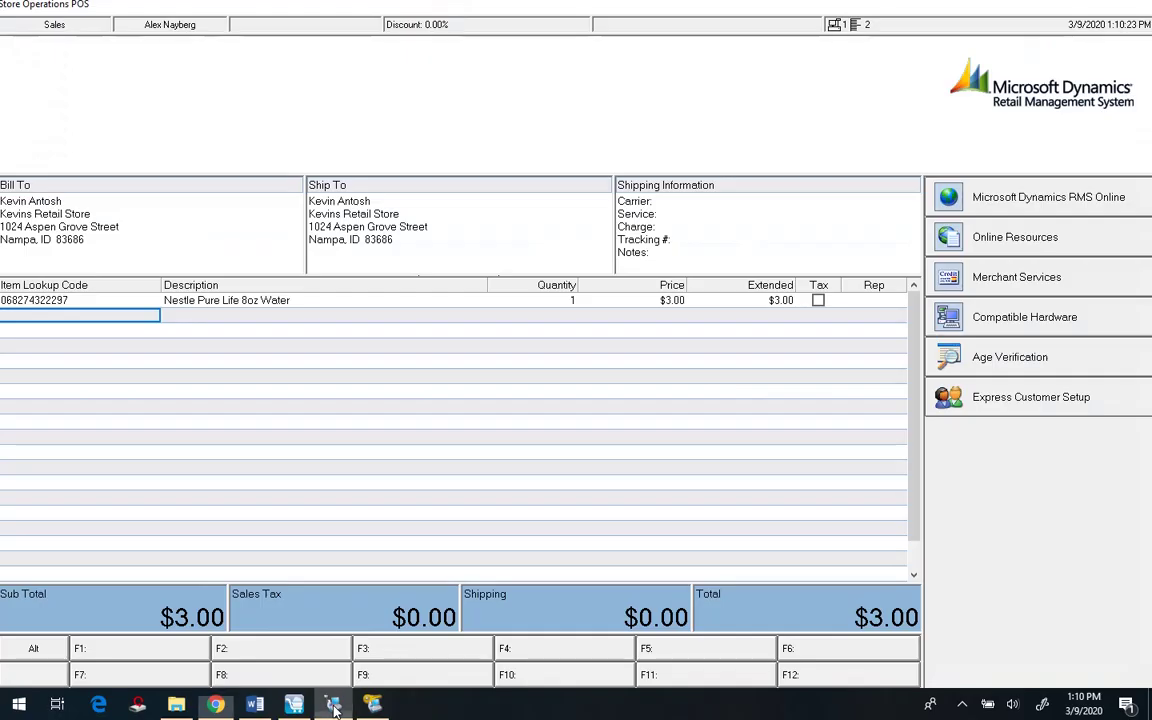
click(333, 704)
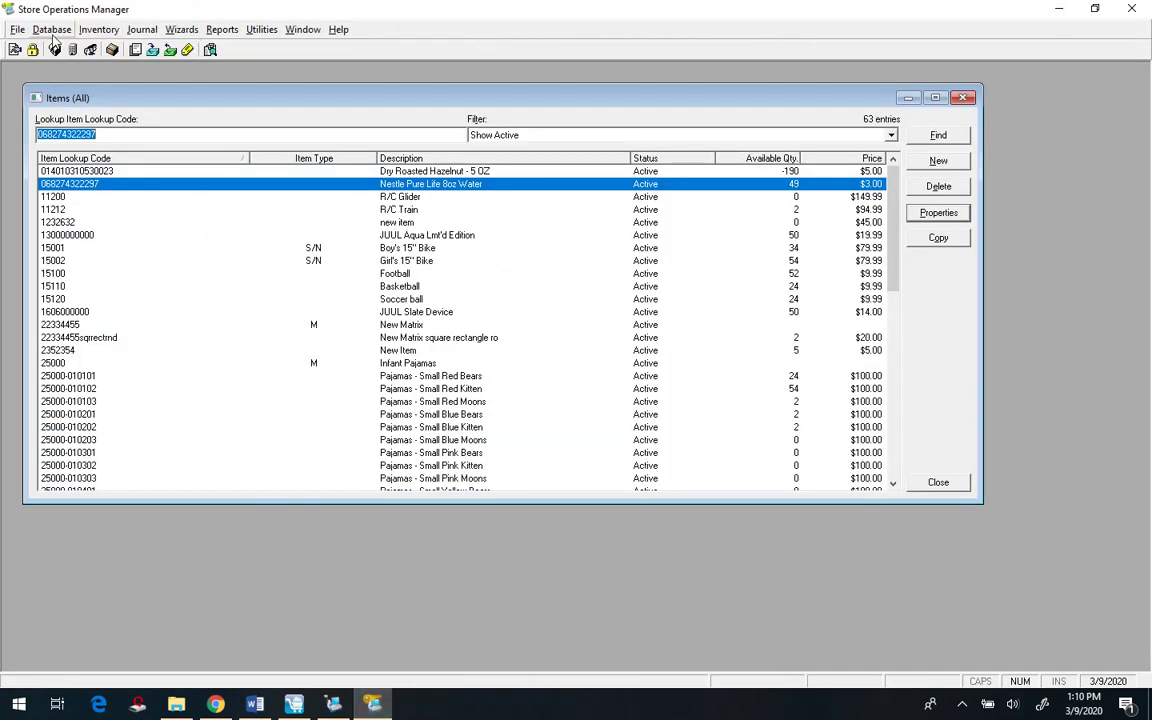
click(221, 30)
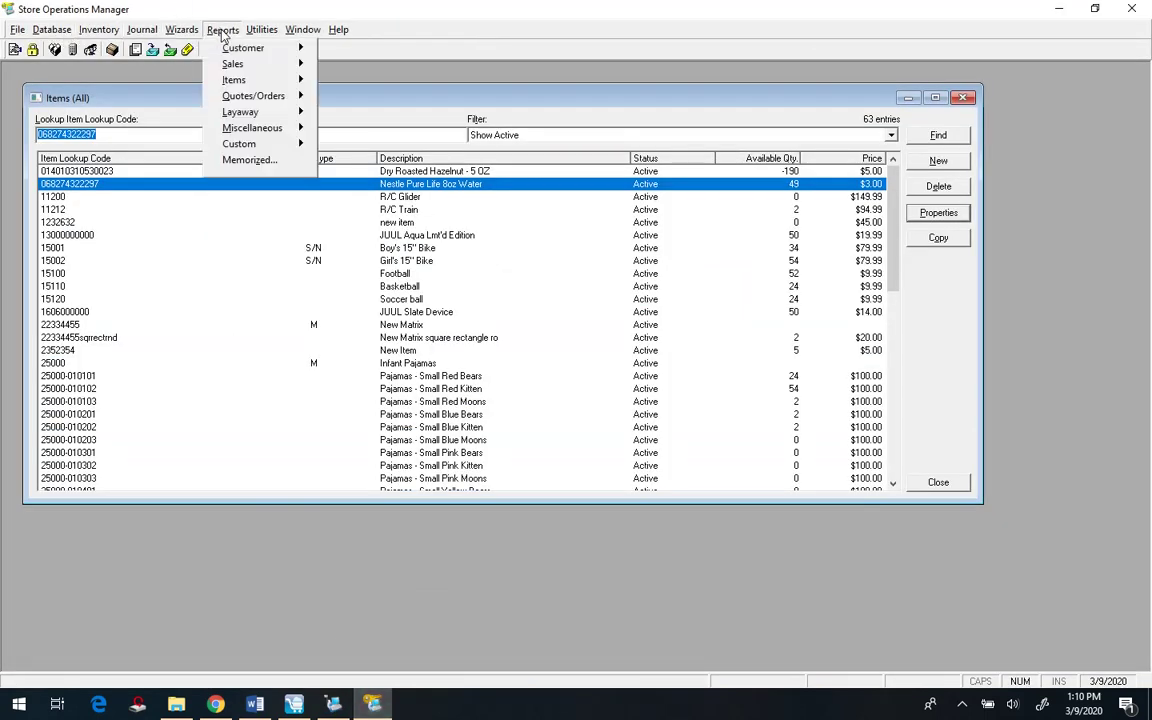
mouse_move(212, 47)
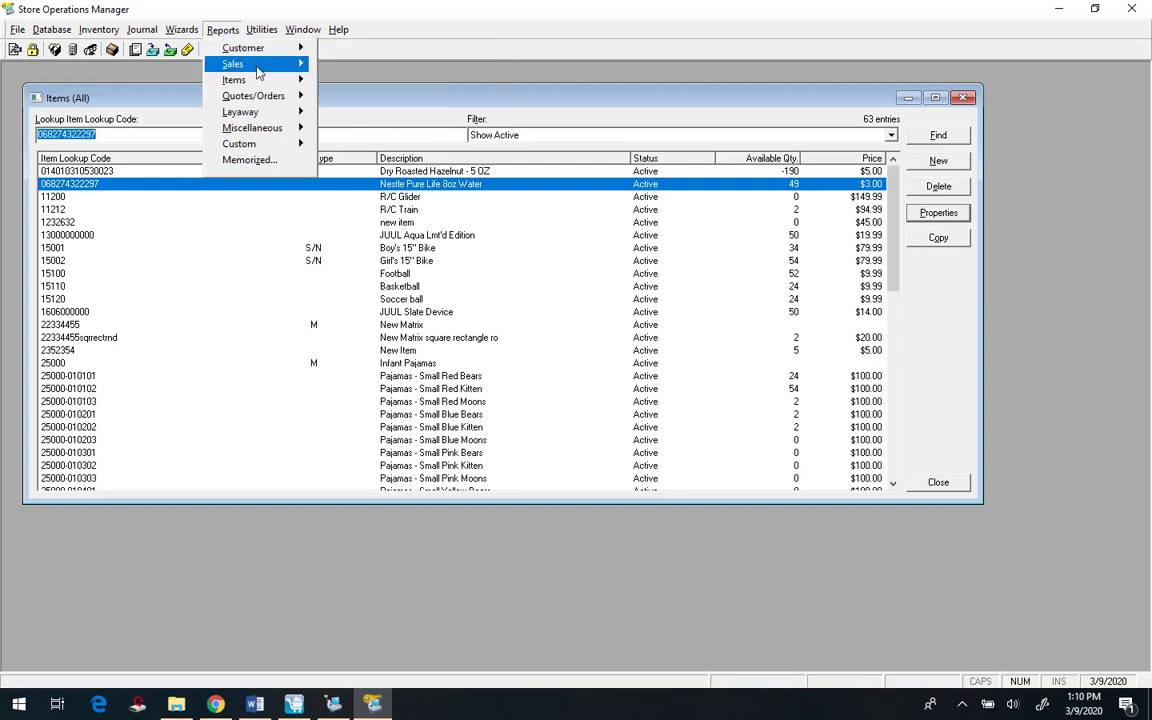
mouse_move(258, 72)
mouse_move(234, 48)
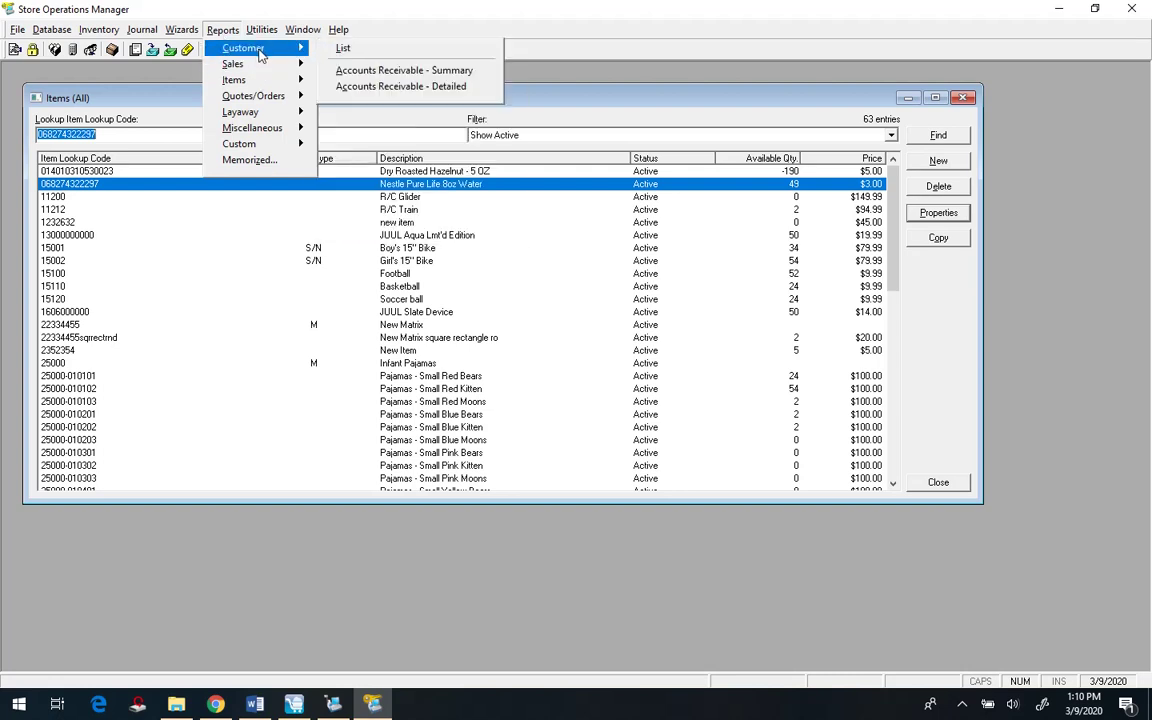
click(368, 52)
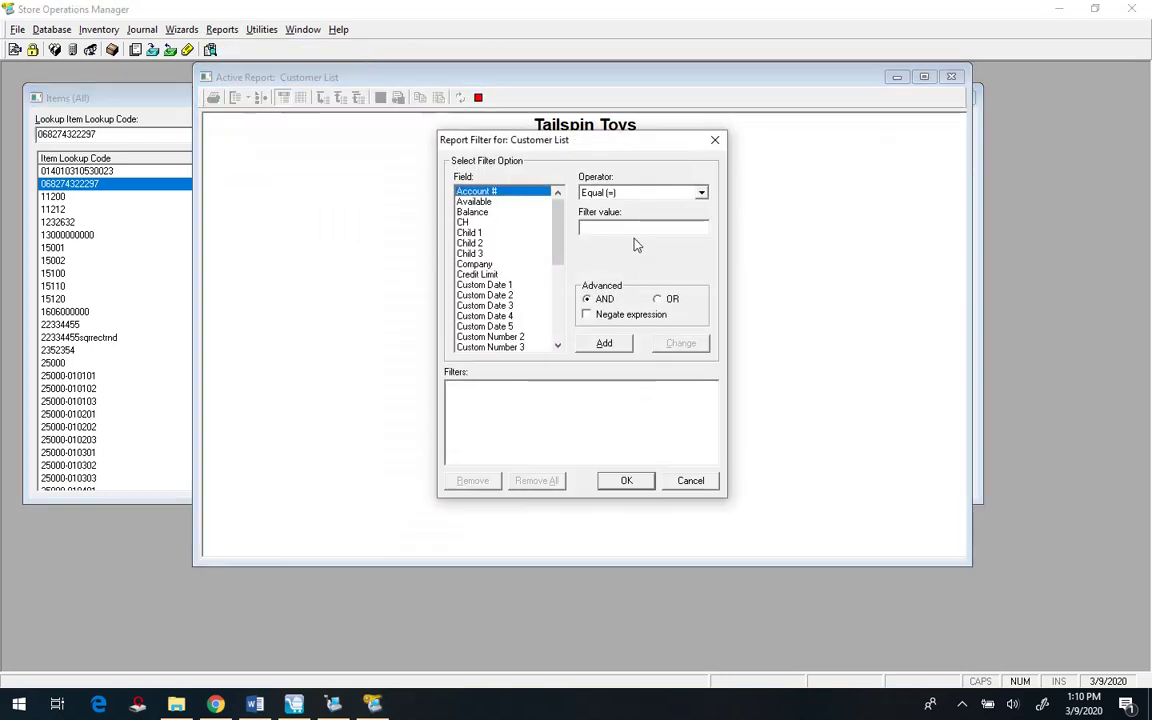
Generate the Customer List report with an Account # equals filter left blank, and put the report window away.
click(604, 343)
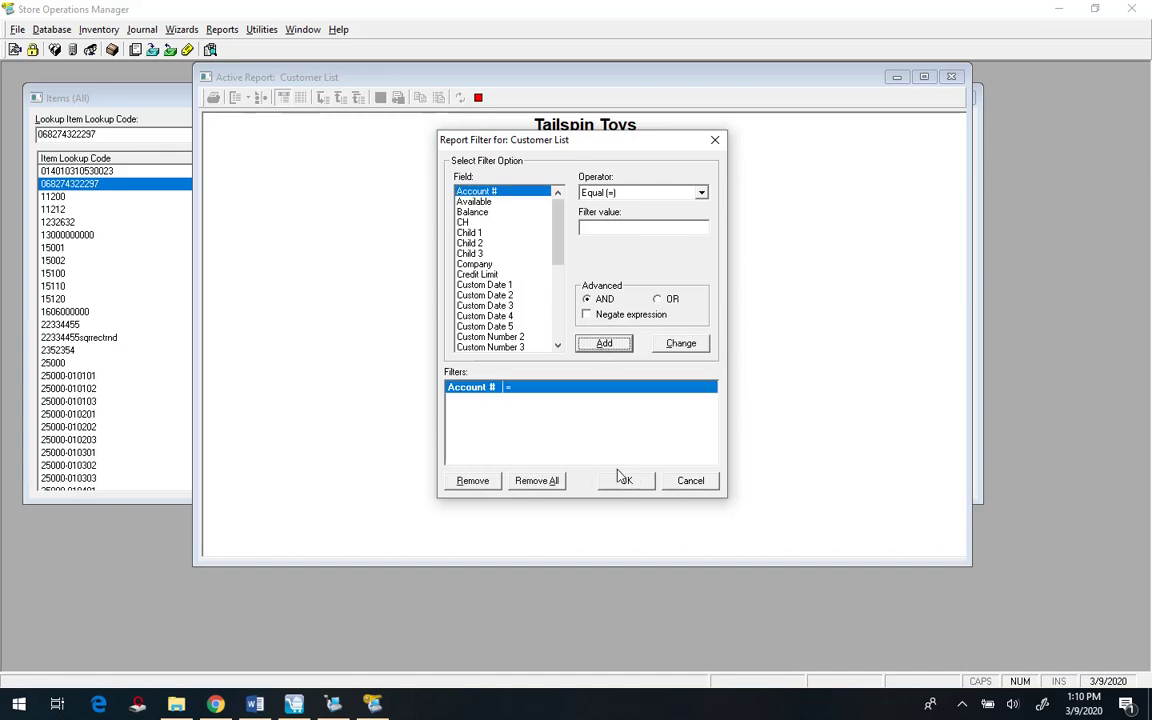
click(626, 482)
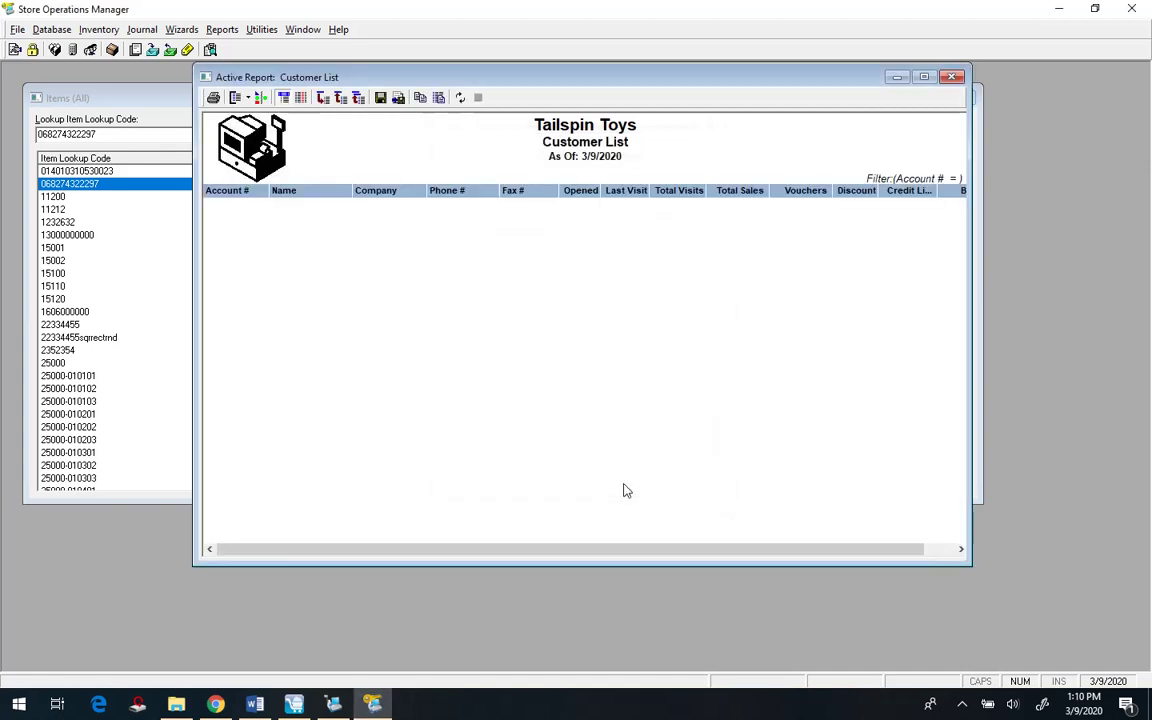
click(897, 78)
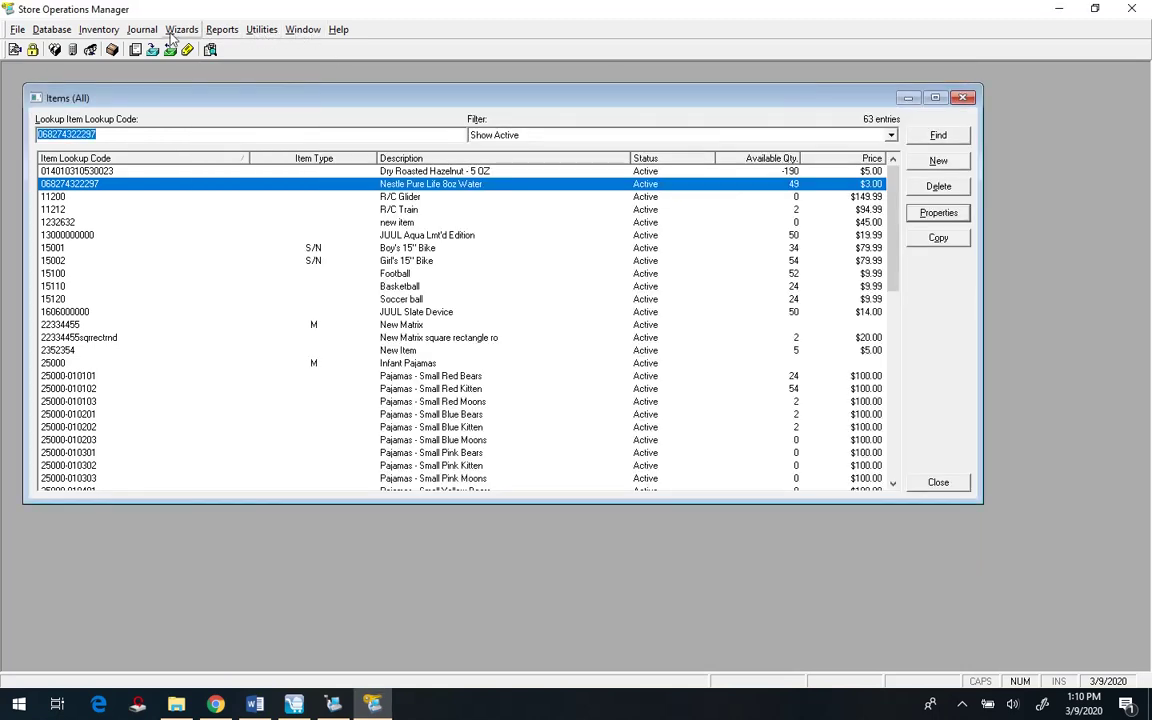
Open the Detailed Sales report from the sales reports.
click(222, 29)
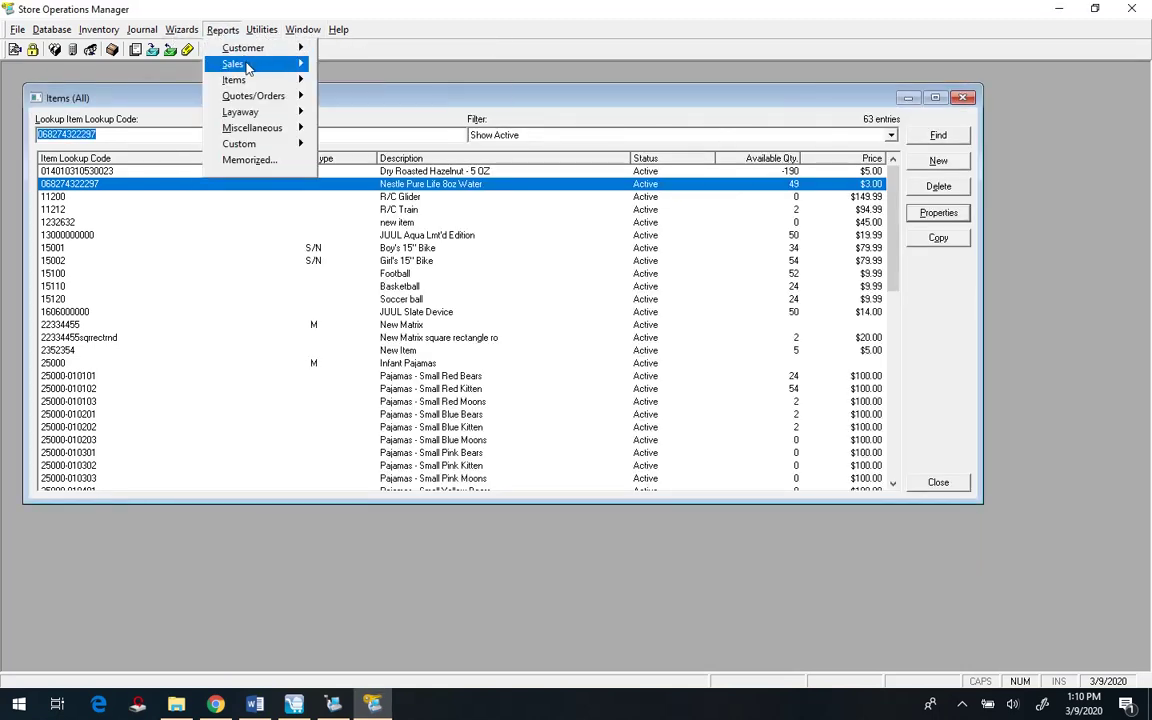
mouse_move(248, 66)
mouse_move(362, 66)
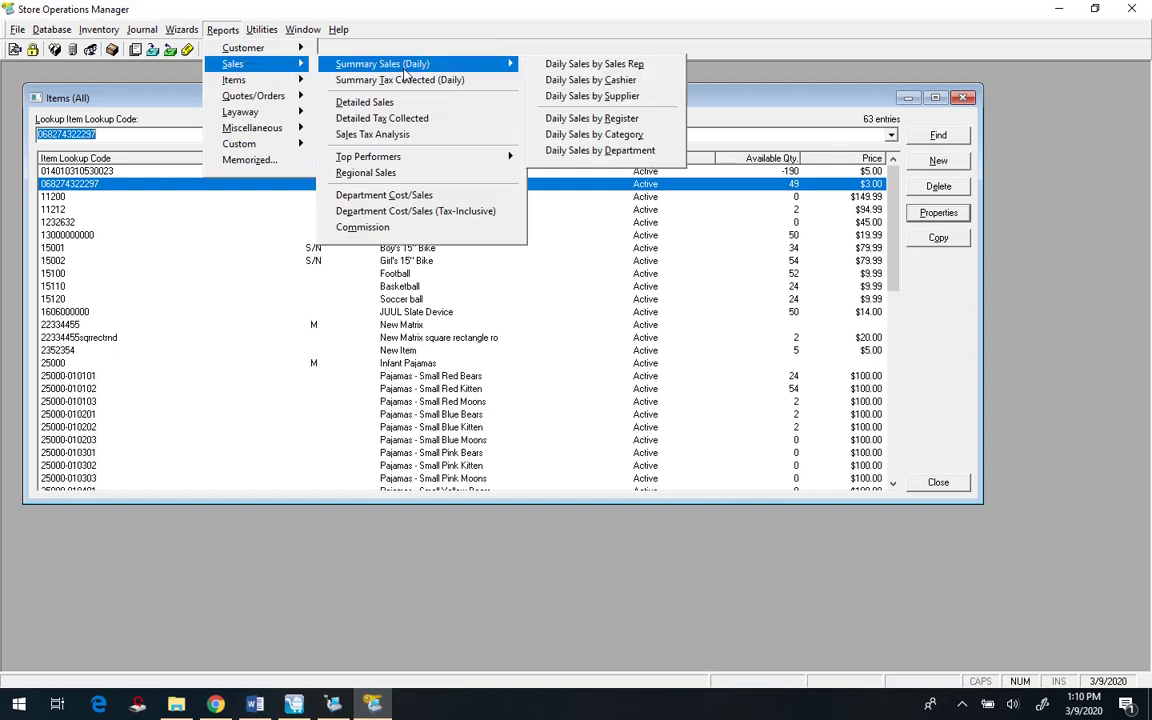
click(368, 102)
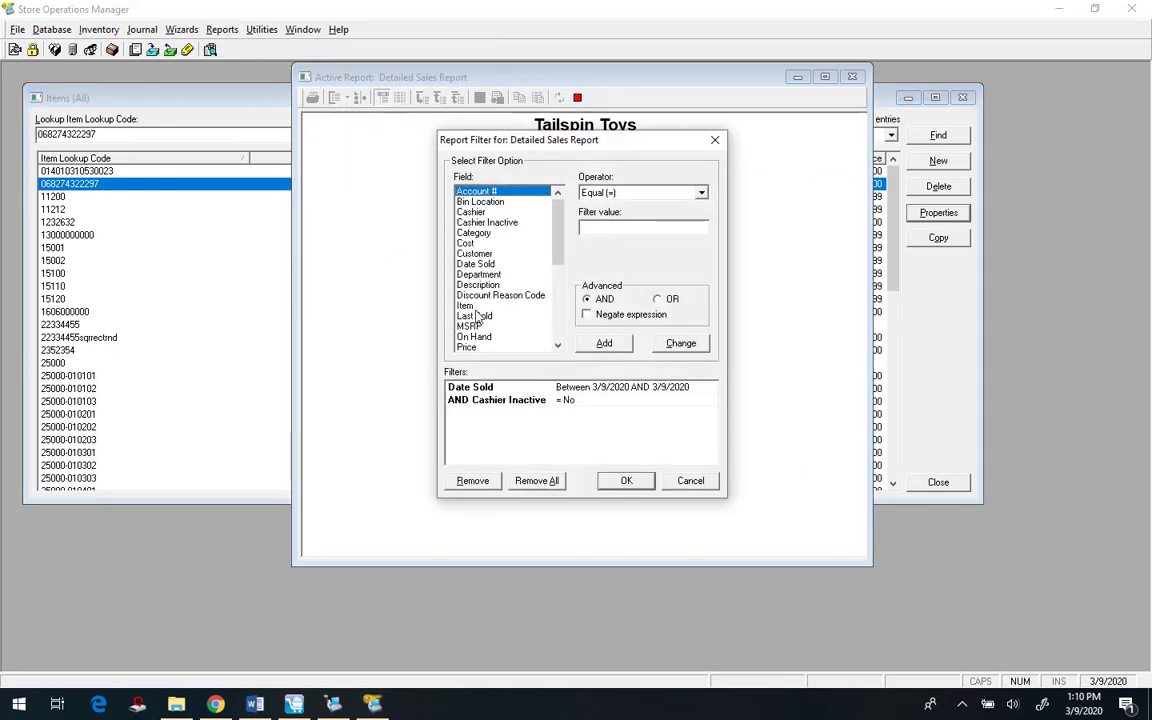
Change the Date Sold filter of the Detailed Sales report to start on 9/1/2019.
click(600, 387)
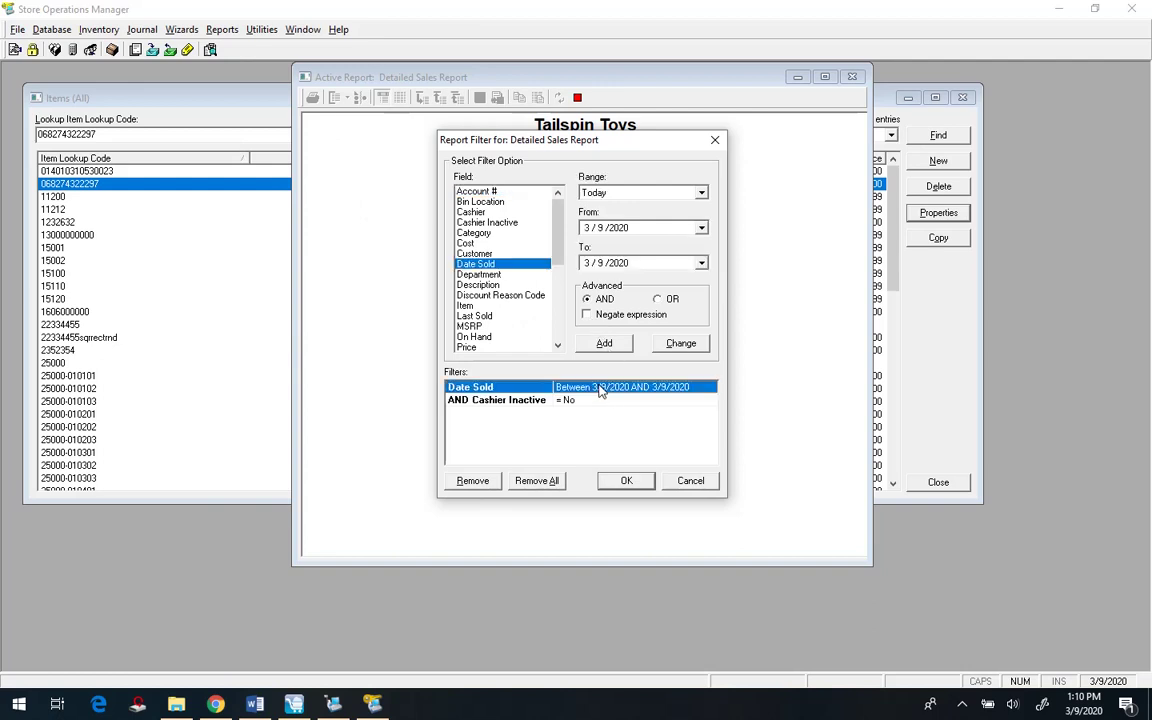
click(702, 228)
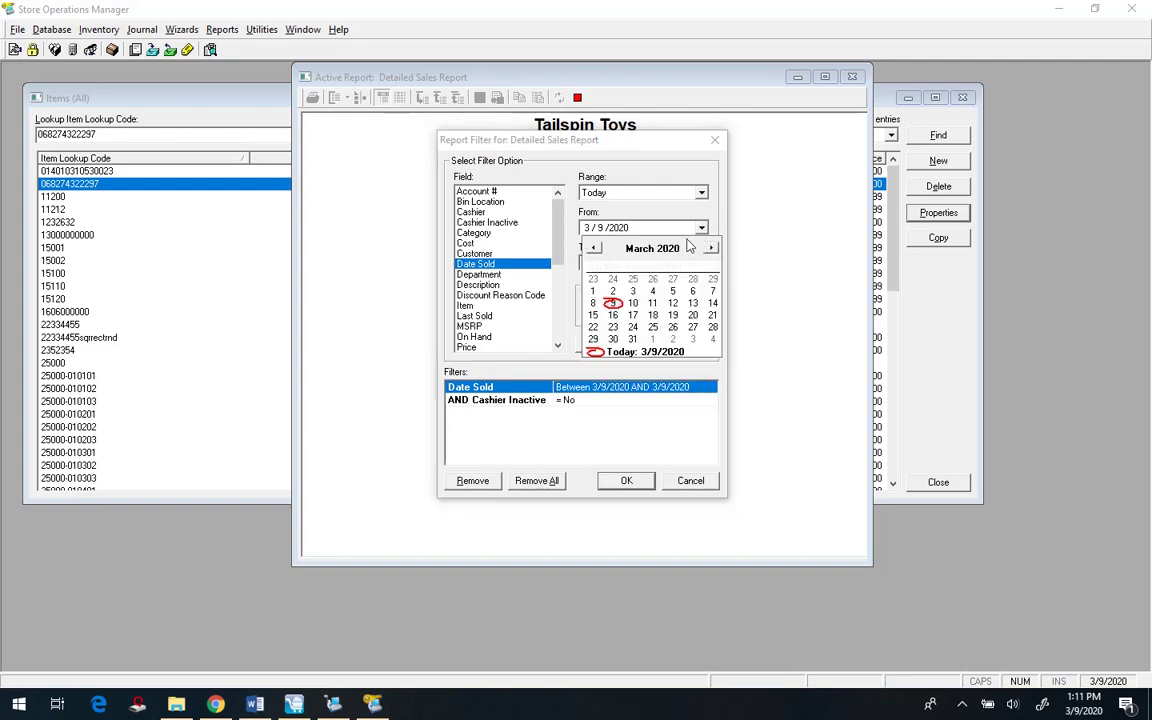
click(596, 248)
click(596, 248)
click(596, 248)
click(596, 248)
click(596, 248)
click(596, 248)
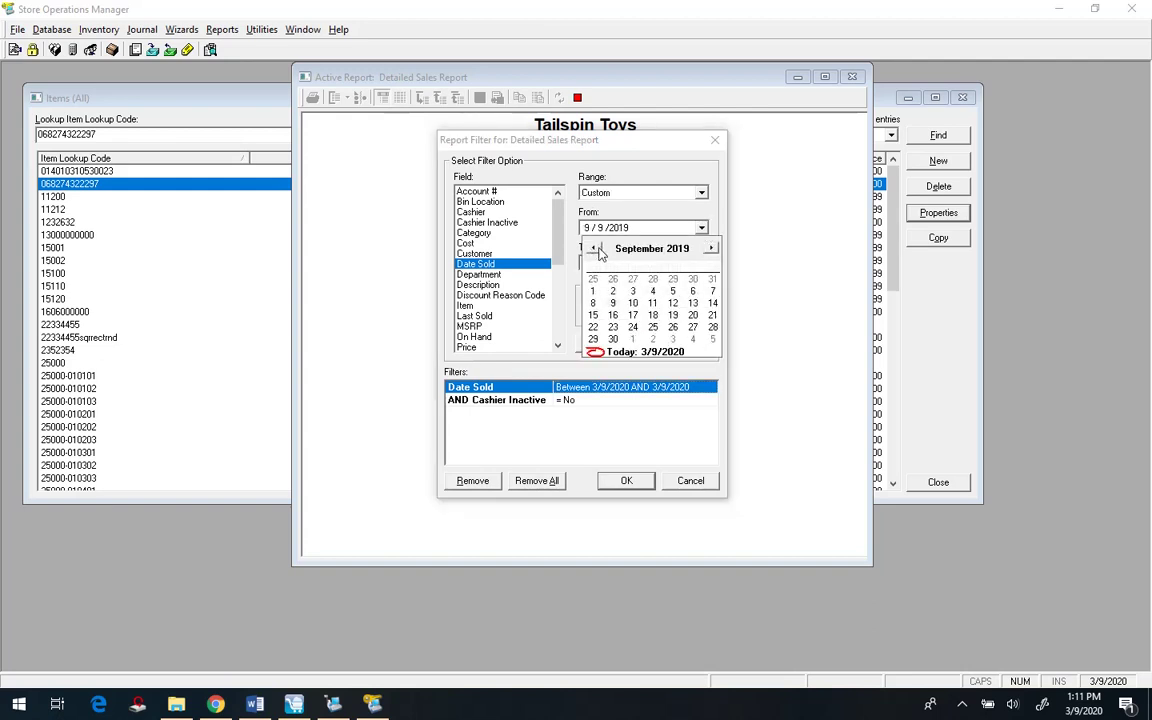
click(592, 291)
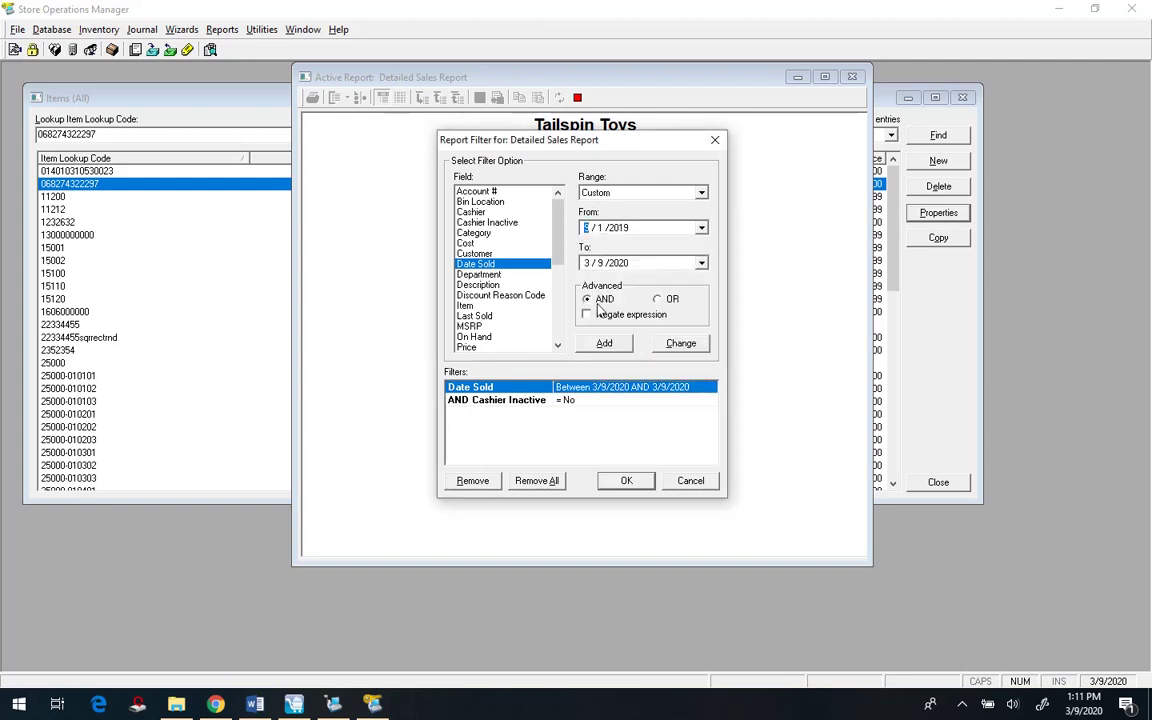
click(680, 343)
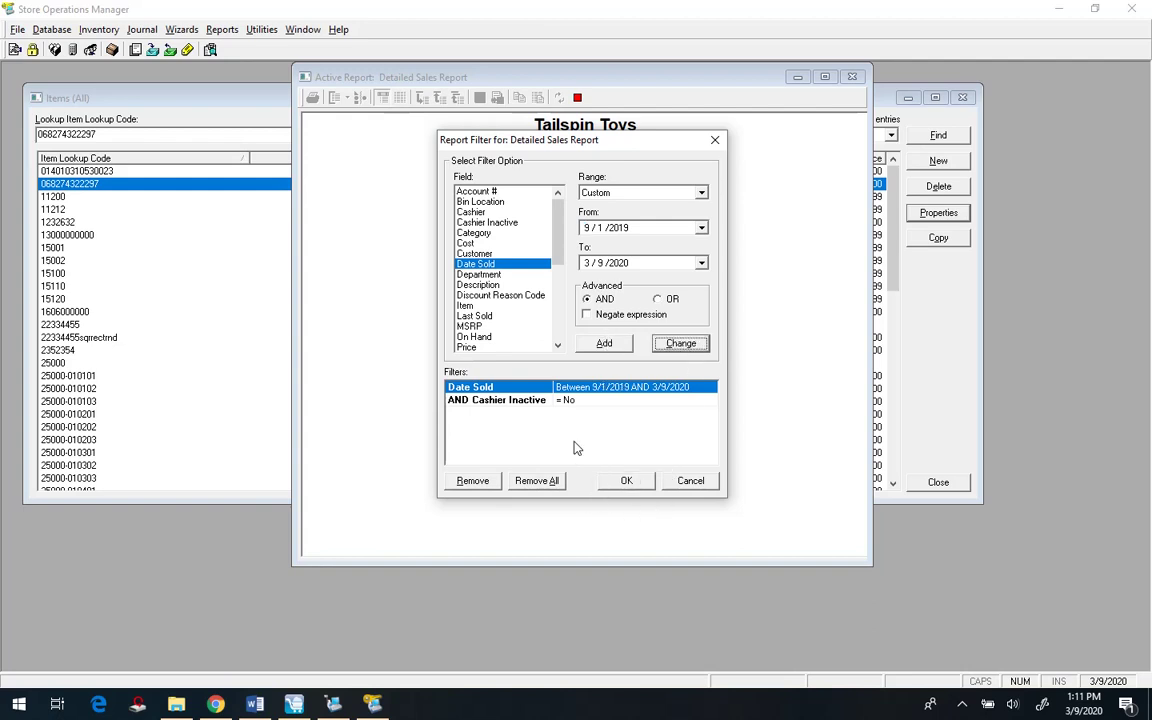
Remove the Cashier Inactive filter and generate the Detailed Sales report.
click(566, 402)
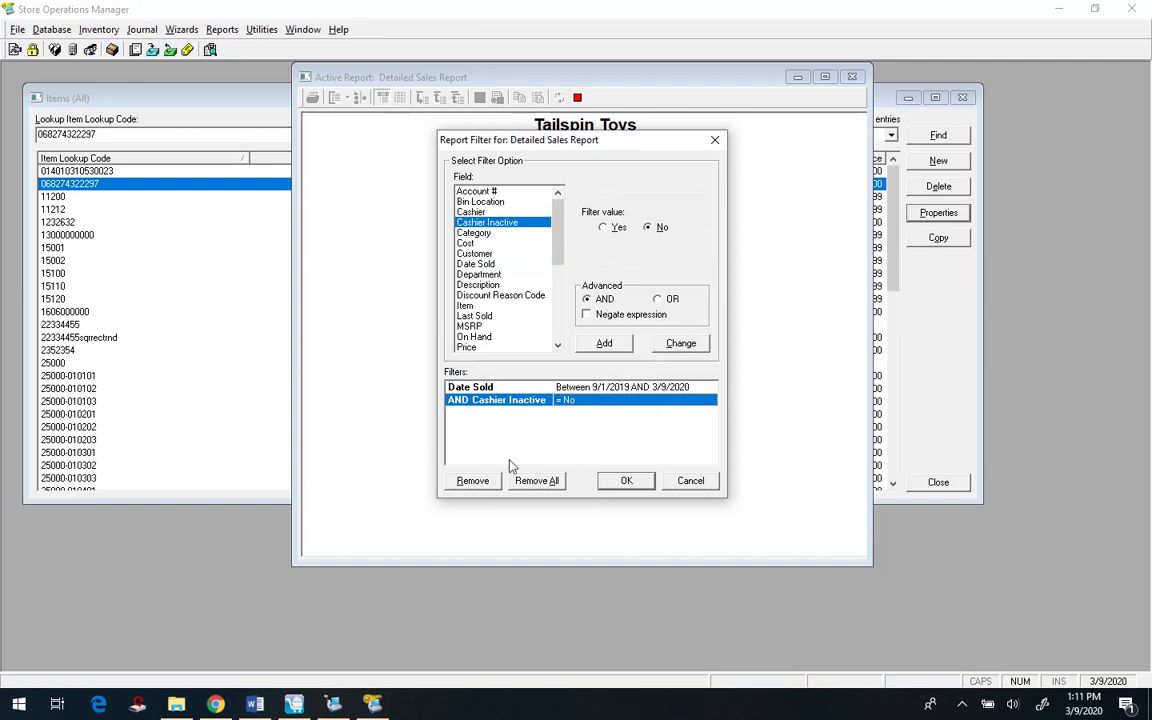
click(474, 482)
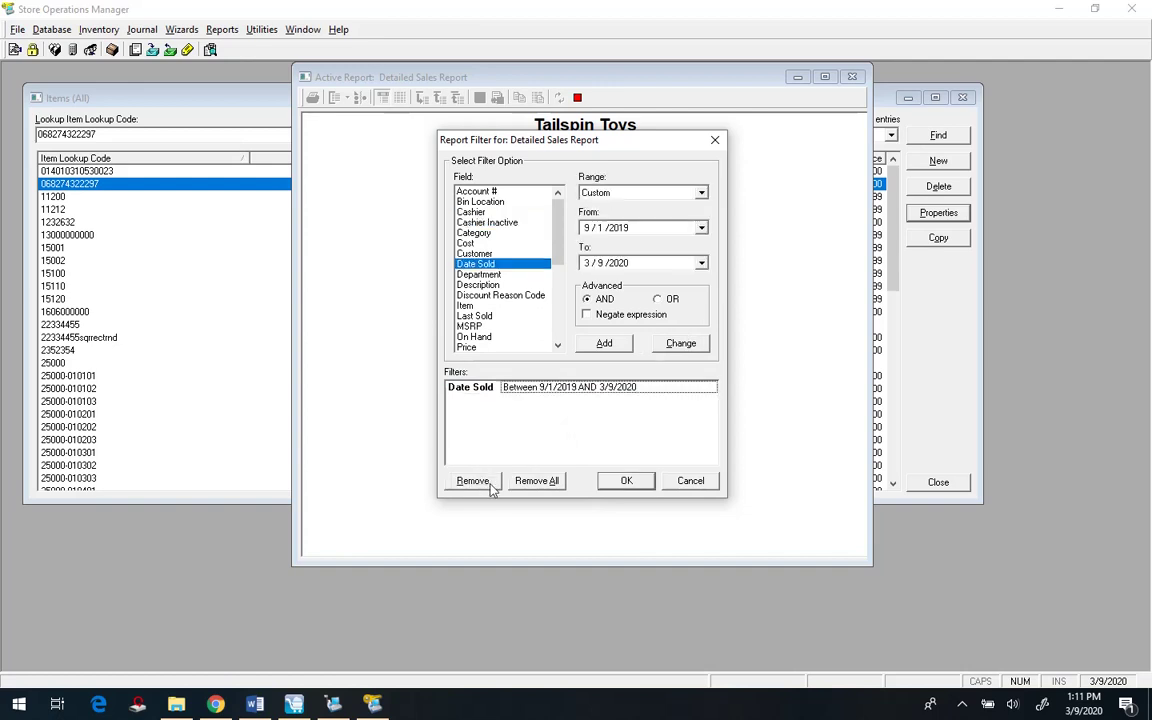
click(627, 481)
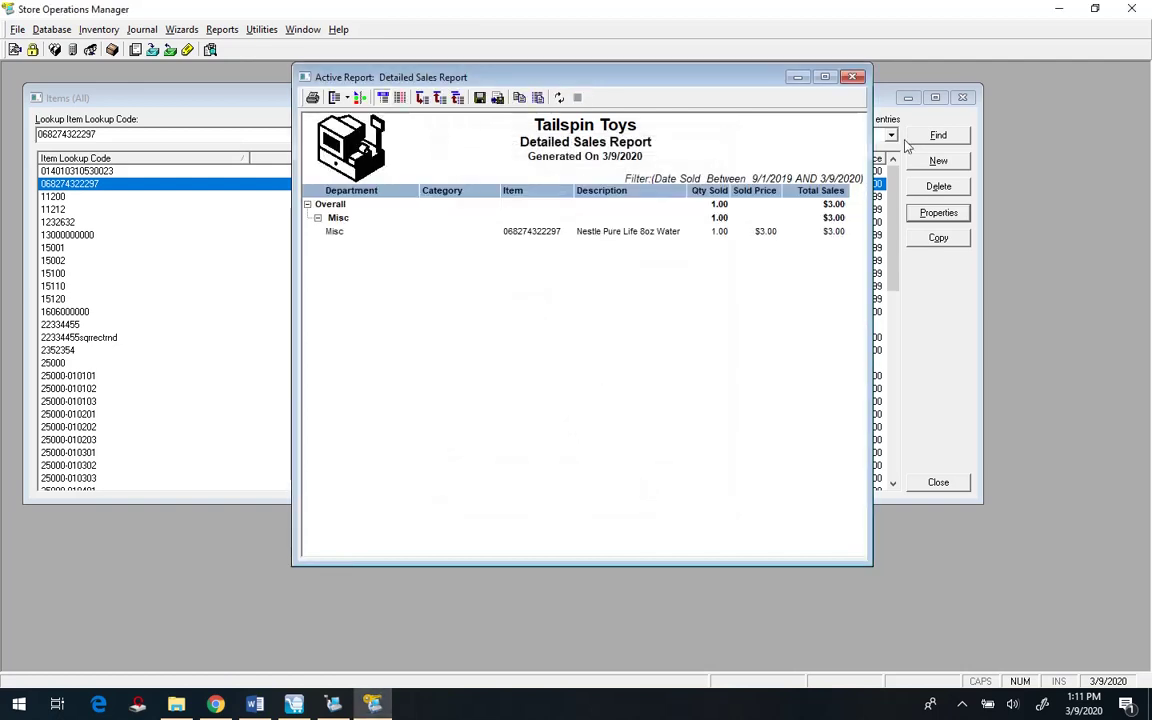
Maximize the Detailed Sales report, and collapse and re-expand its Overall group.
click(826, 80)
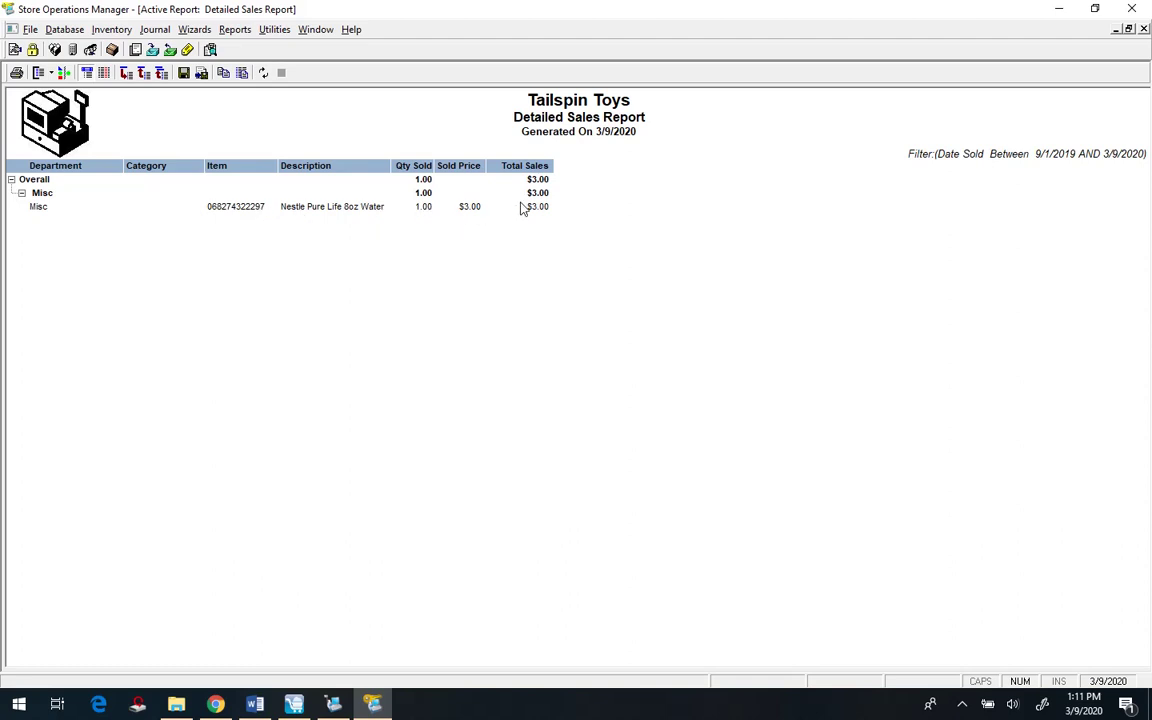
click(11, 180)
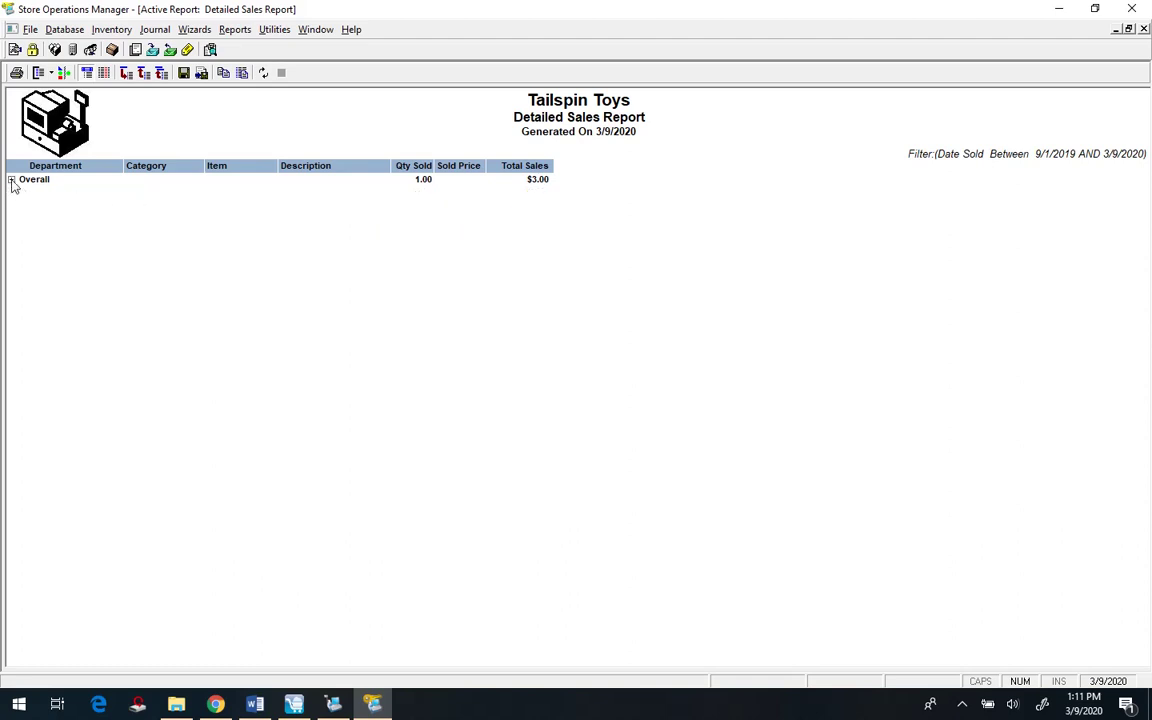
click(11, 180)
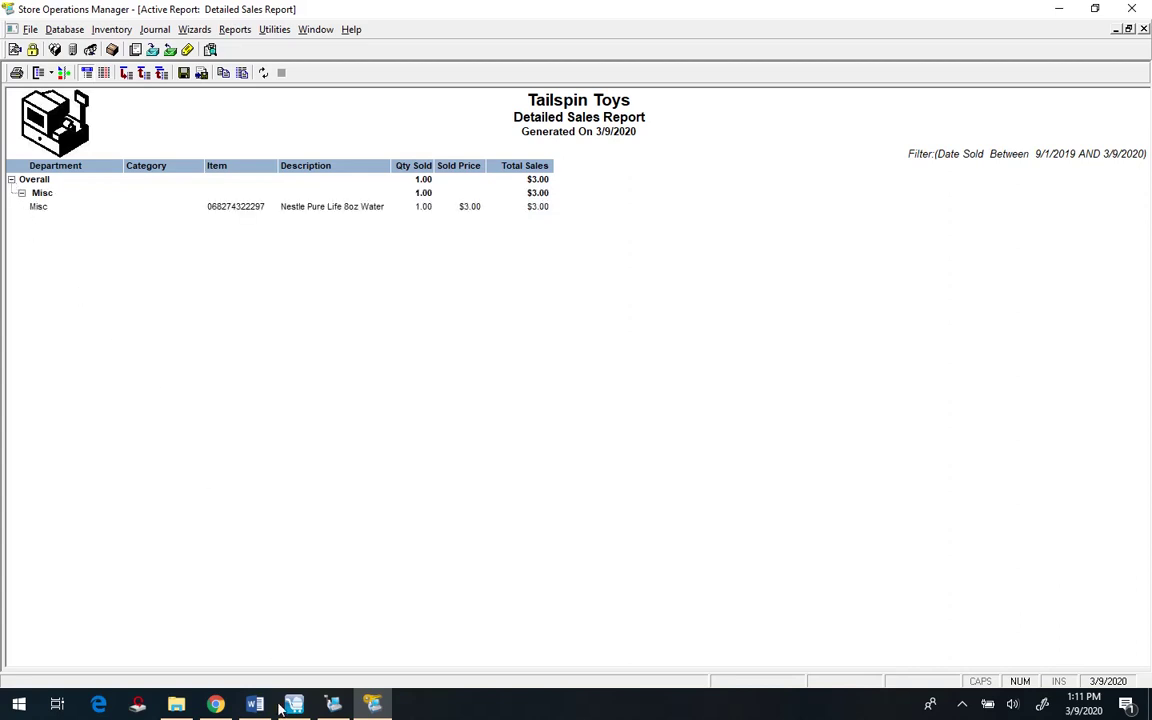
Switch back to Cloud Retailer in Chrome and open the Customer List with Sales report.
click(215, 705)
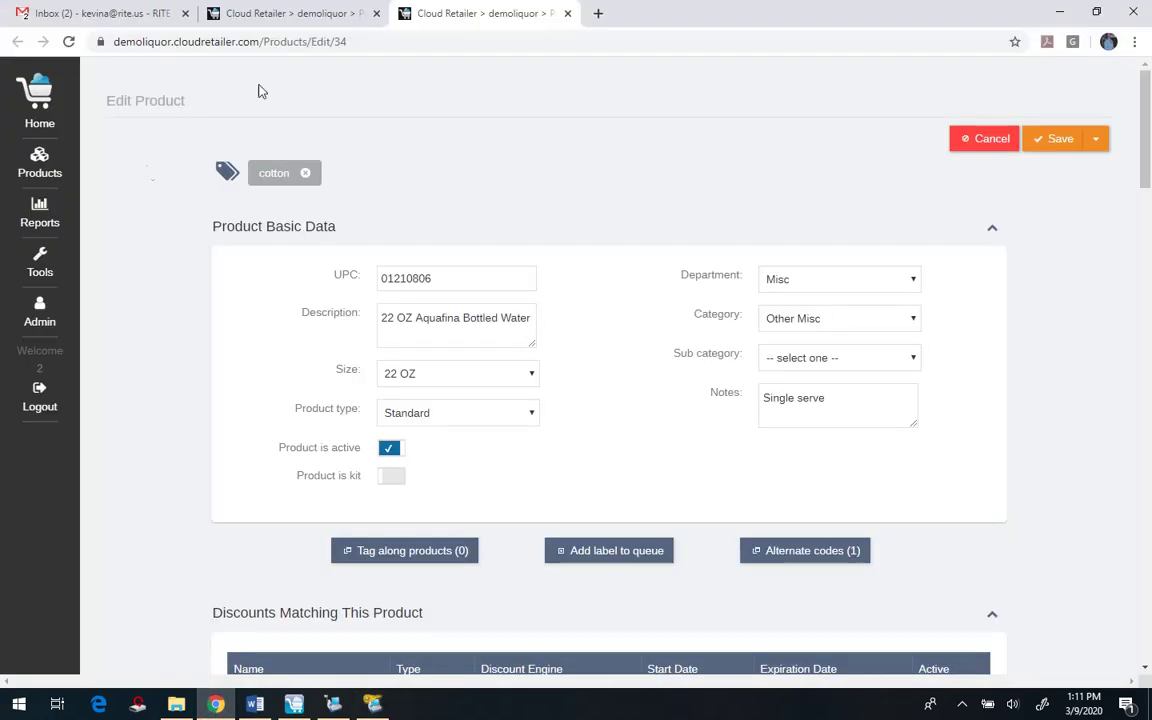
click(40, 207)
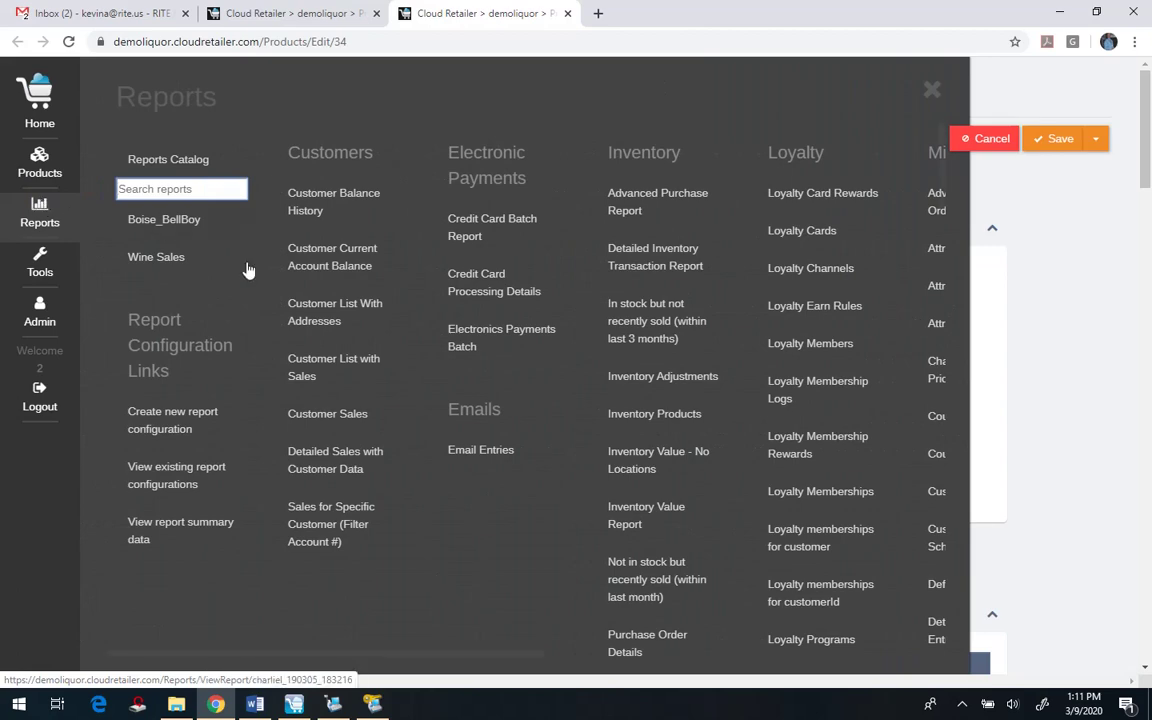
click(311, 367)
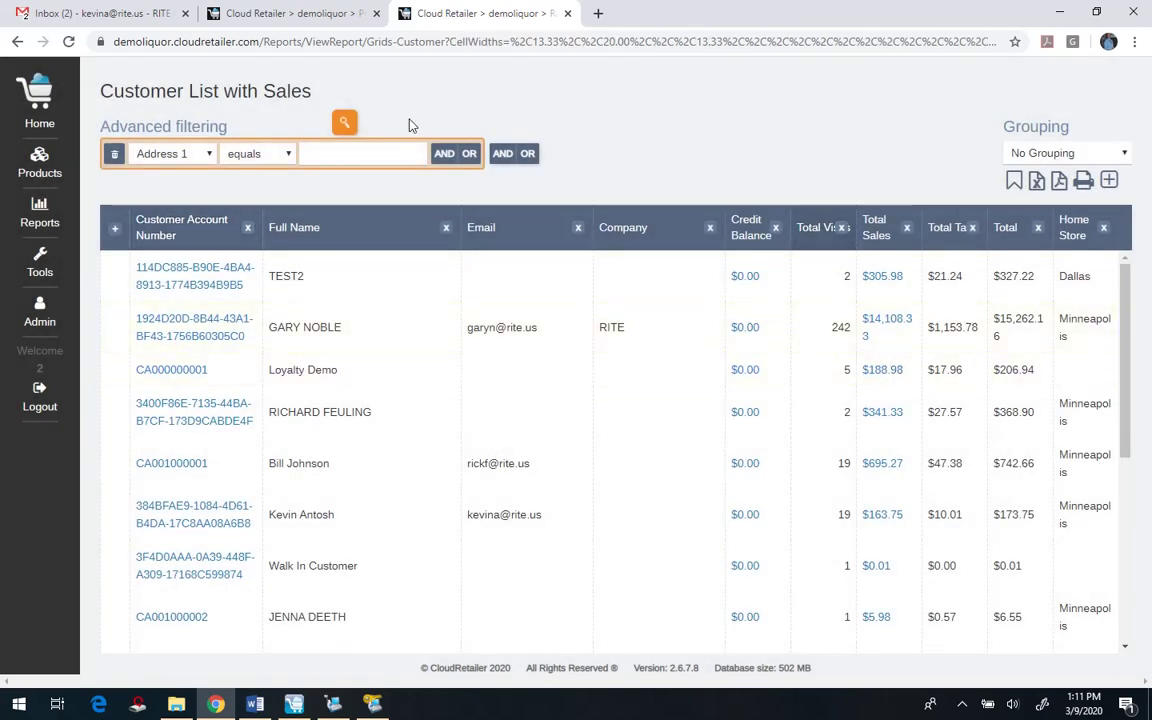
Review the filter fields and comparison operators offered by the customer report's advanced filtering, leaving the filter as it is.
click(197, 162)
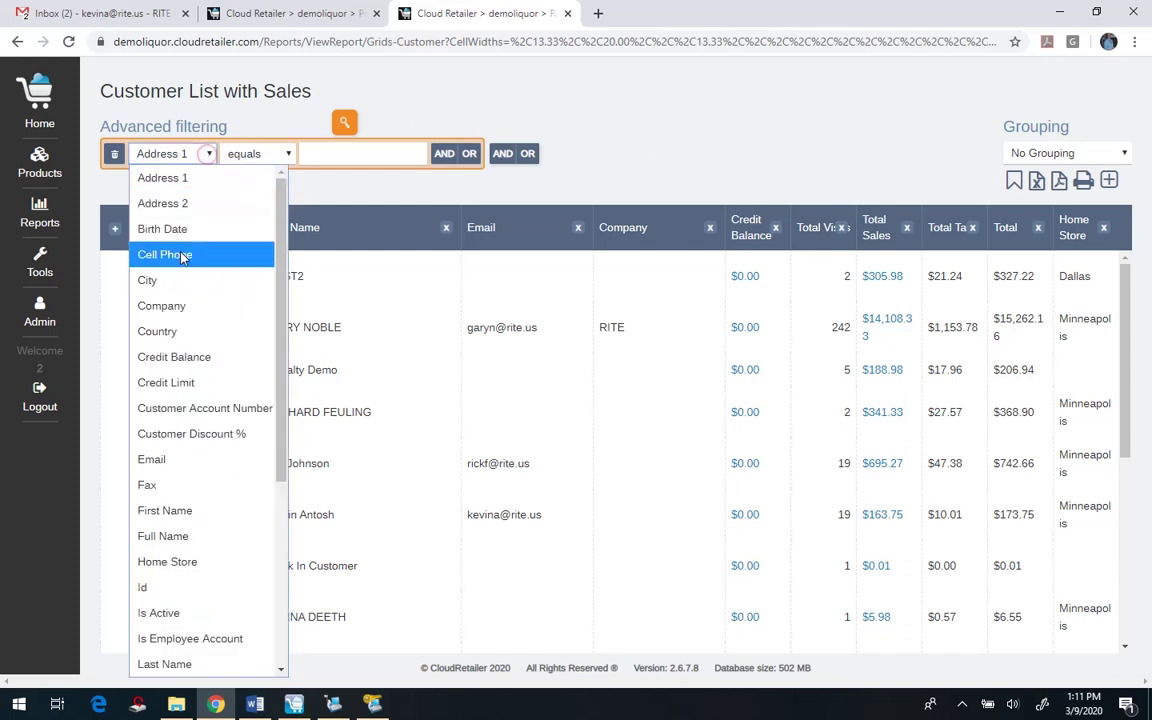
scroll(190, 380, down, 3)
scroll(256, 190, up, 3)
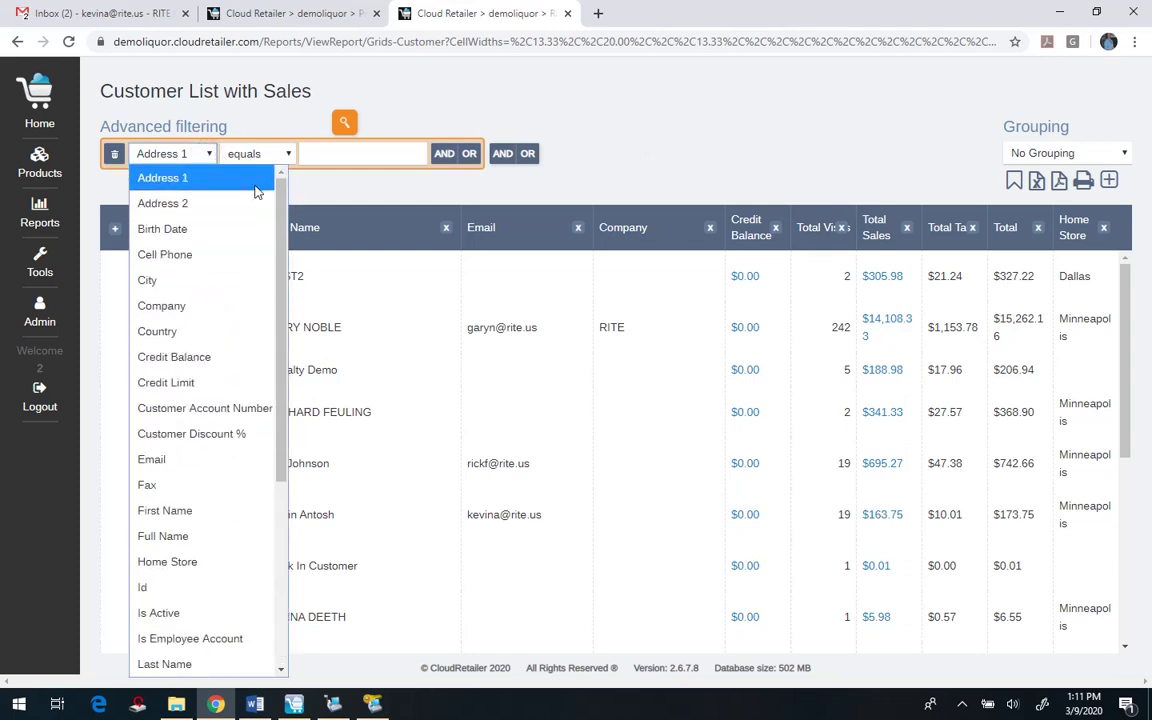
click(287, 155)
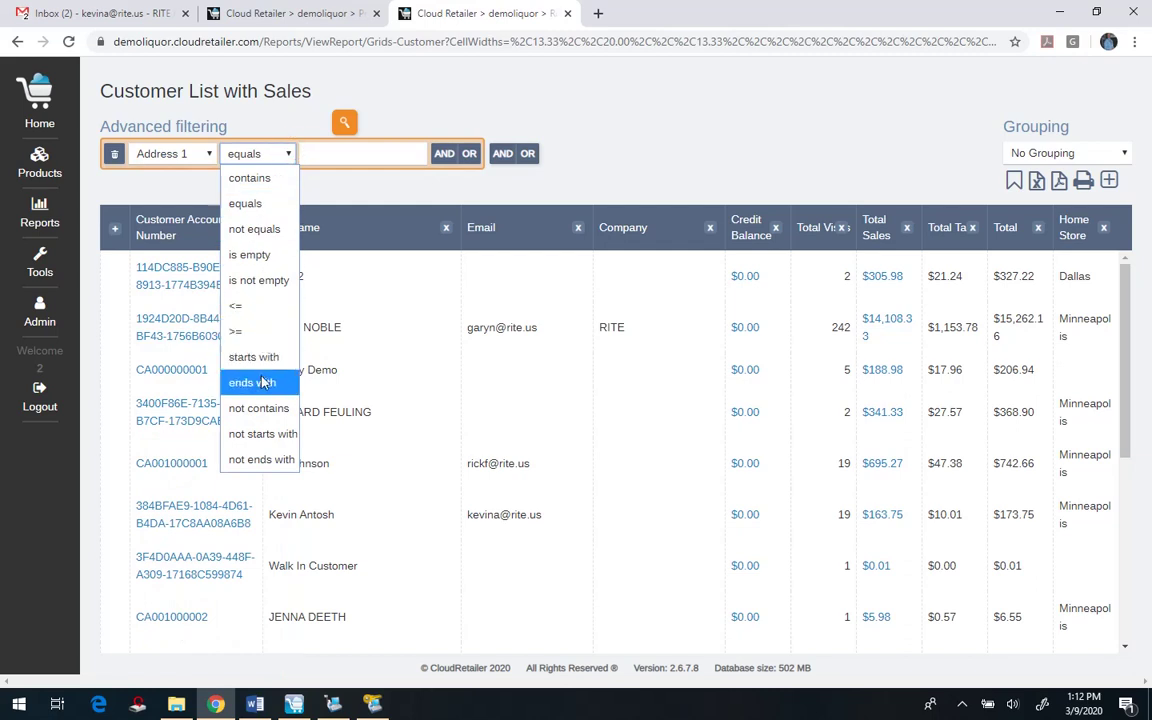
click(594, 141)
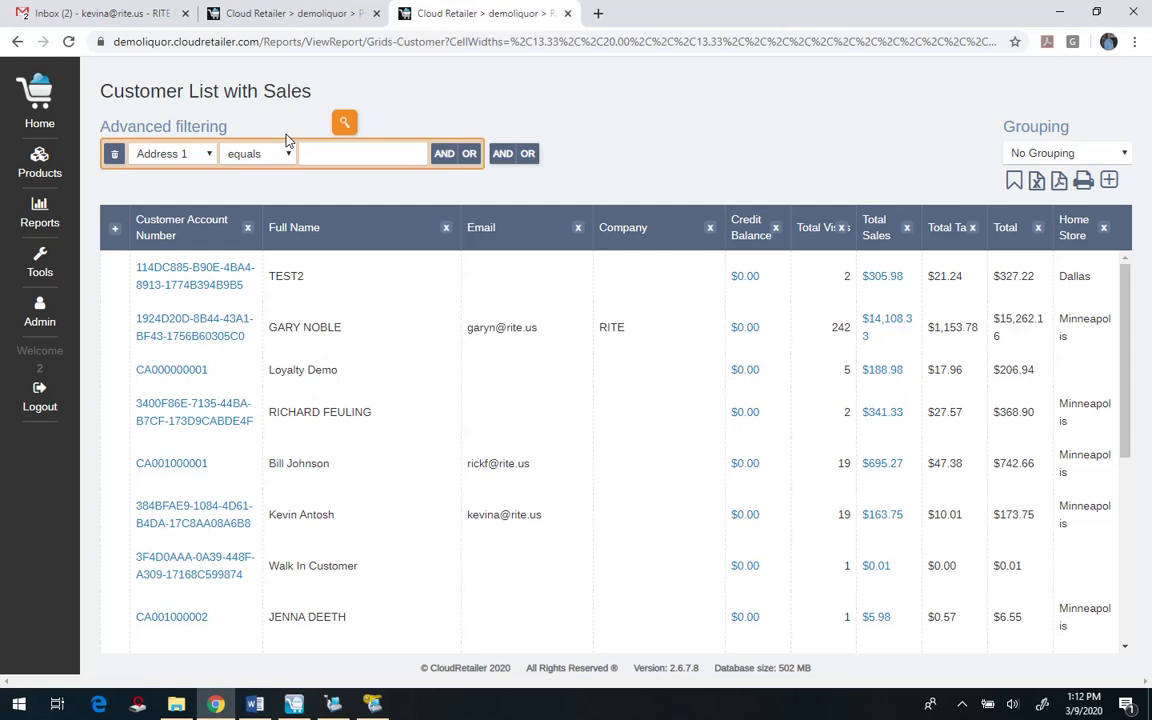
Add the Zip column to the Customer List with Sales report, sort it by Company and look through the rows.
click(114, 230)
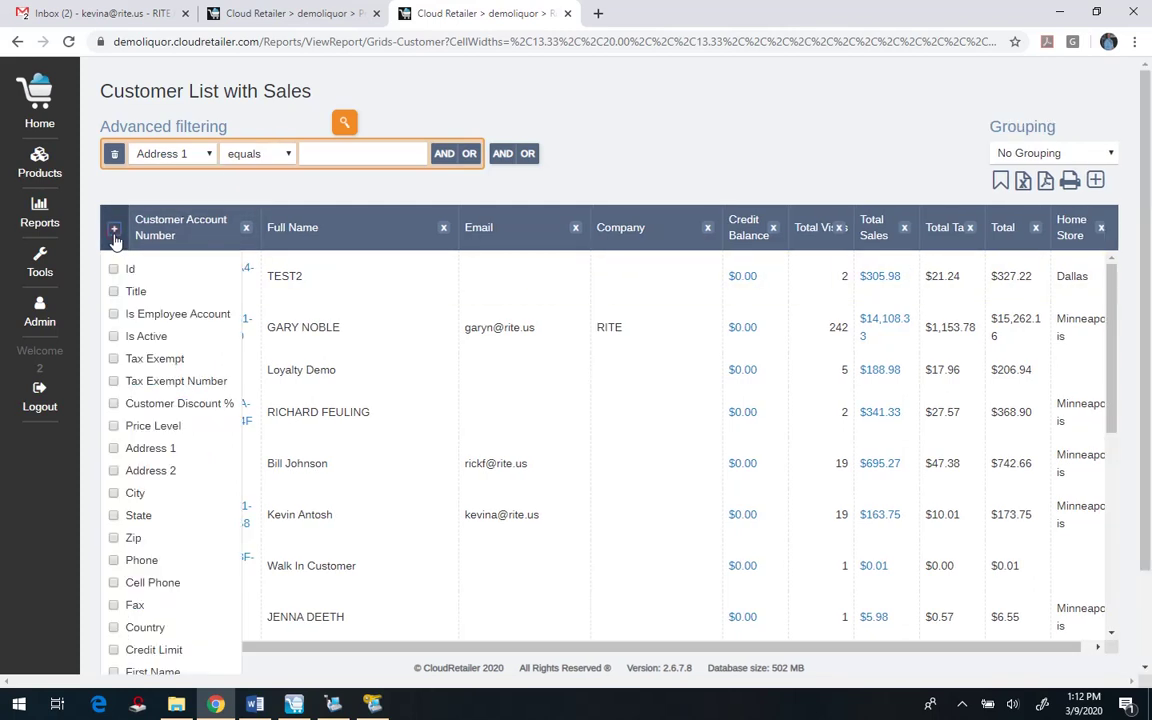
click(113, 538)
click(880, 164)
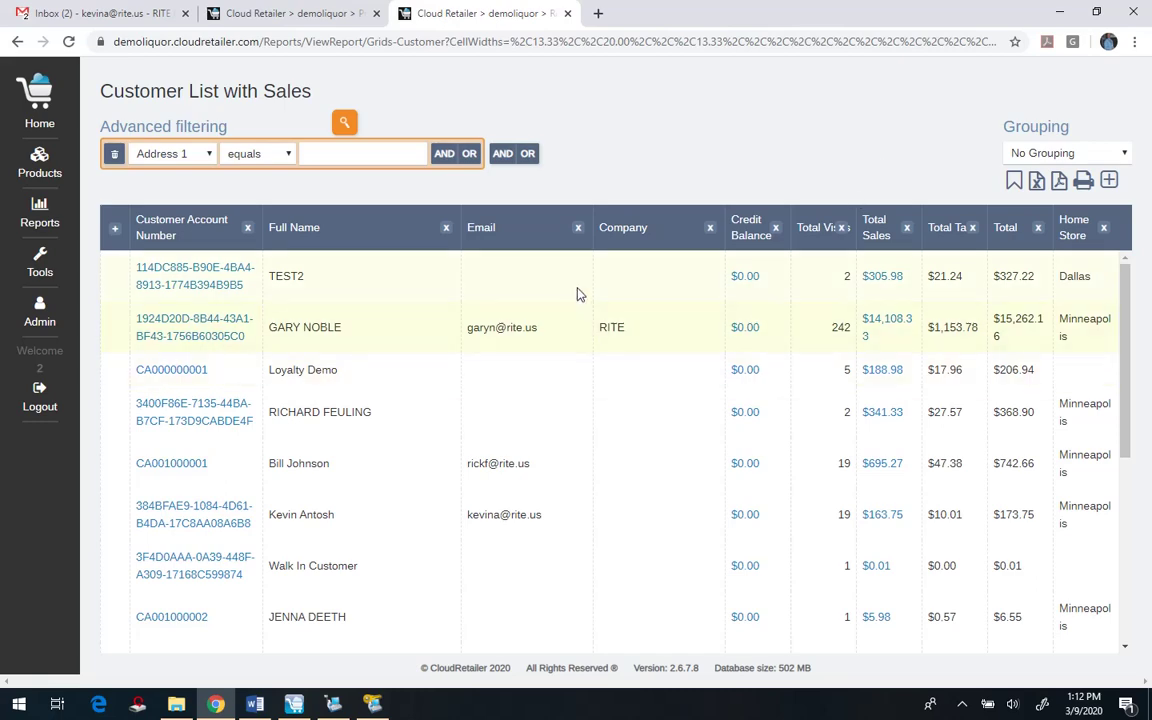
click(712, 231)
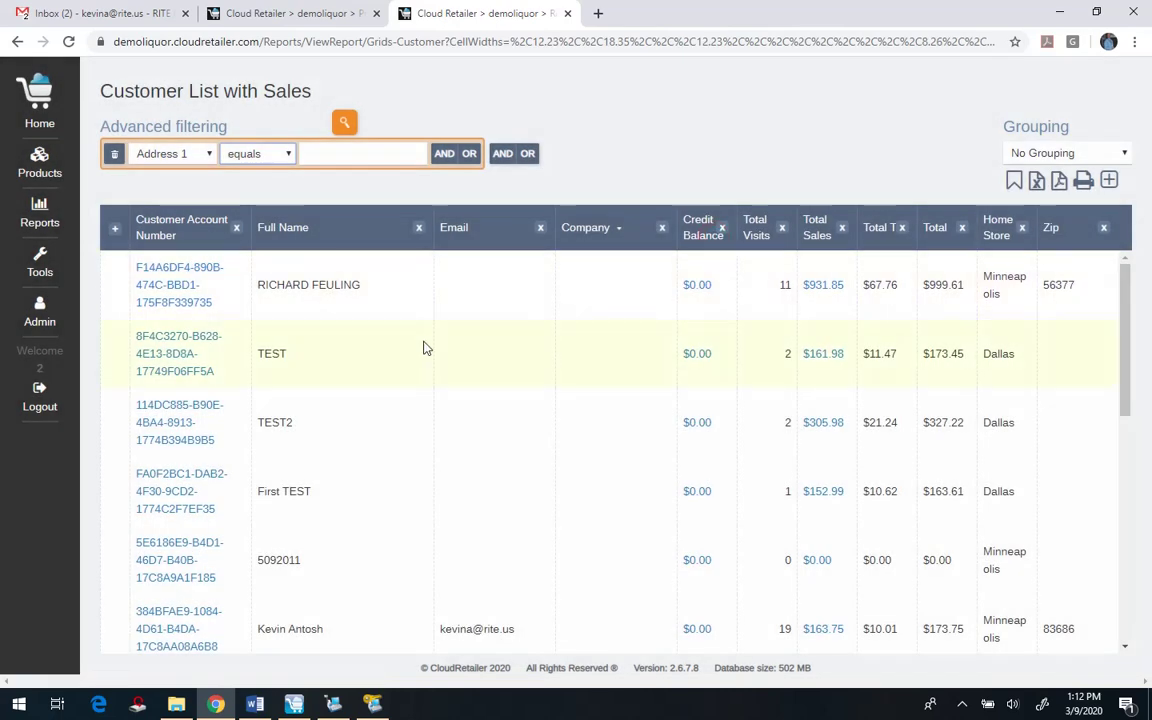
scroll(380, 391, down, 6)
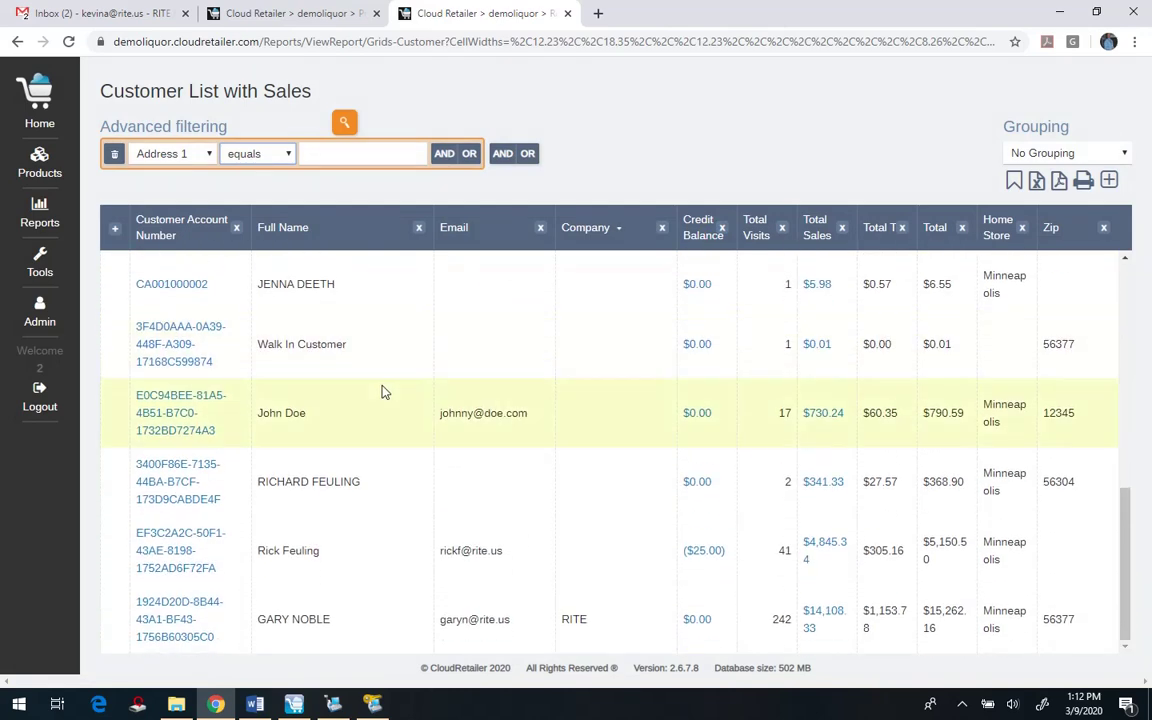
Look through the rows of the Customer List with Sales report and the comparison operators offered for its Address 1 filter.
scroll(383, 392, up, 6)
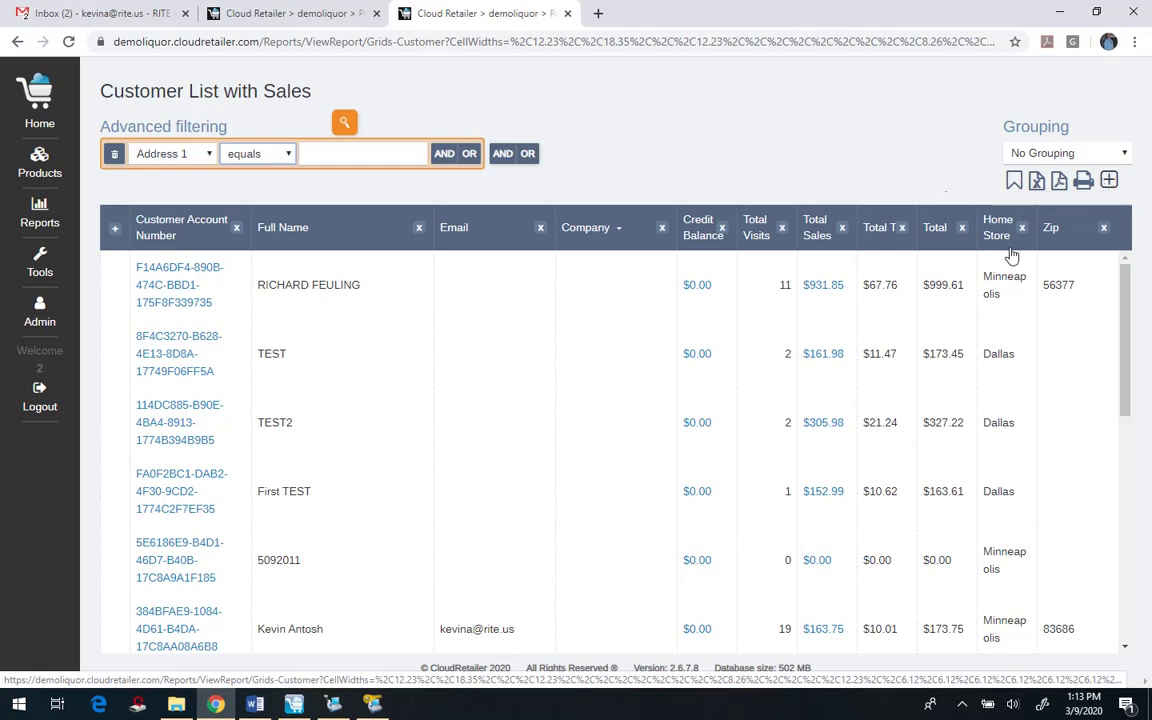
scroll(571, 470, down, 5)
scroll(571, 470, down, 2)
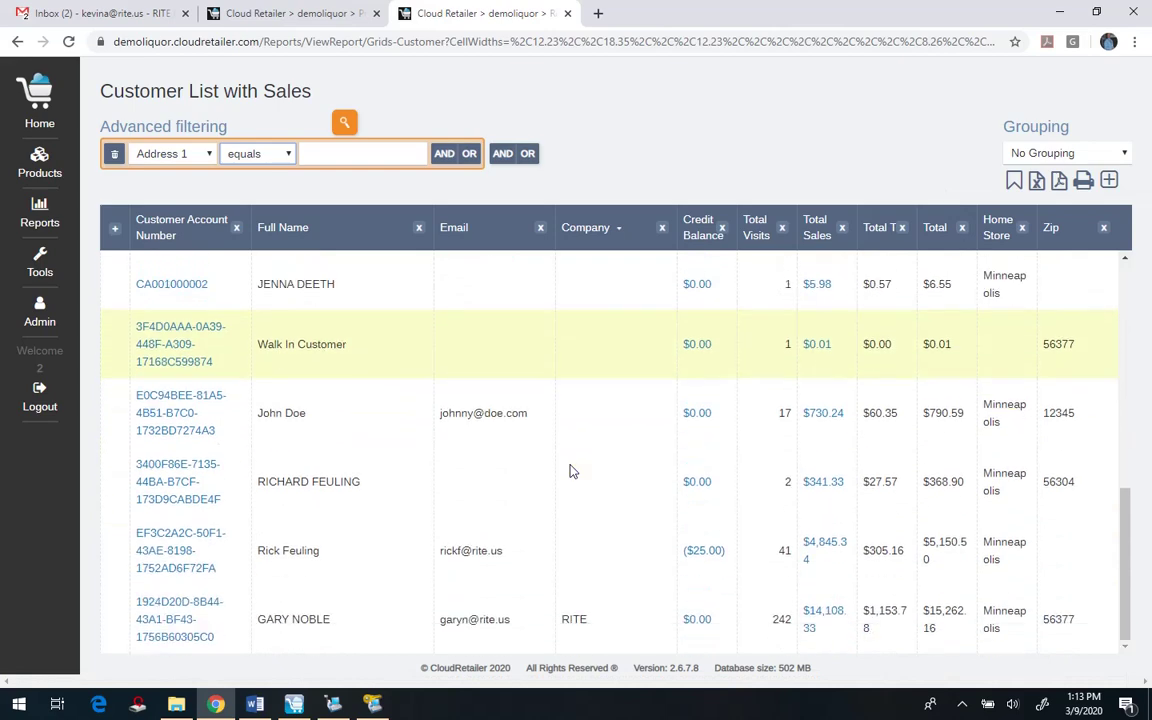
scroll(571, 470, down, 3)
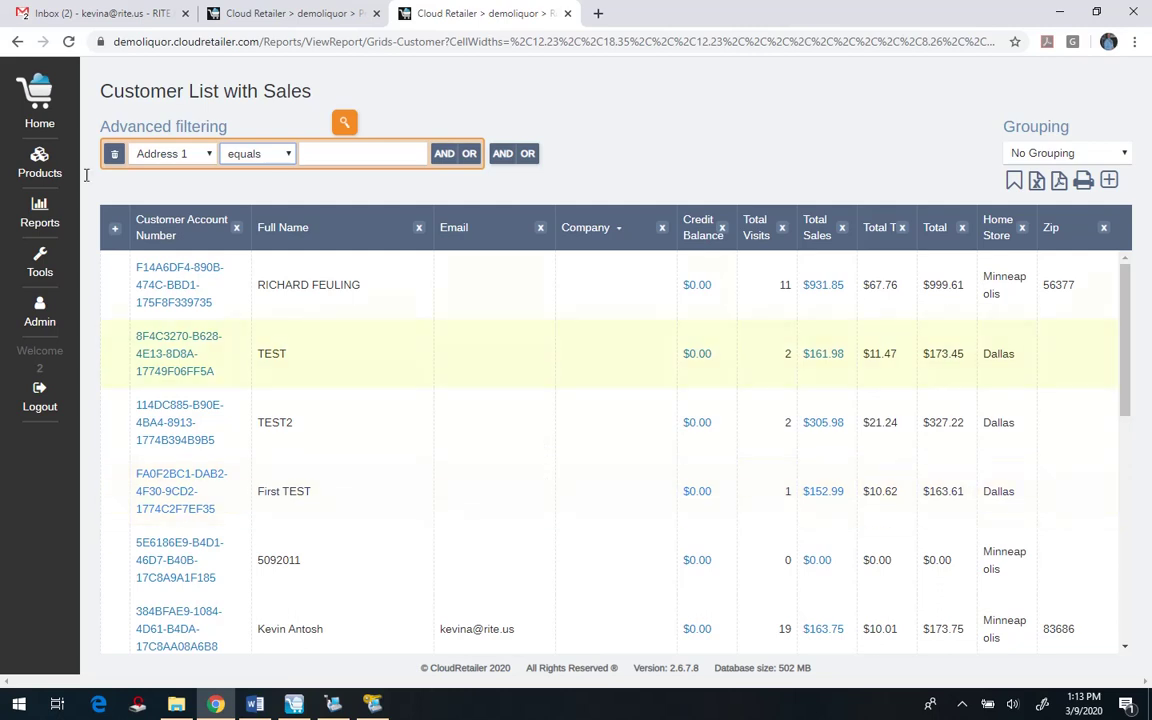
click(289, 156)
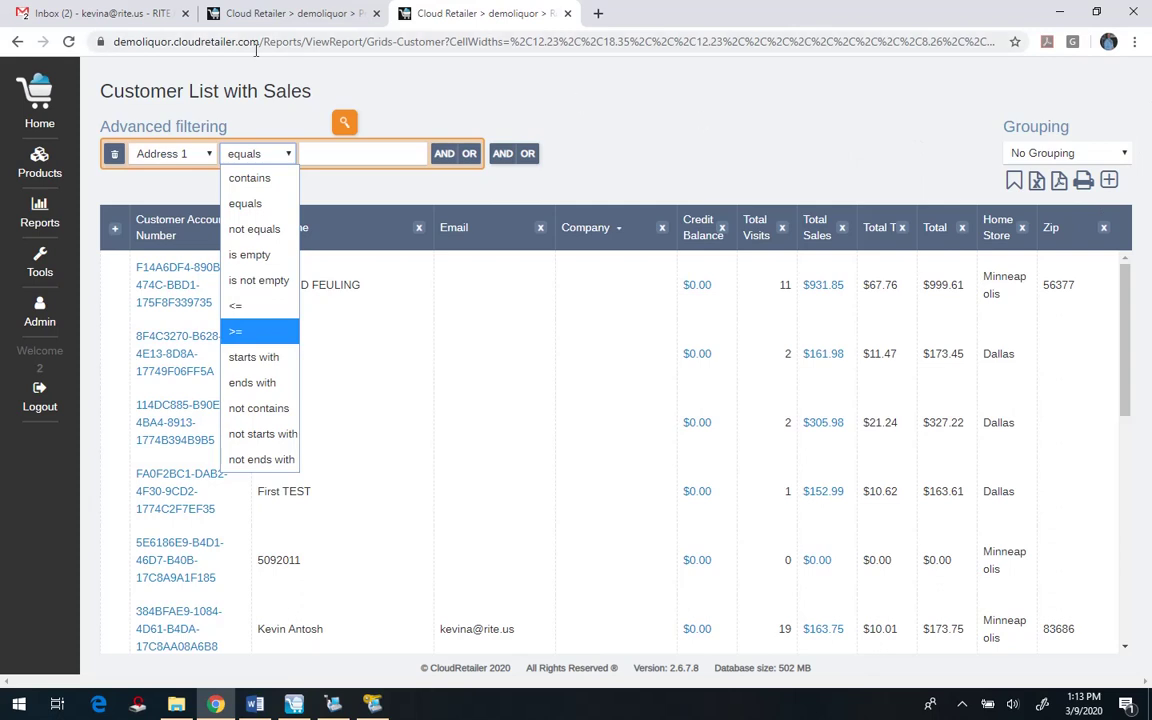
Browse the full catalog of available reports, and close the Customer List with Sales report.
click(39, 211)
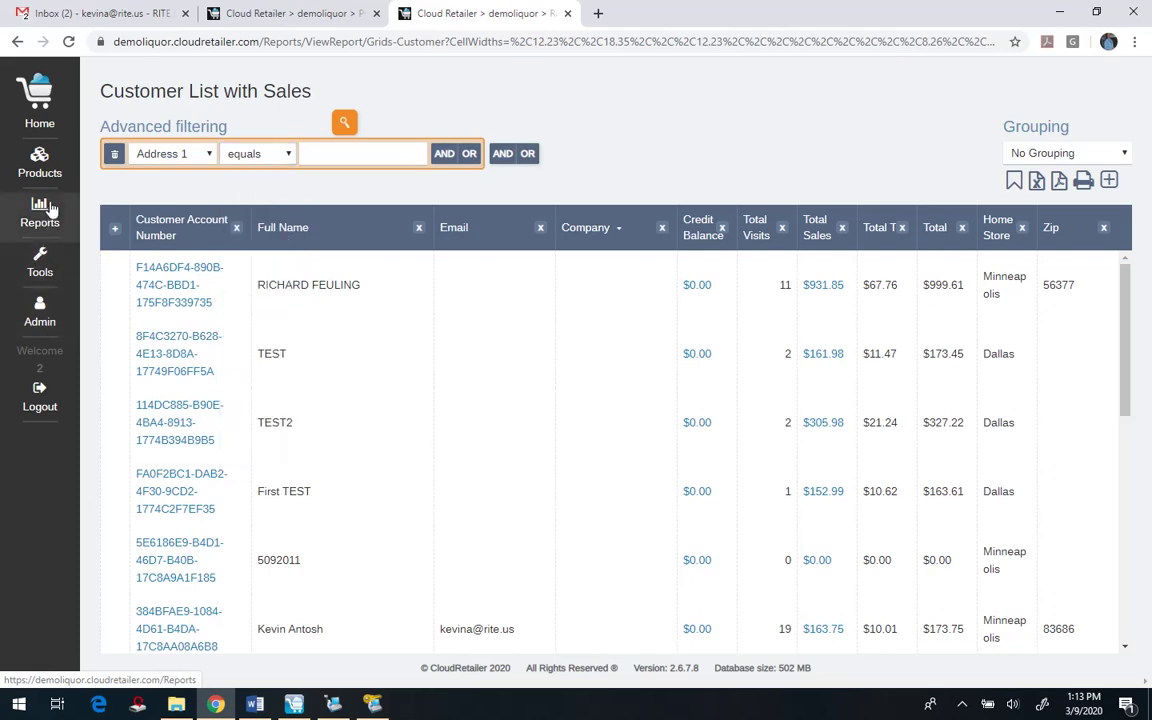
scroll(676, 372, down, 4)
scroll(650, 420, down, 5)
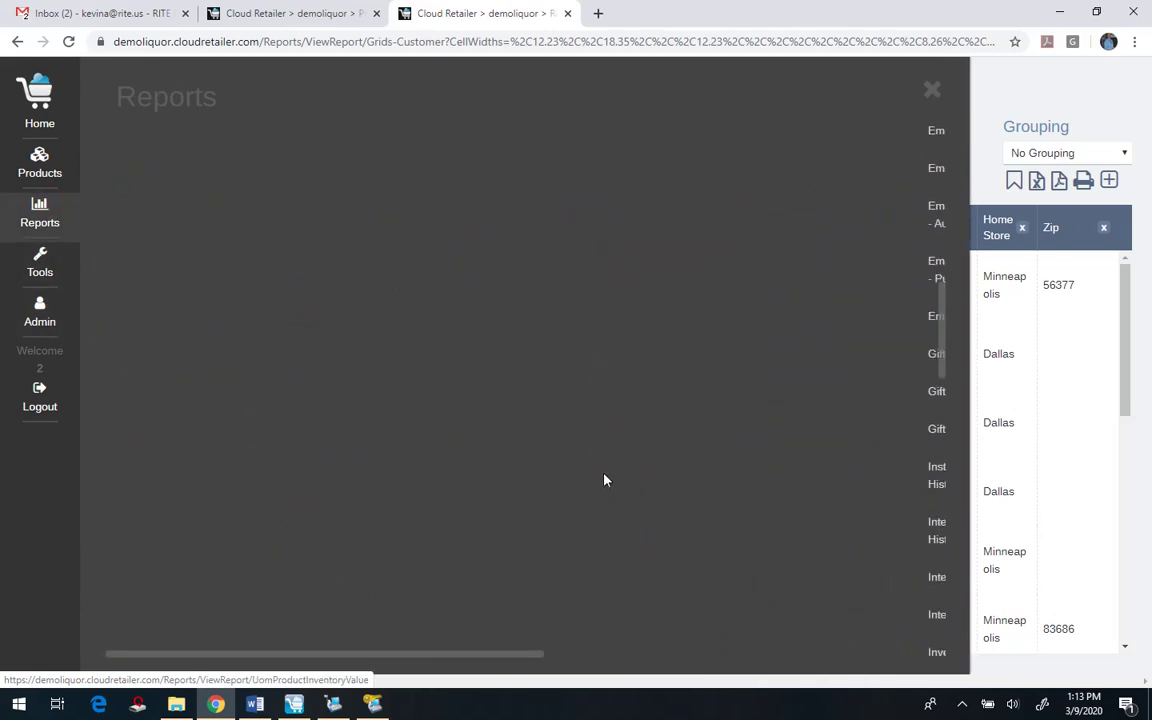
drag(463, 655, 783, 610)
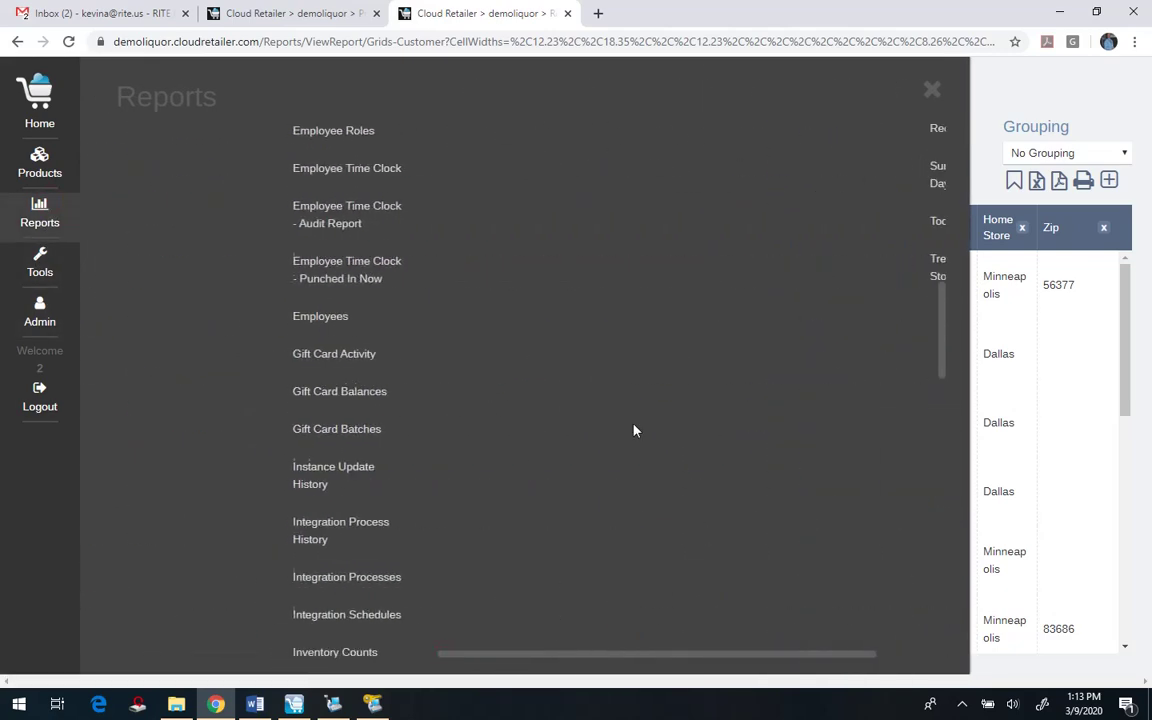
scroll(633, 429, down, 12)
scroll(686, 602, down, 3)
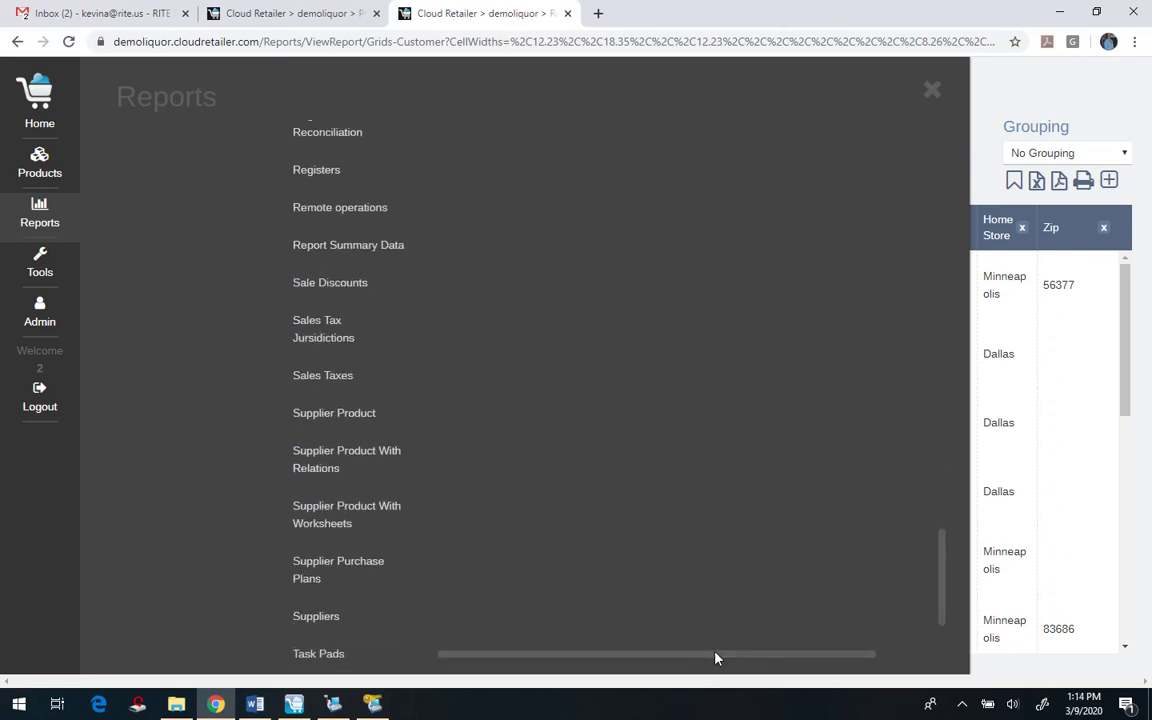
drag(715, 656, 374, 650)
scroll(537, 428, up, 4)
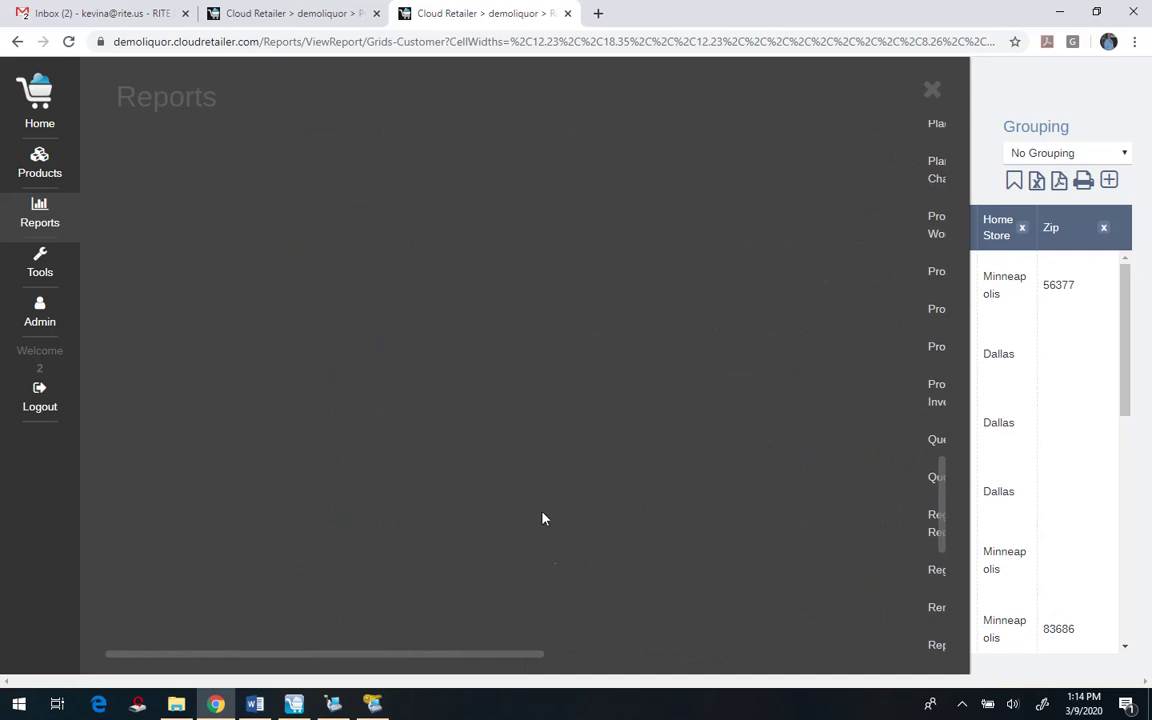
scroll(521, 548, up, 8)
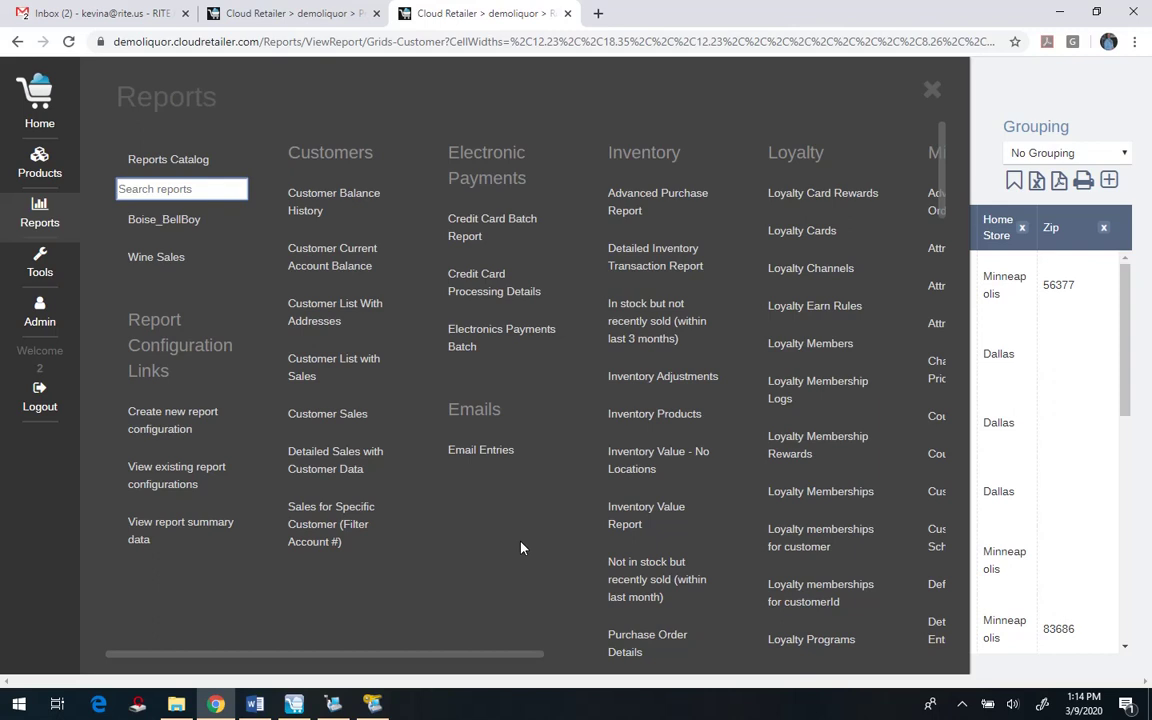
click(567, 14)
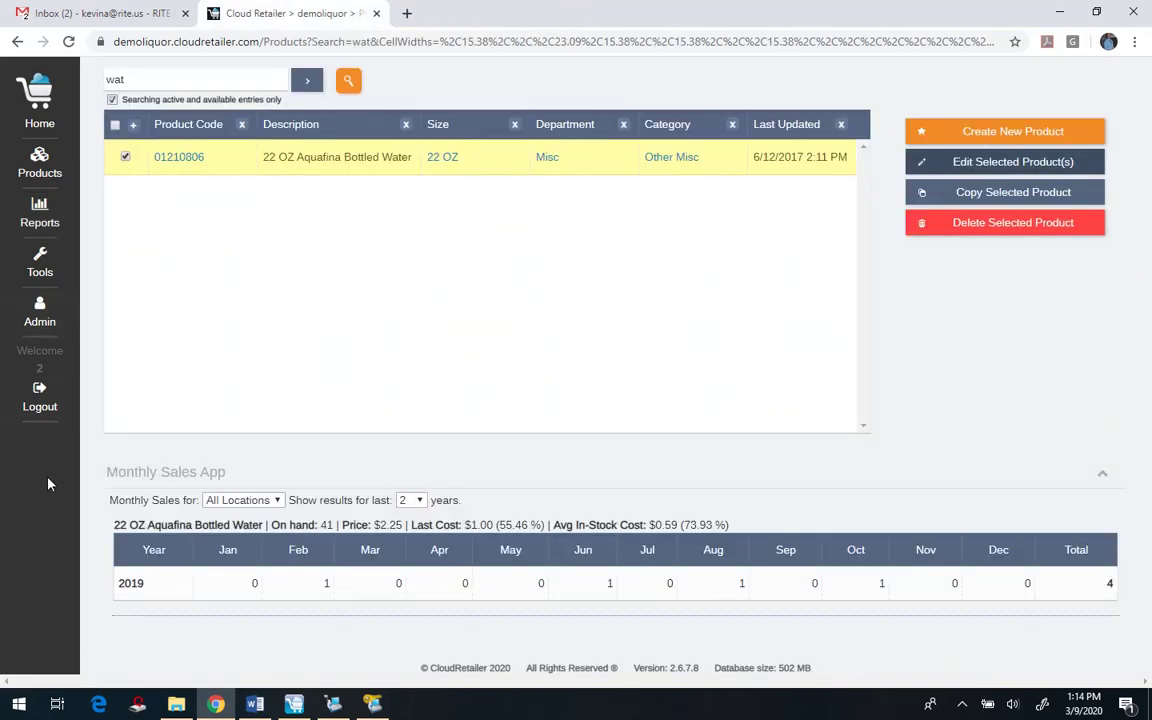
Switch to Store Operations Manager and open the inventory Purchase Orders list.
key(alt+Tab)
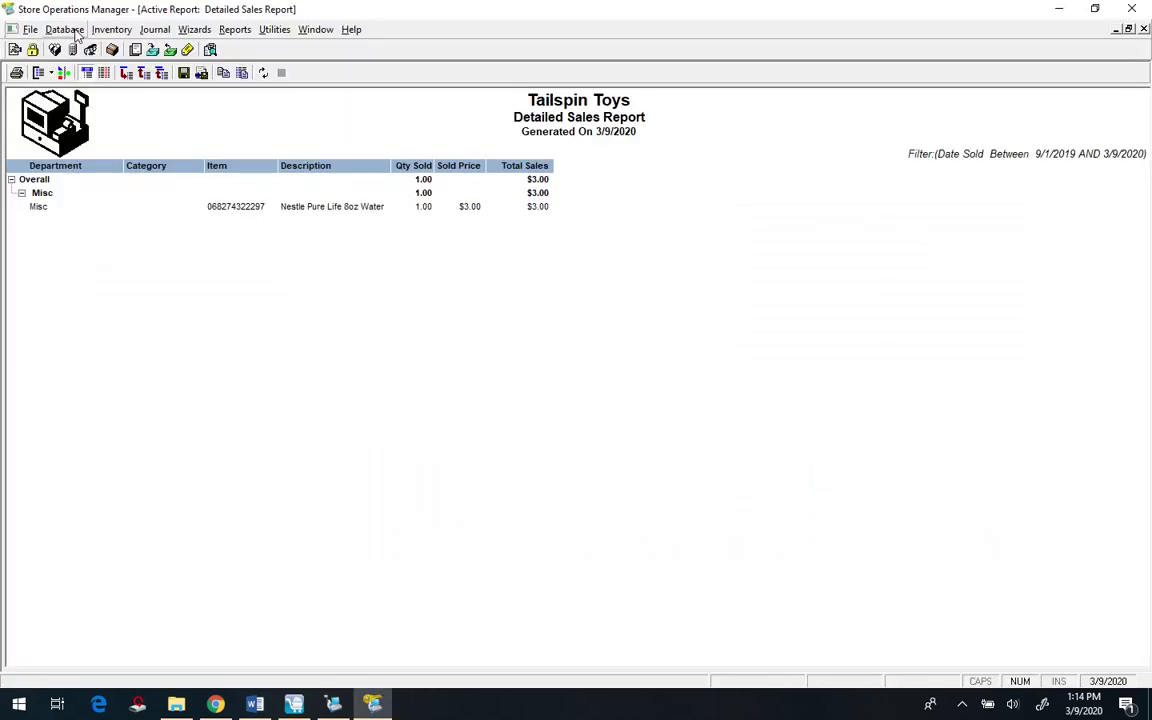
click(62, 30)
mouse_move(100, 30)
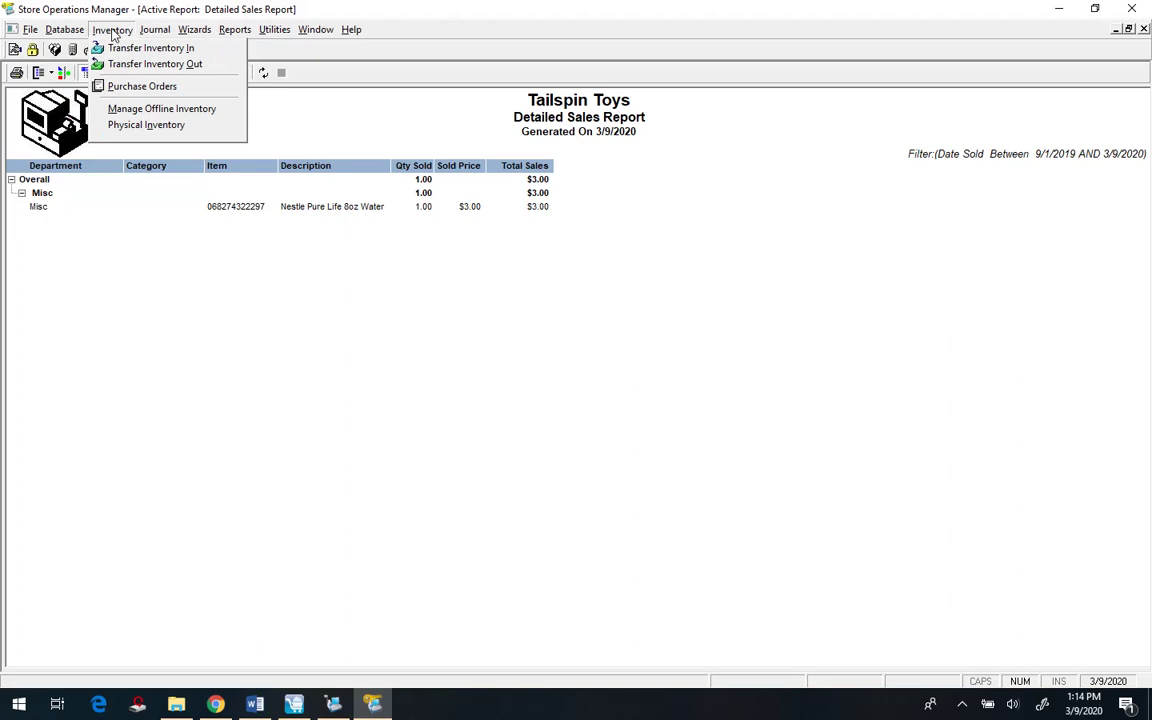
click(126, 88)
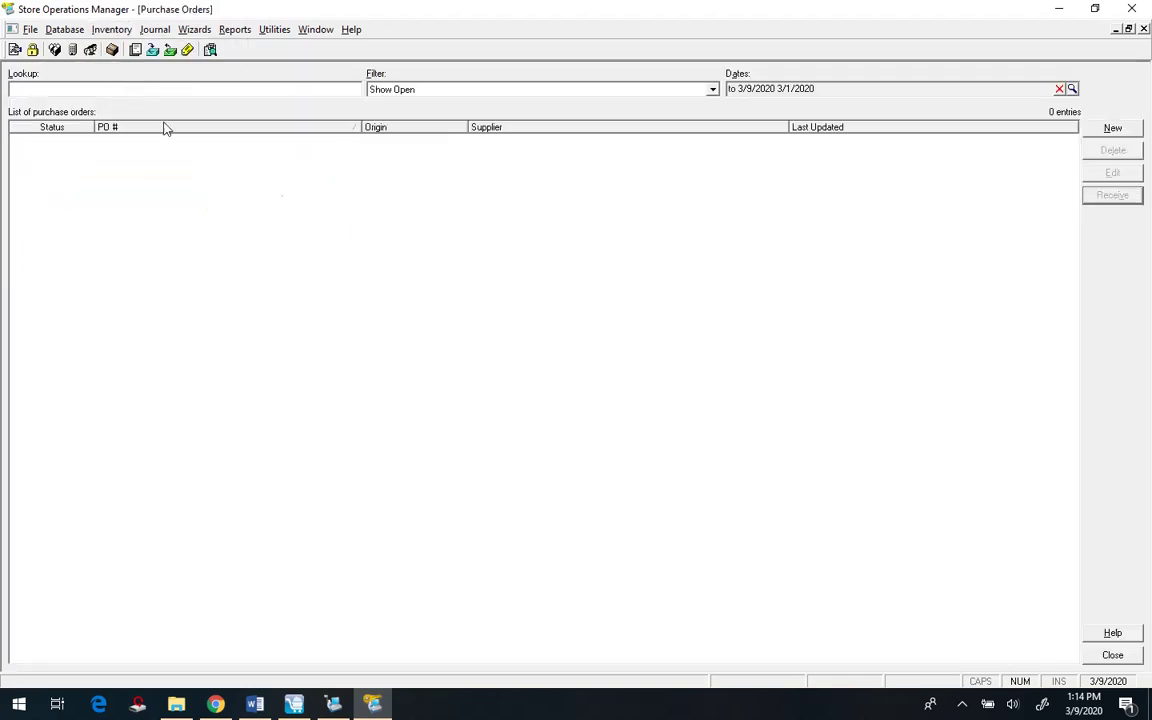
Try to generate new purchase orders based on re-order information for all items, ordering from the primary supplier.
click(1106, 129)
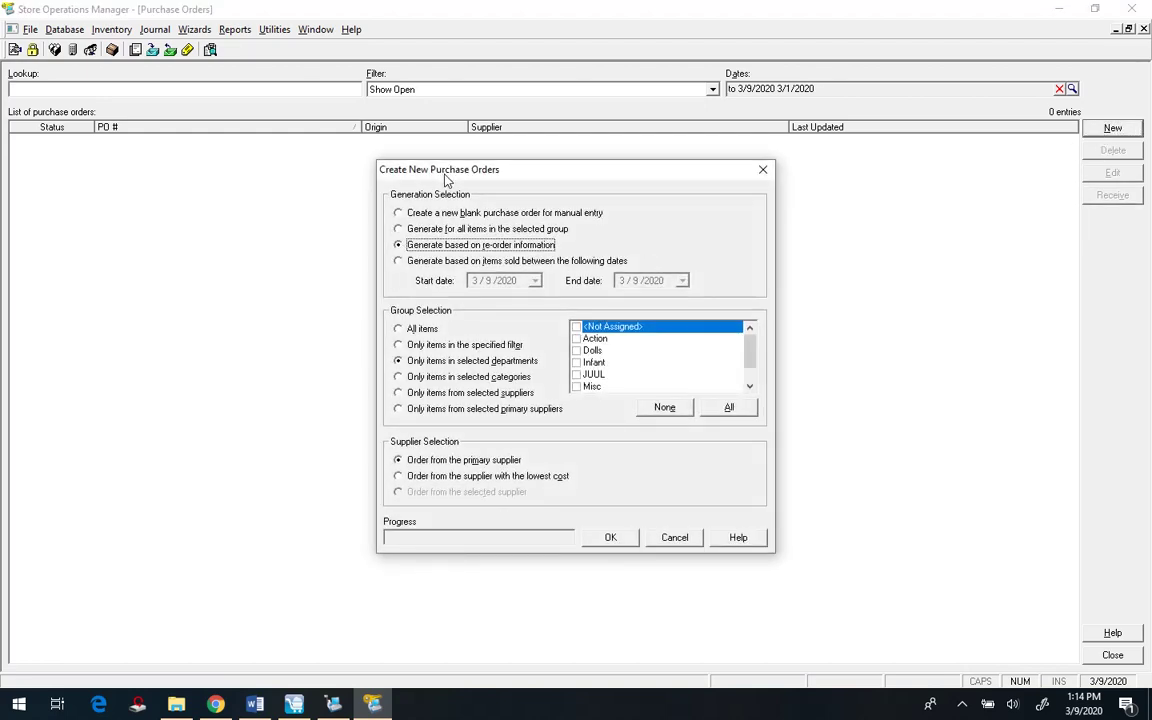
click(530, 229)
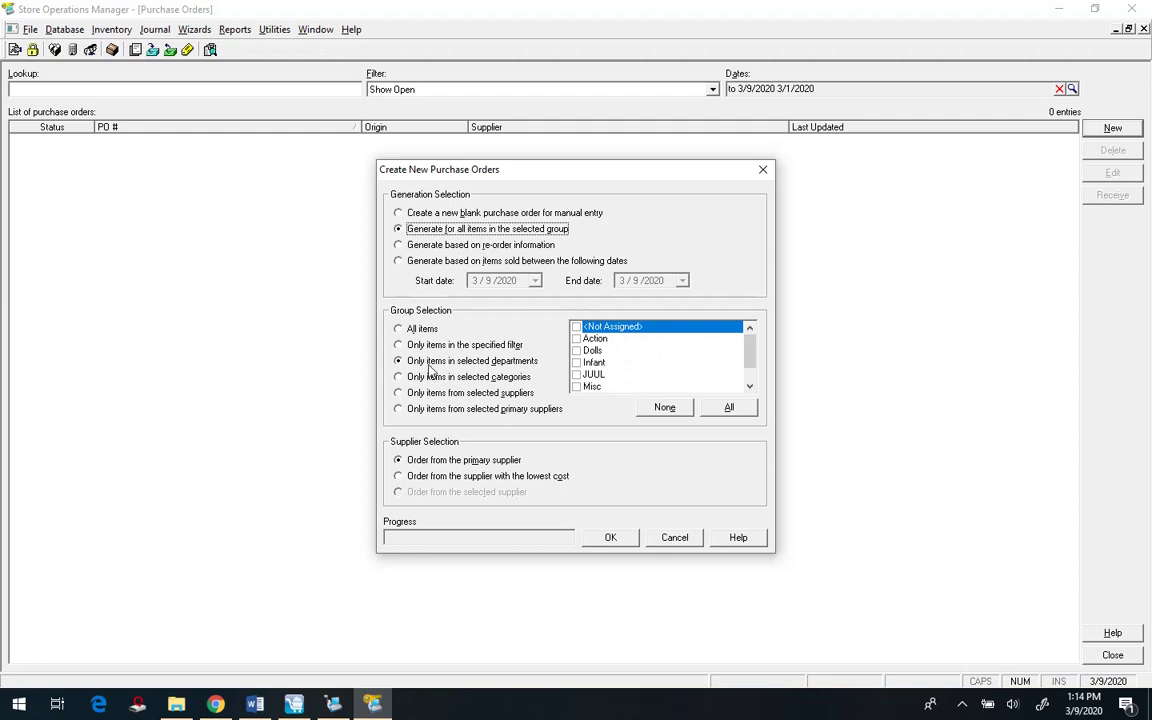
click(399, 262)
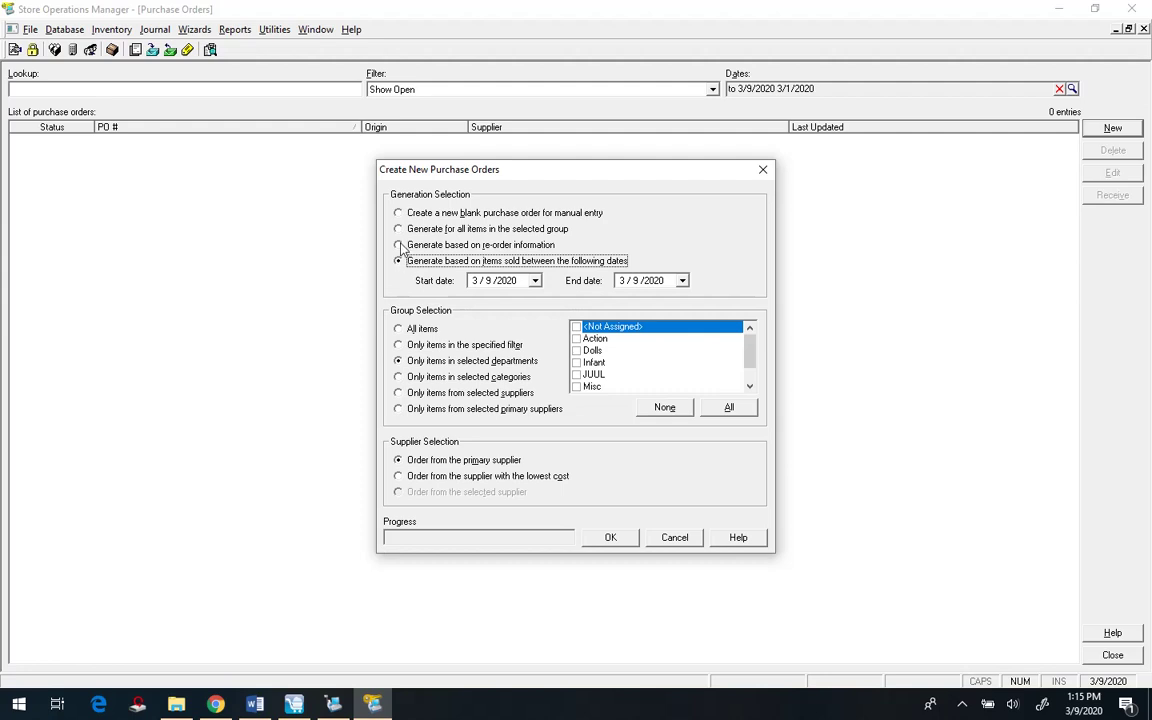
click(398, 245)
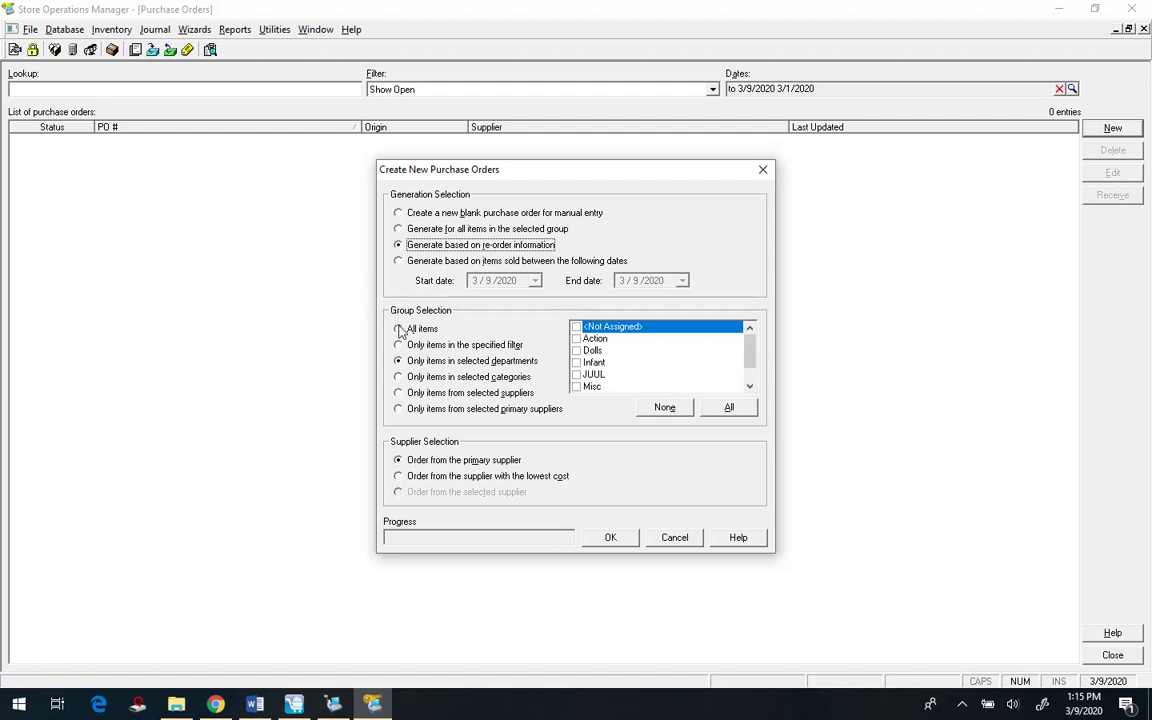
click(399, 329)
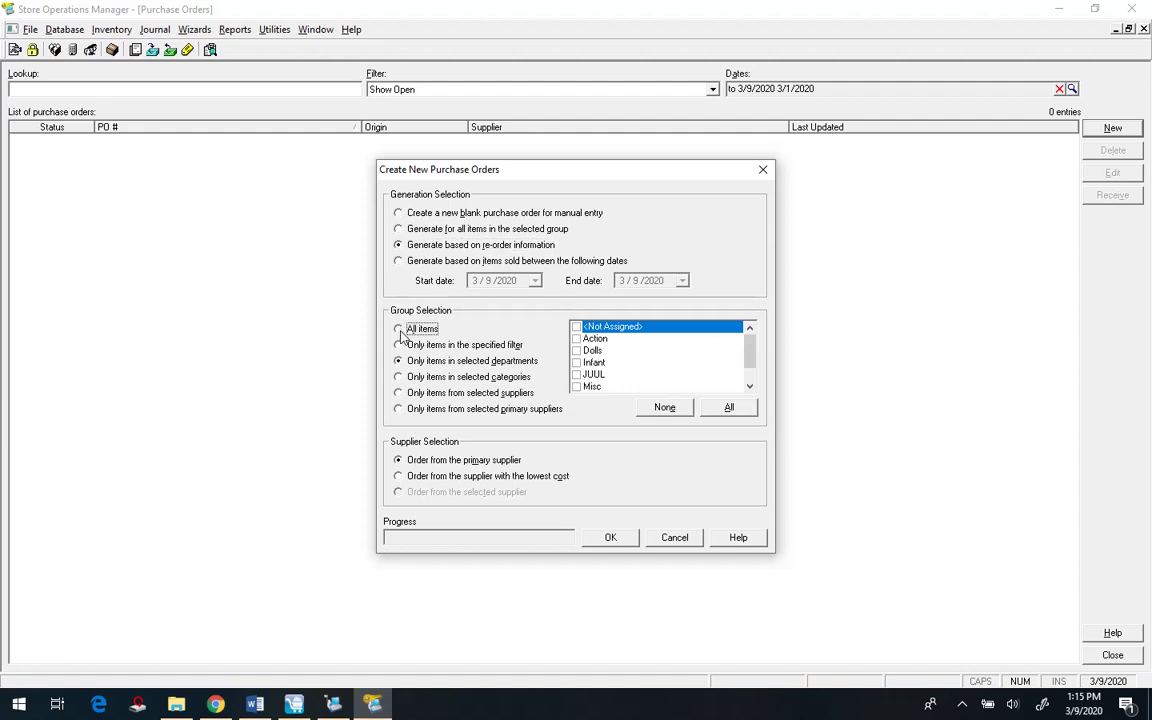
click(604, 539)
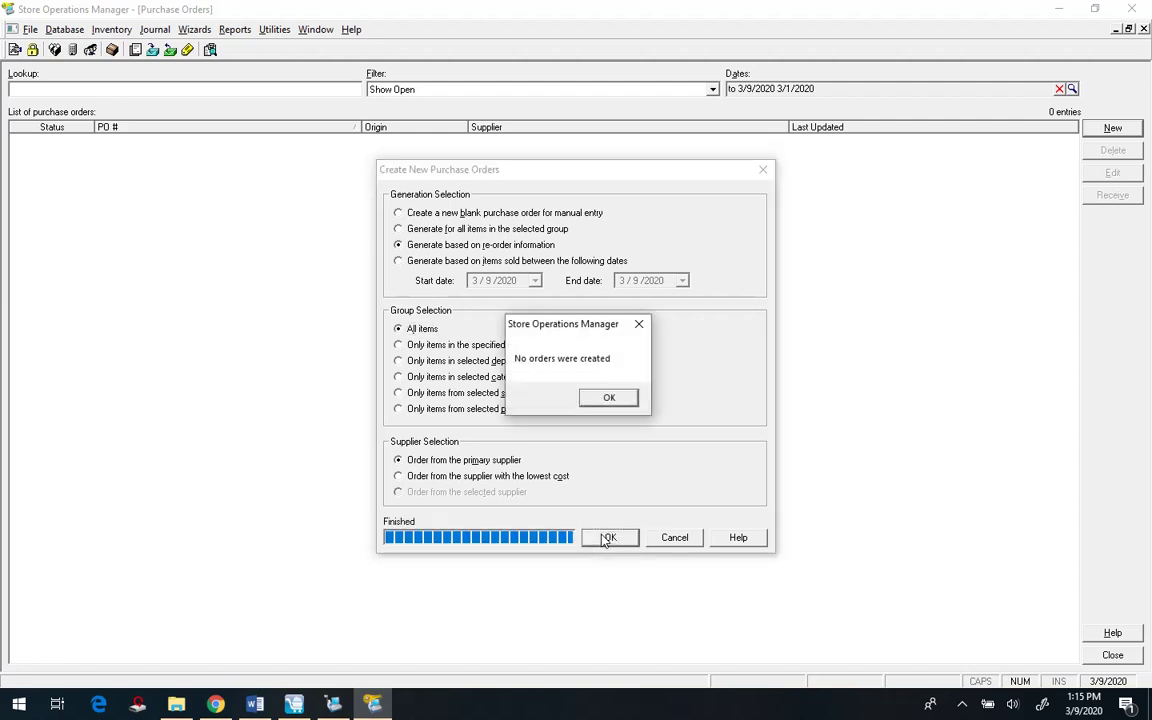
click(607, 398)
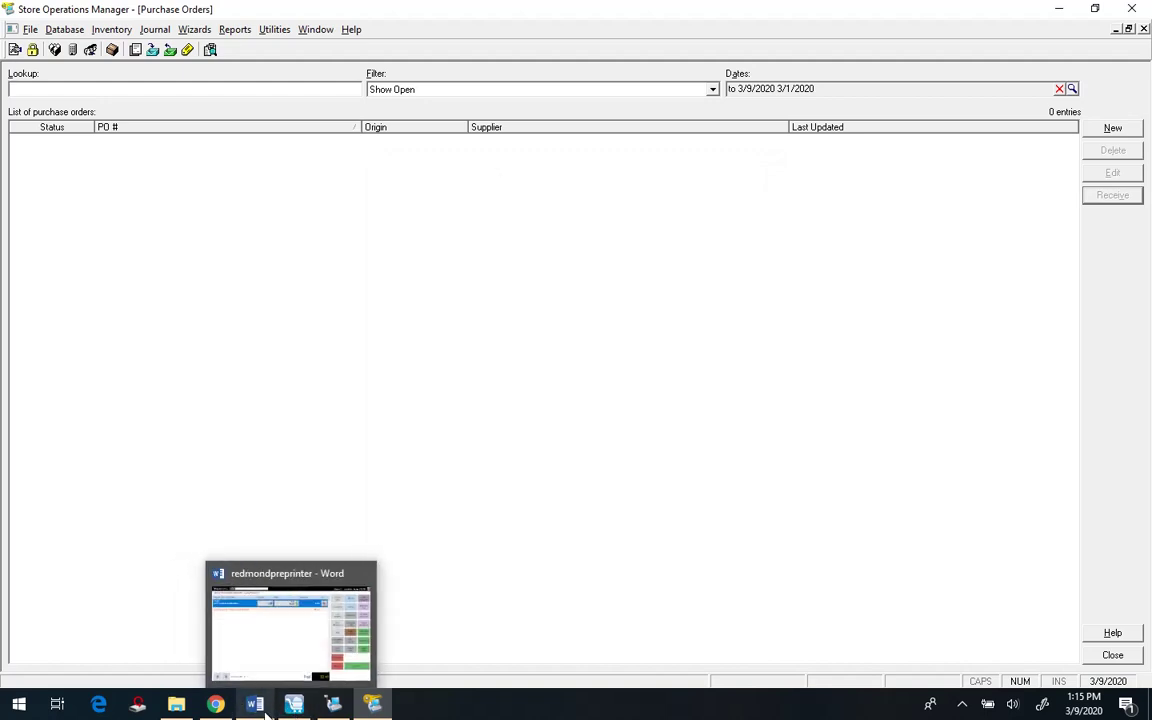
Switch back to Cloud Retailer in Chrome, open Supplier Purchase Planning and start a new supplier purchase plan.
click(218, 707)
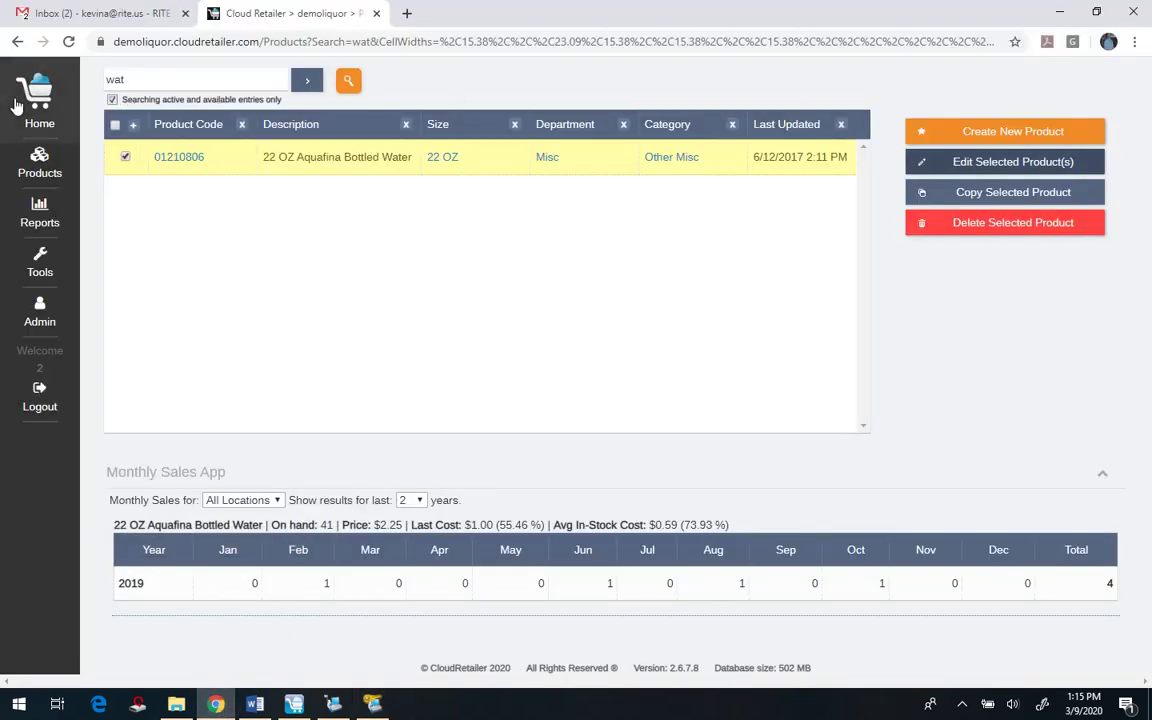
click(40, 264)
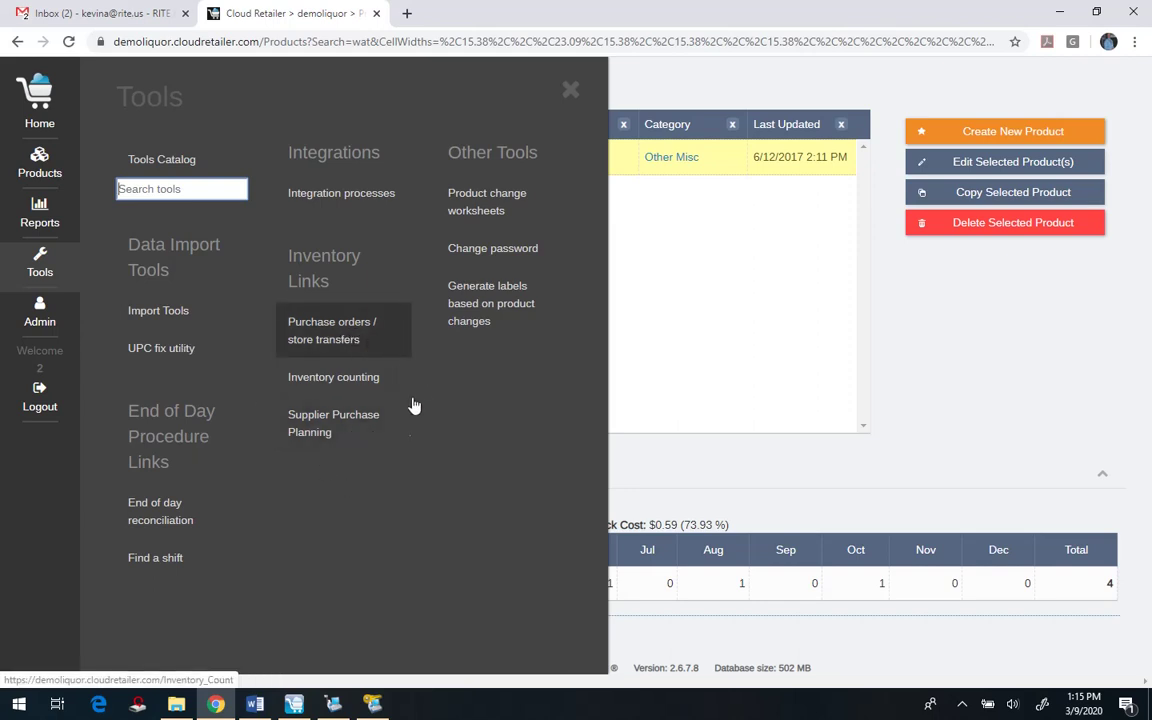
click(318, 430)
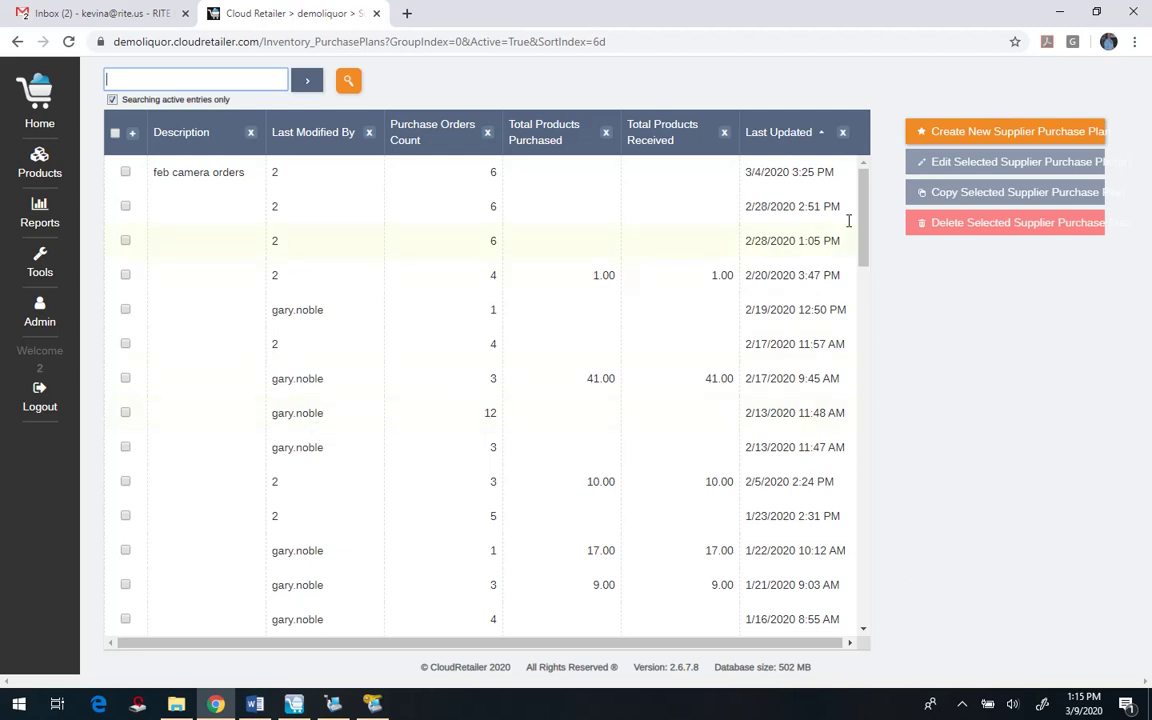
click(1014, 133)
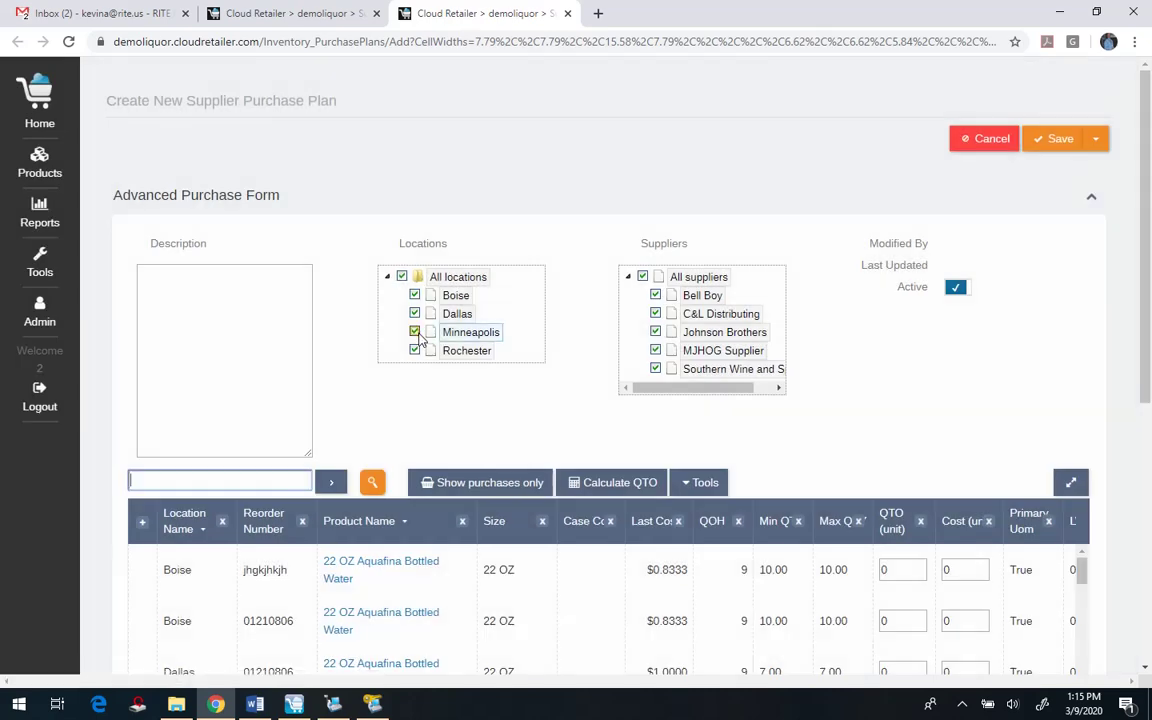
Examine the new purchase plan's locations, suppliers and product rows, and the fields offered by its advanced filtering.
scroll(420, 340, down, 3)
scroll(420, 340, up, 3)
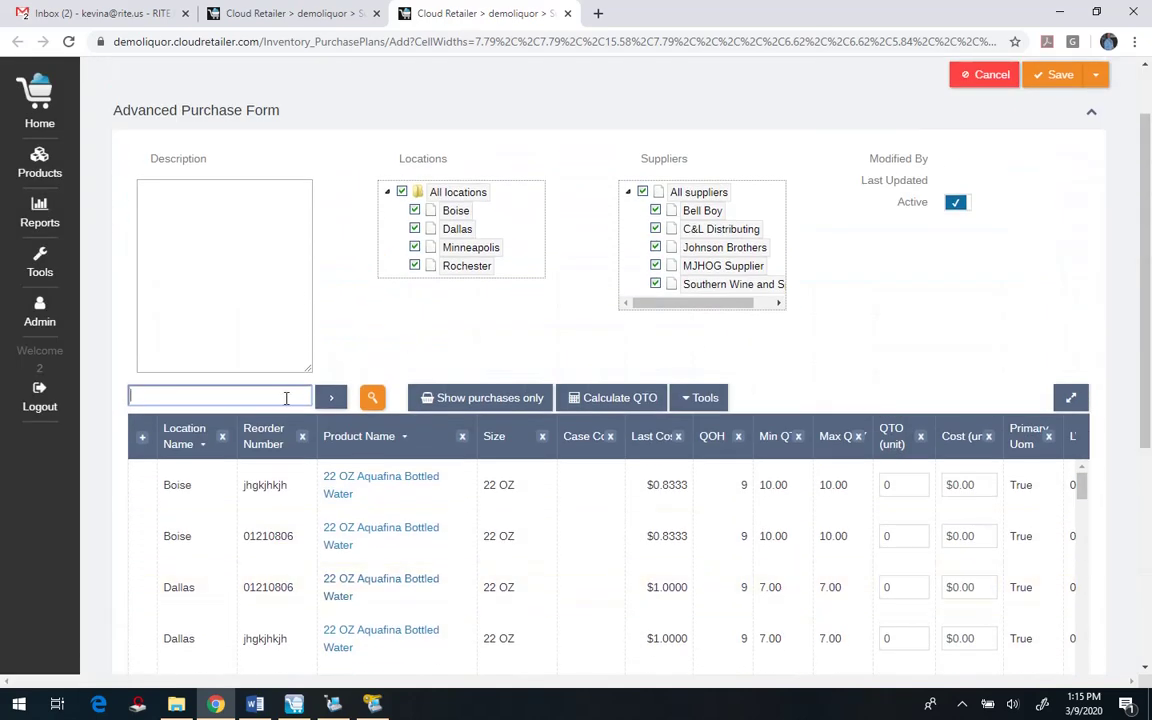
click(294, 396)
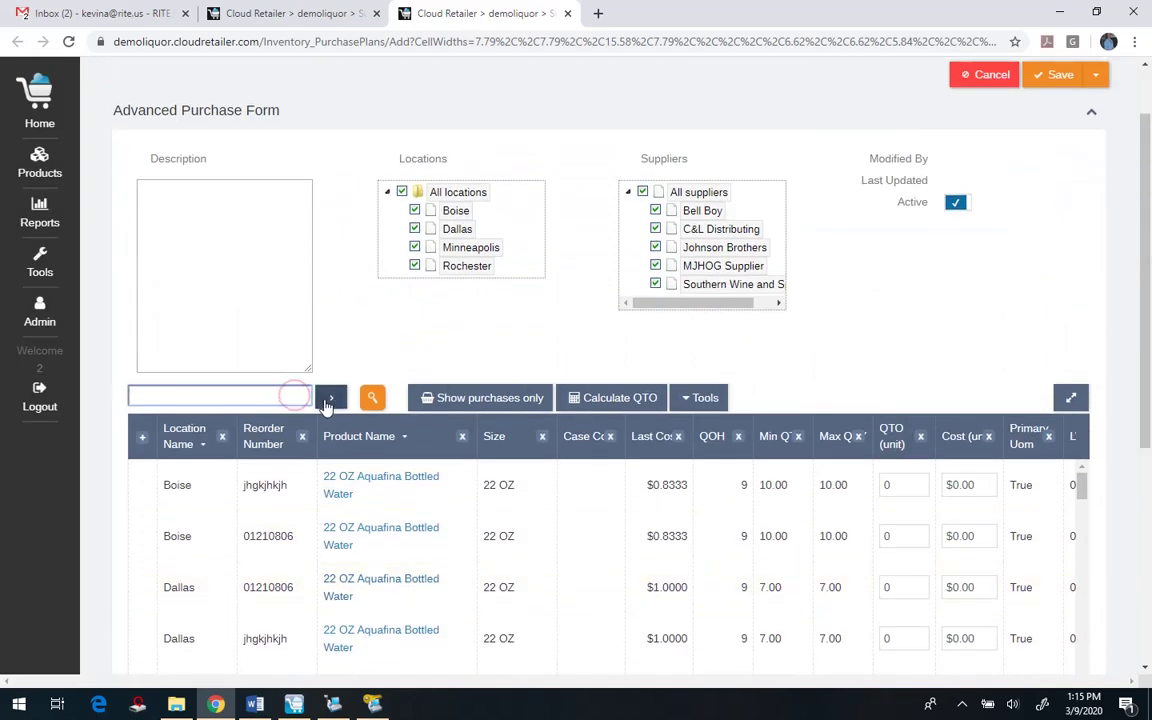
click(328, 400)
click(240, 458)
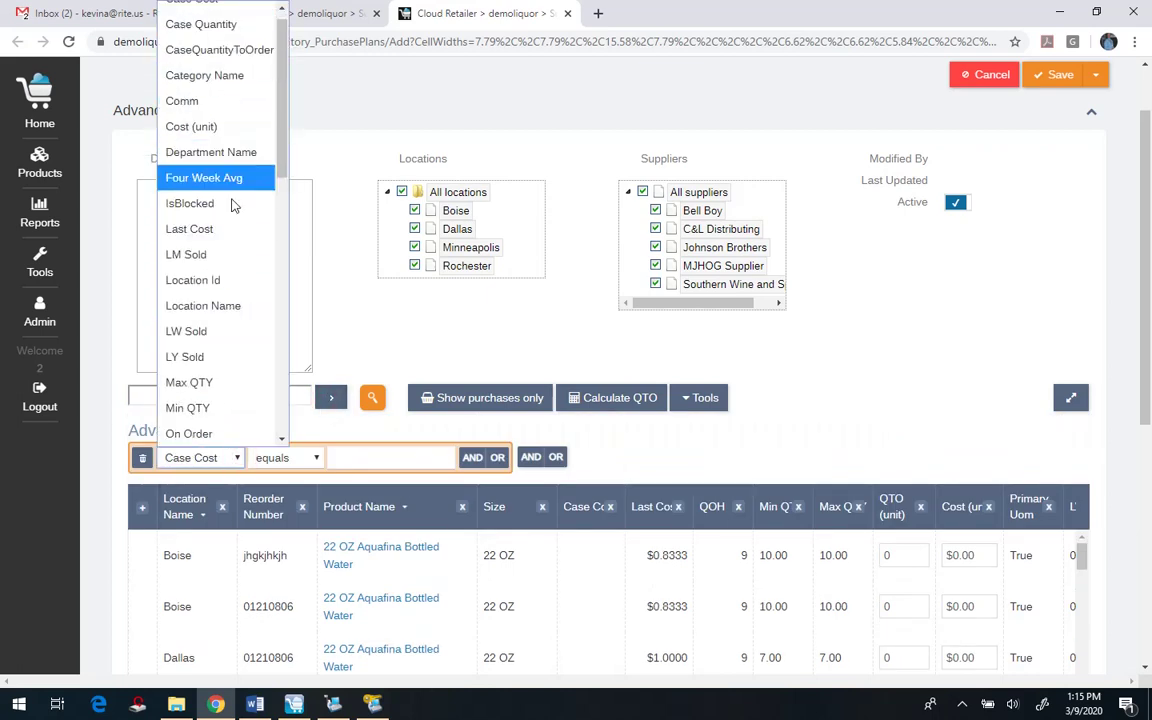
scroll(242, 272, up, 1)
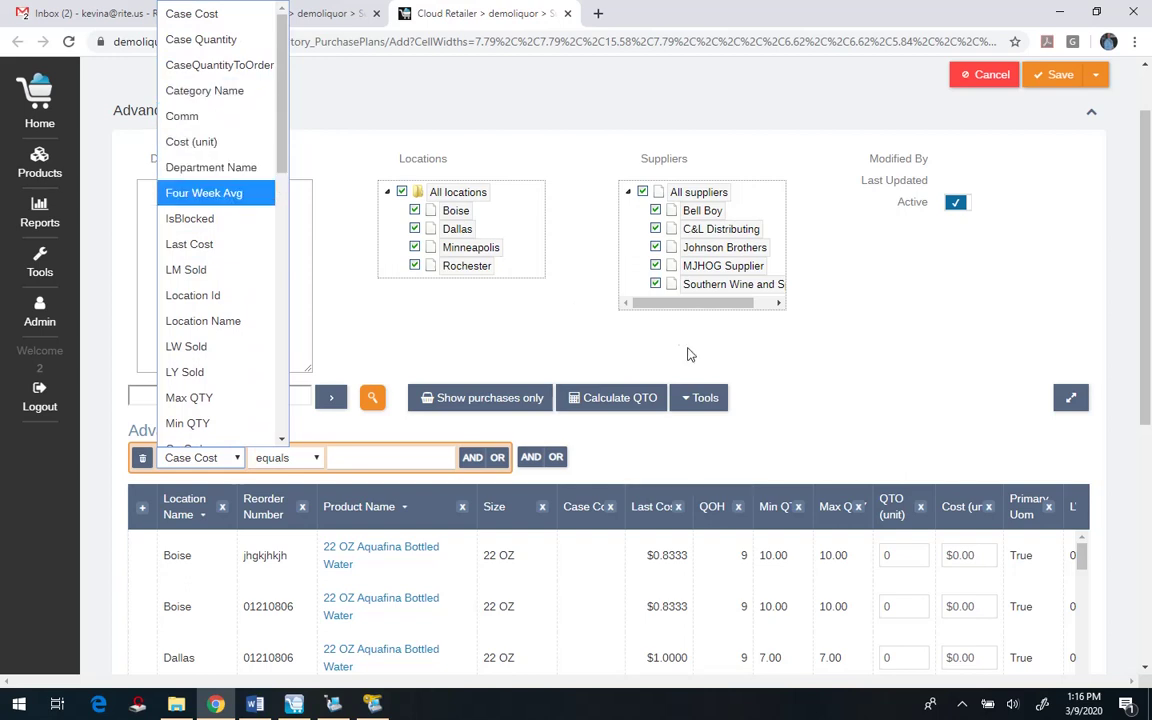
click(795, 409)
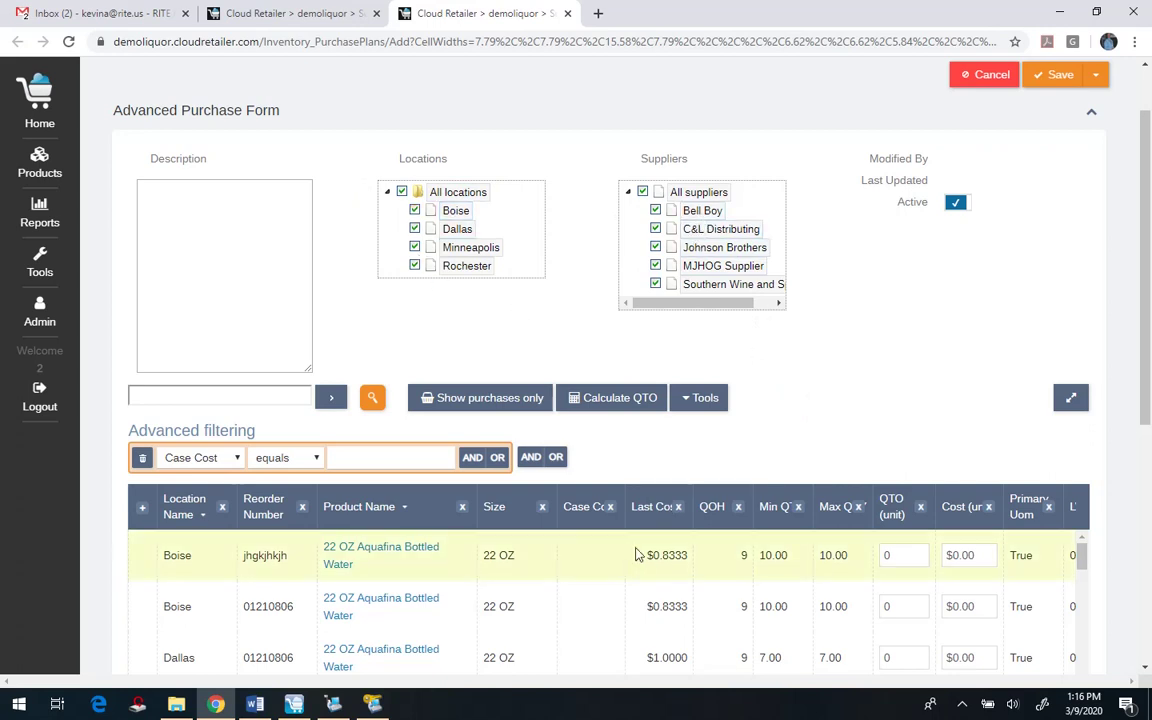
Calculate the quantities to order for the purchase plan based on past sales, with a start date of 11/1/2019.
click(628, 407)
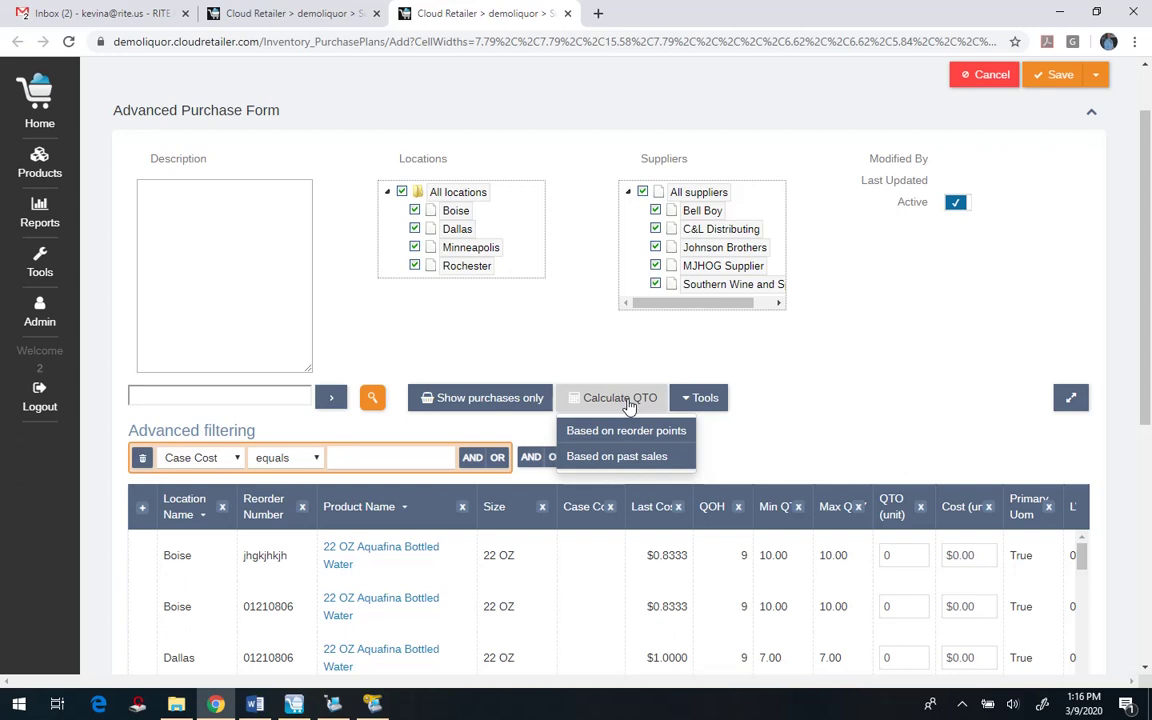
click(620, 457)
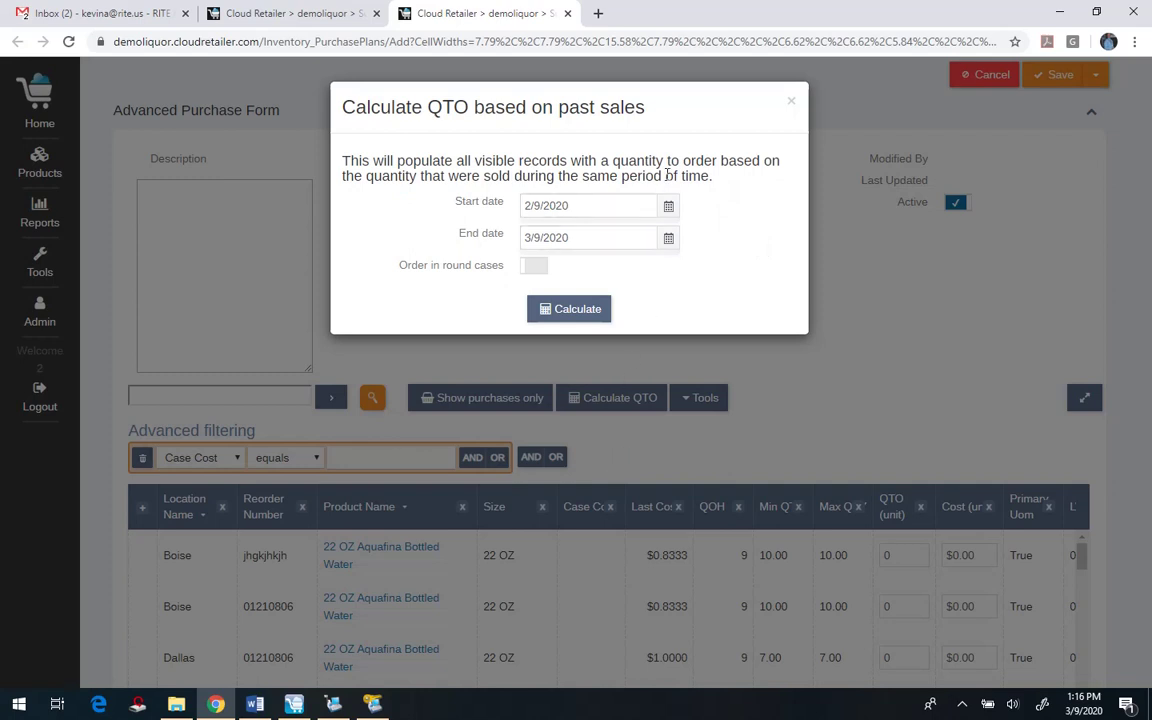
click(668, 210)
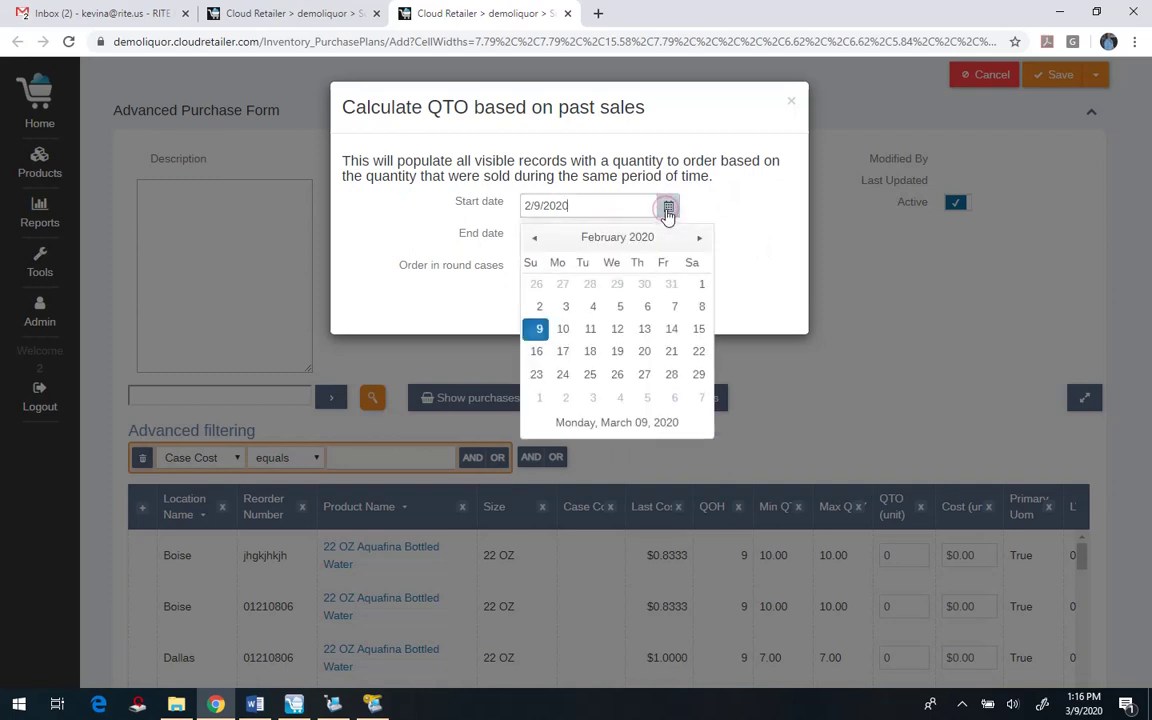
click(534, 238)
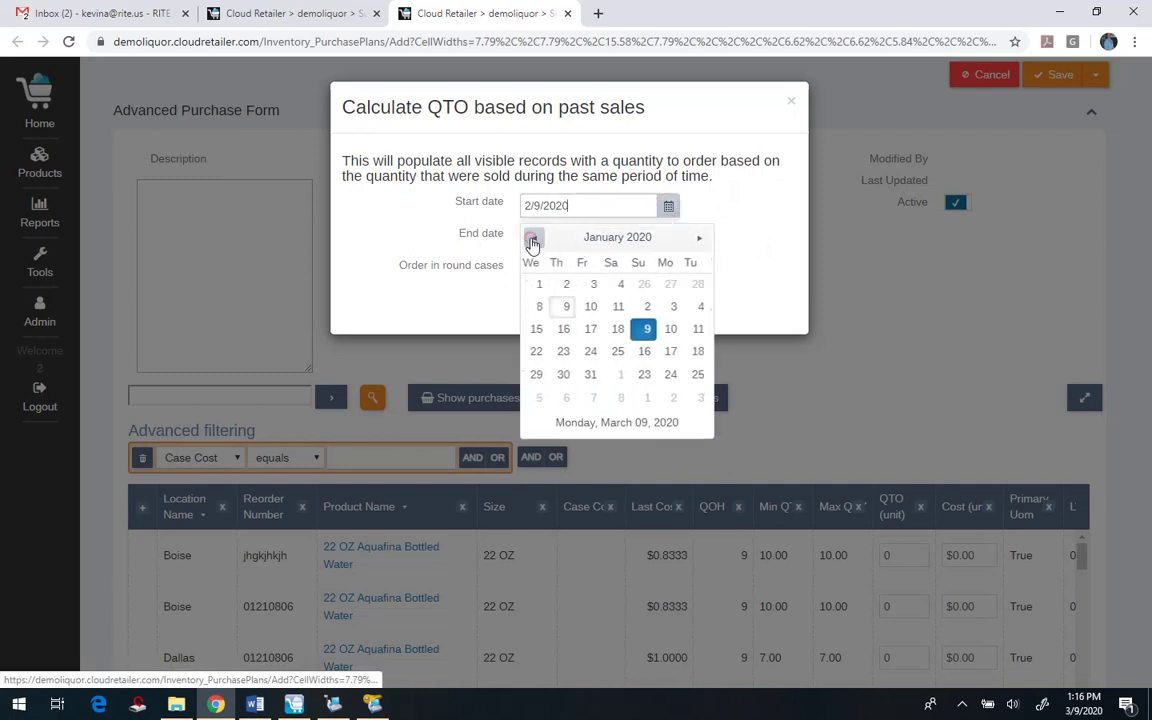
click(534, 238)
click(534, 238)
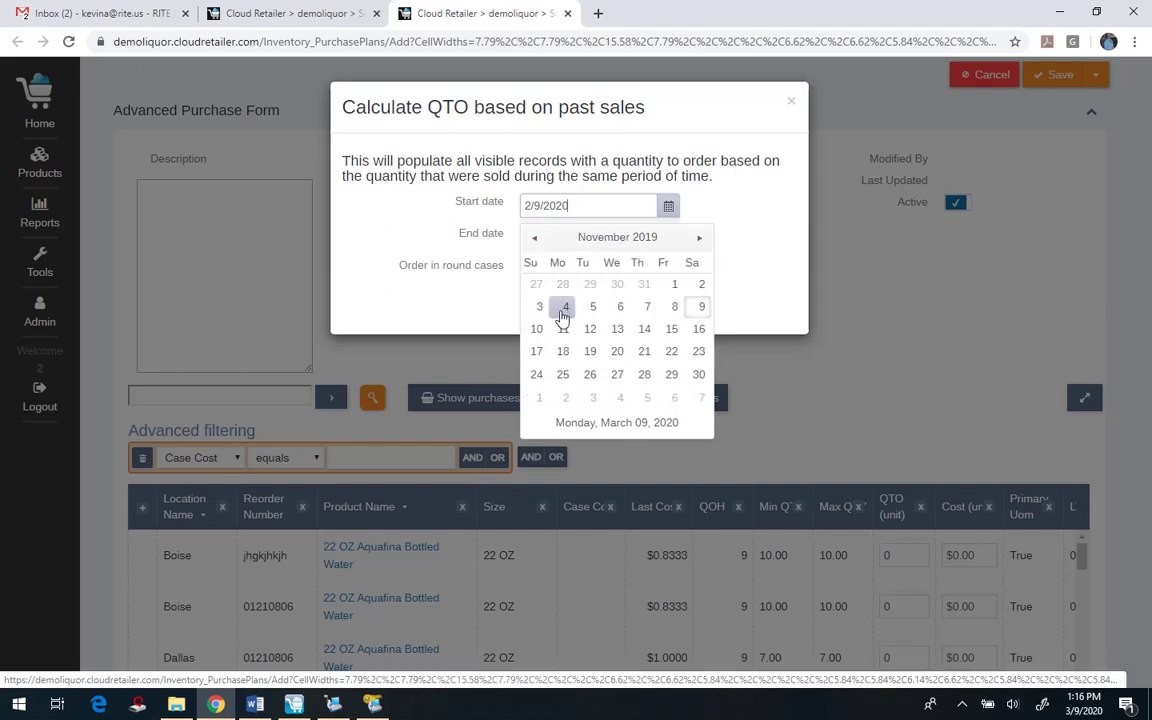
click(677, 286)
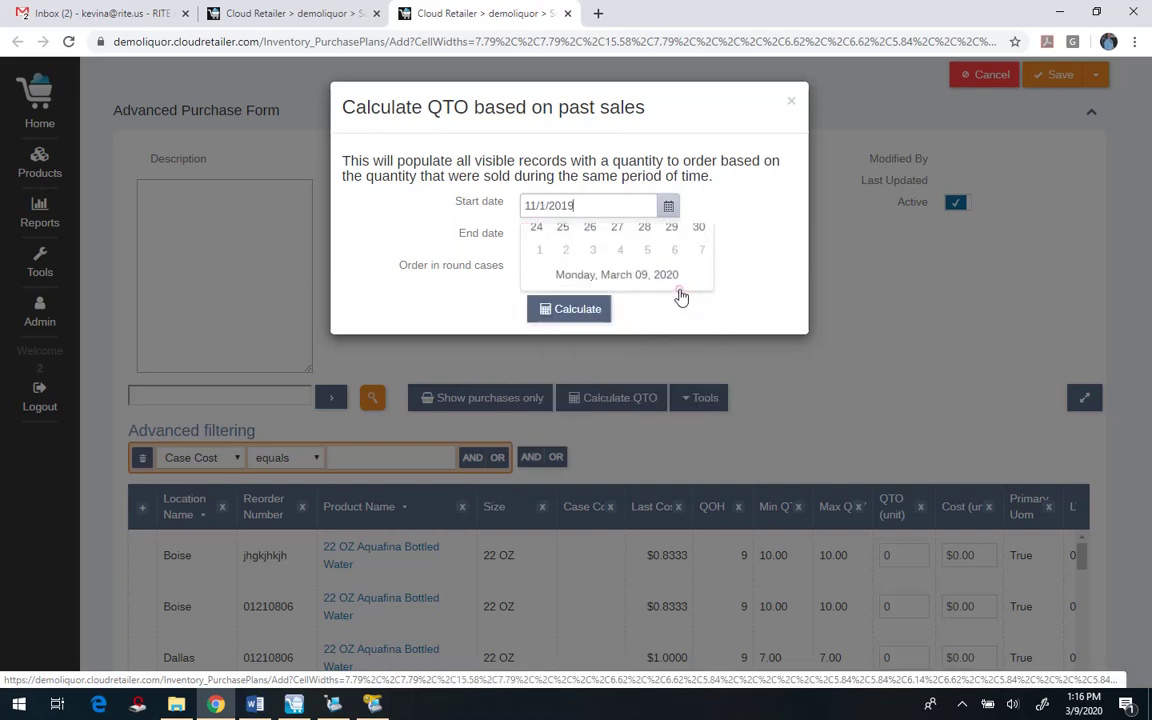
click(567, 312)
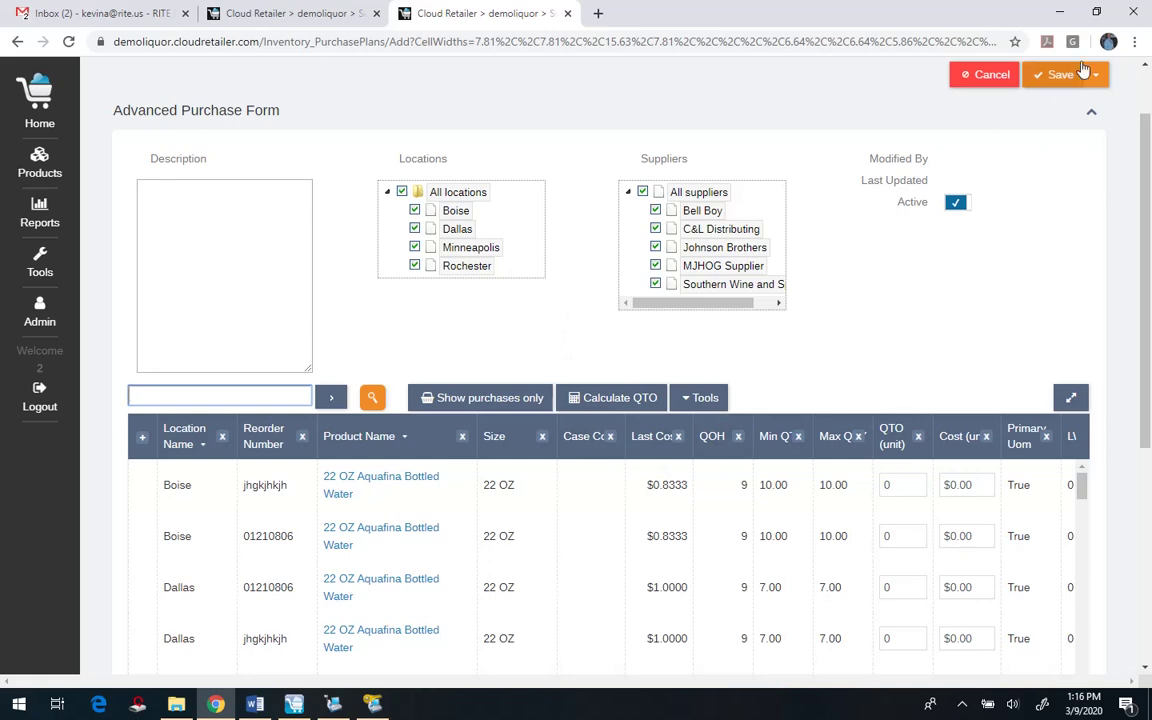
Save the supplier purchase plan and open the purchase orders and store transfers list.
click(1049, 84)
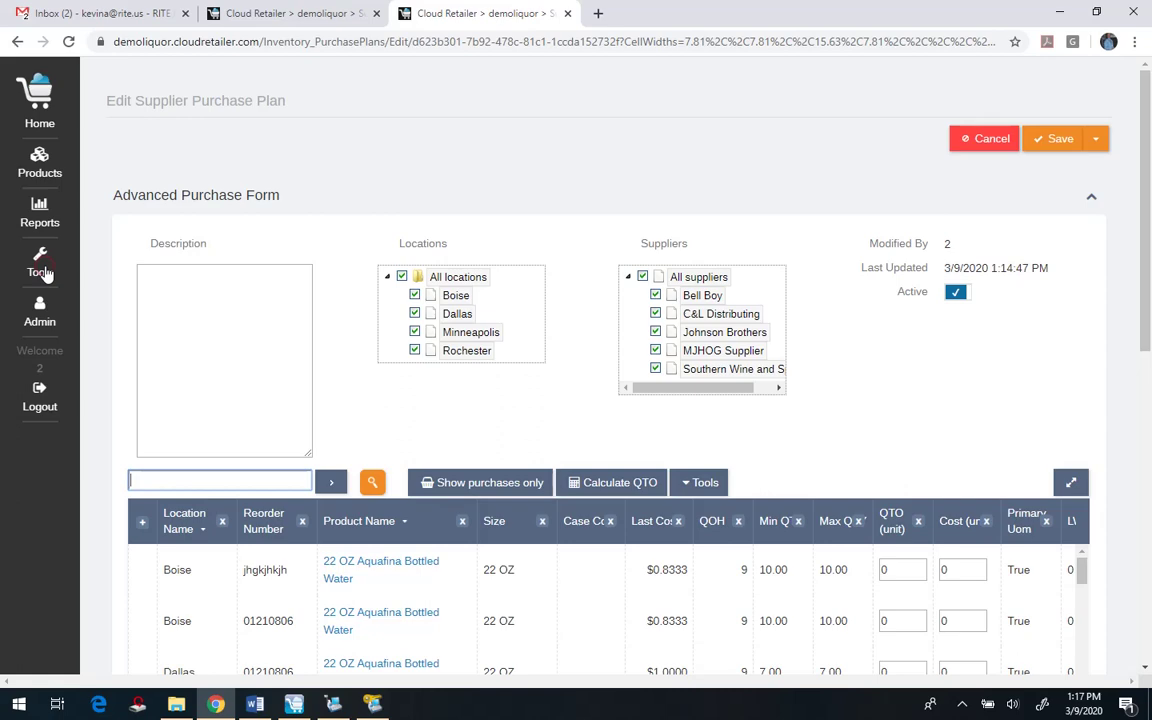
click(44, 273)
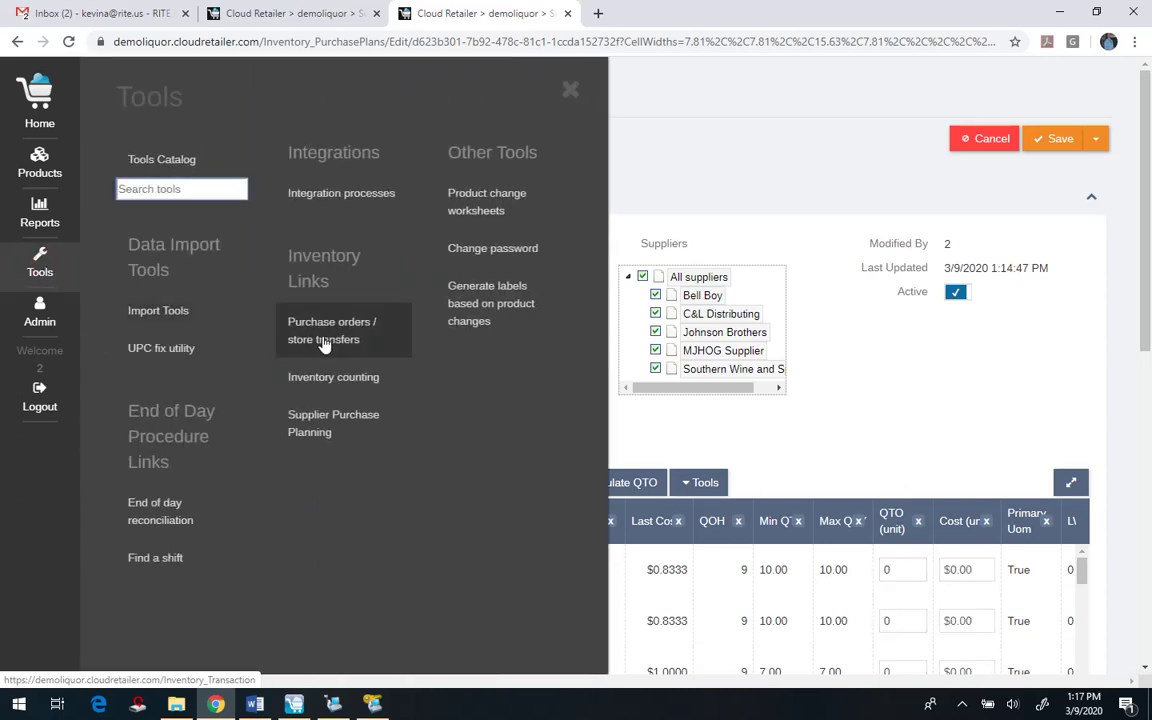
click(324, 334)
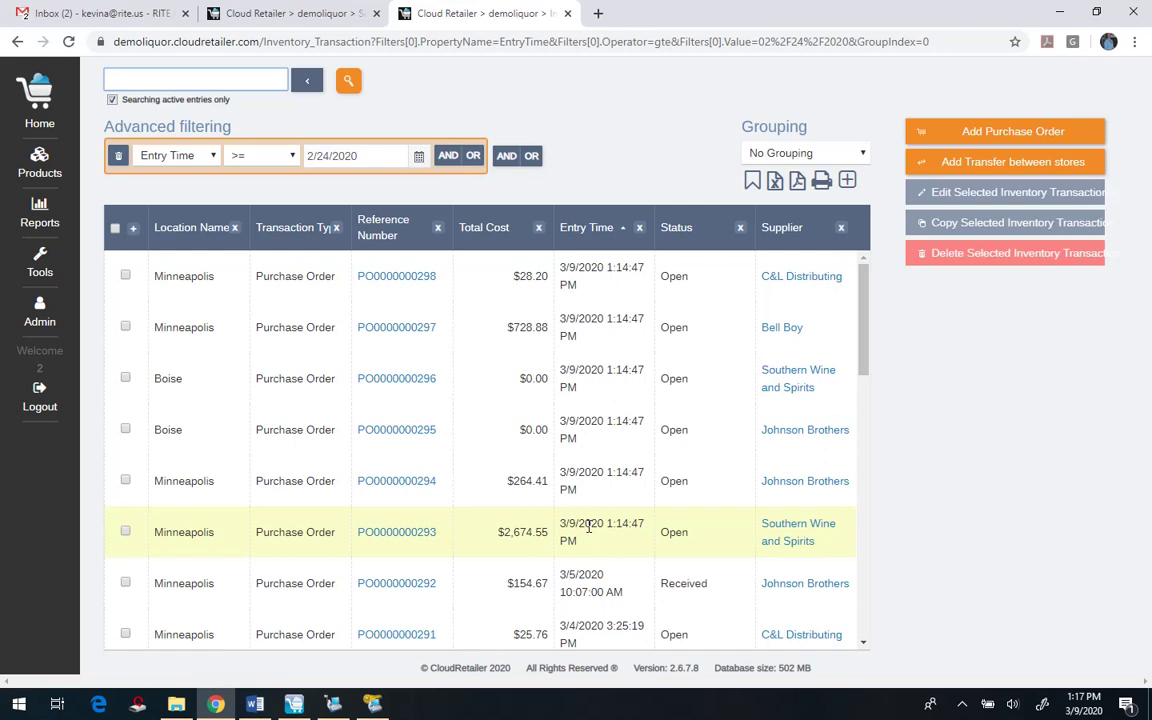
Open the Minneapolis purchase order for C&L Distributing, try a Bud Light Keg quantity of 1, and close it without saving.
click(388, 278)
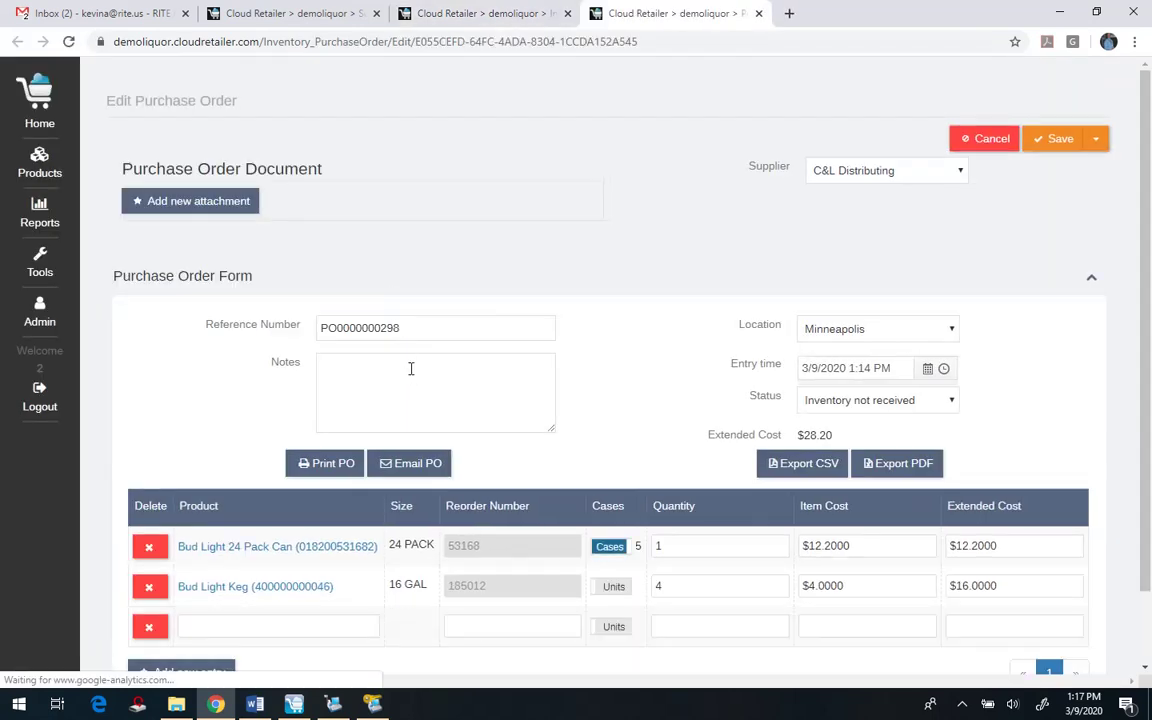
scroll(625, 368, down, 1)
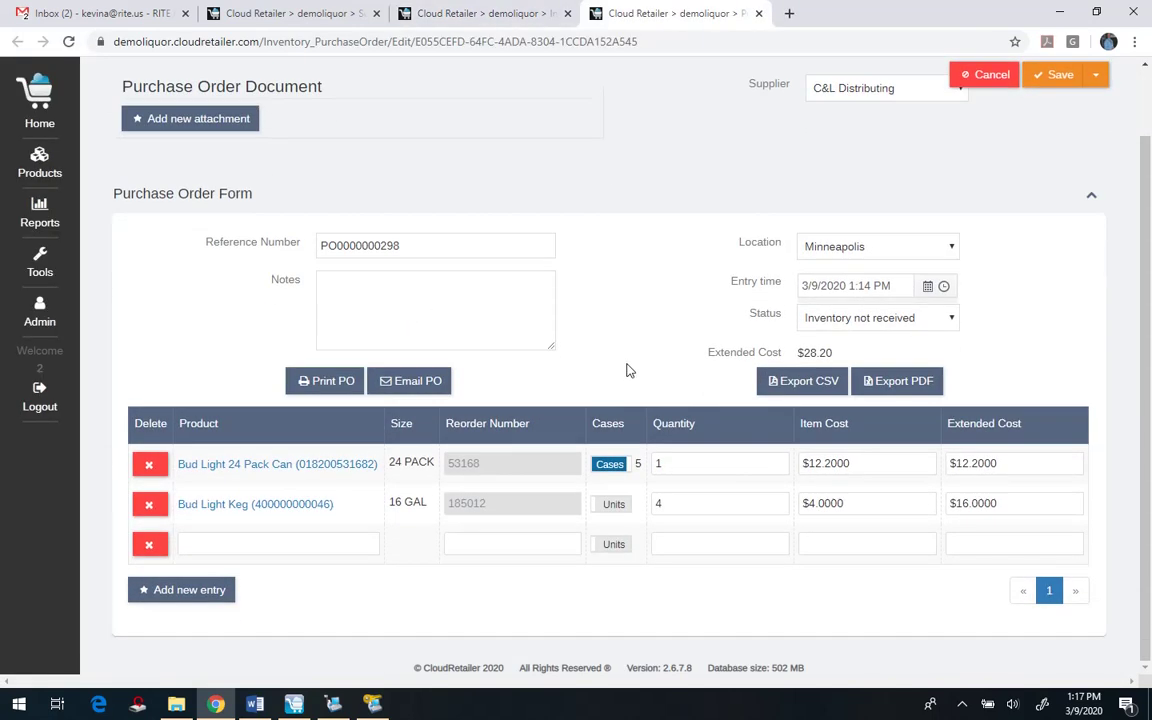
click(680, 518)
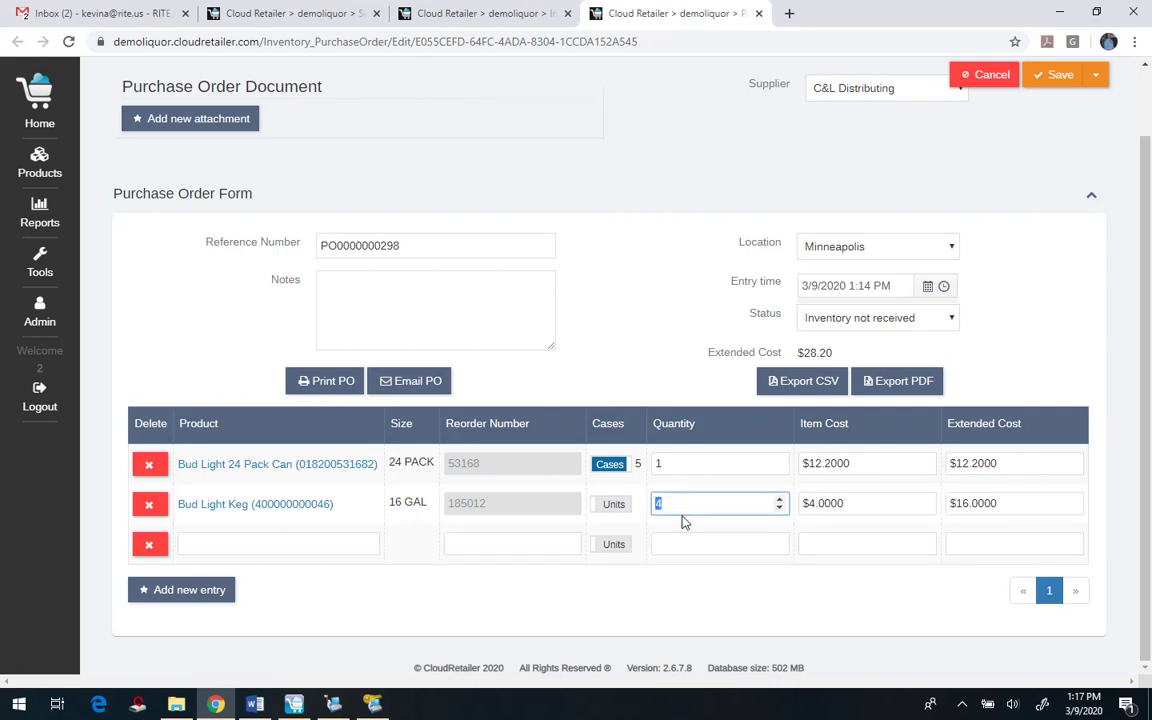
text(1)
key(Tab)
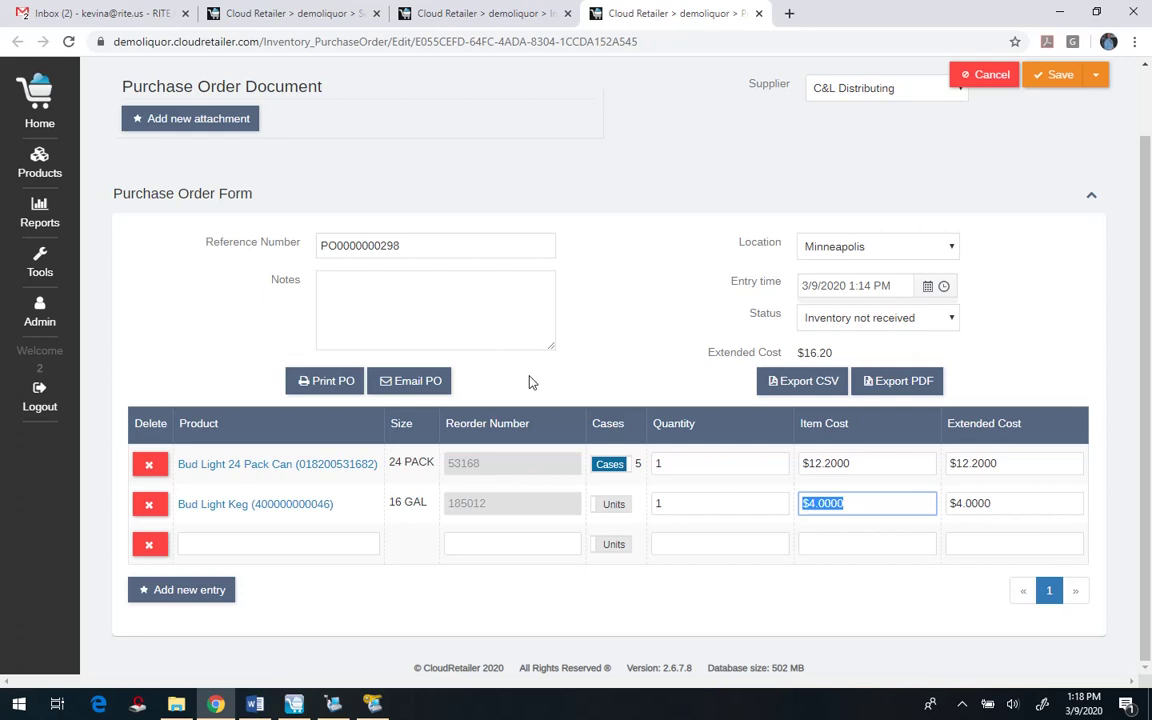
click(759, 14)
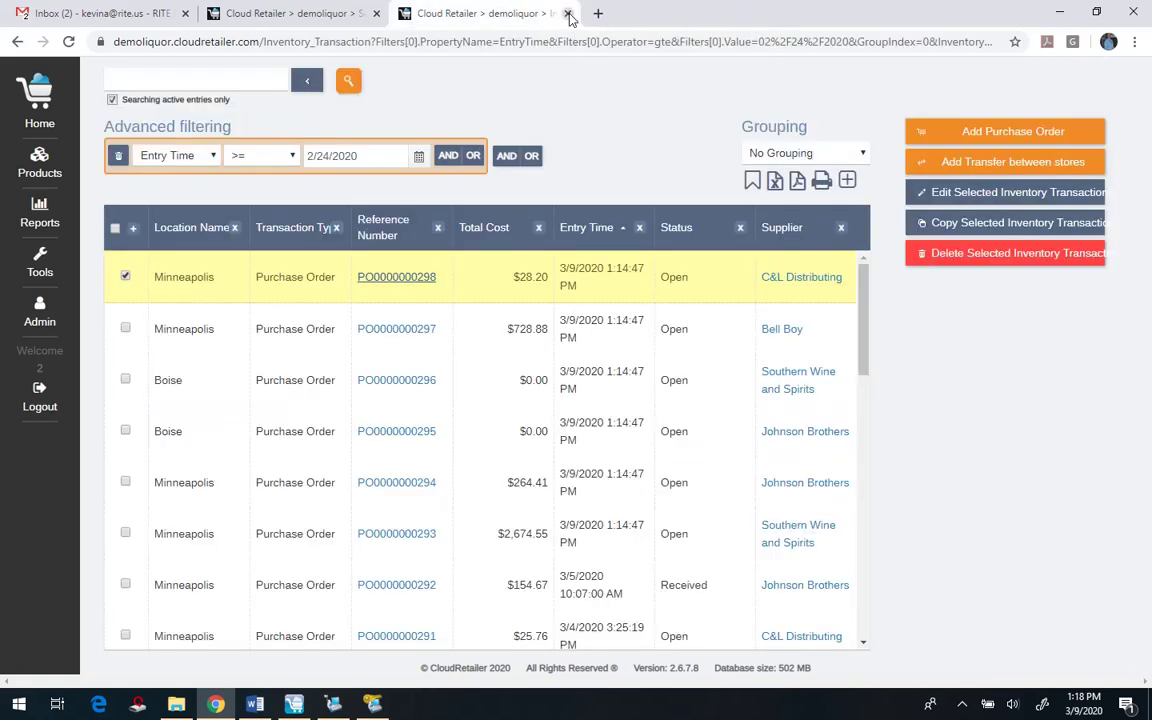
click(567, 13)
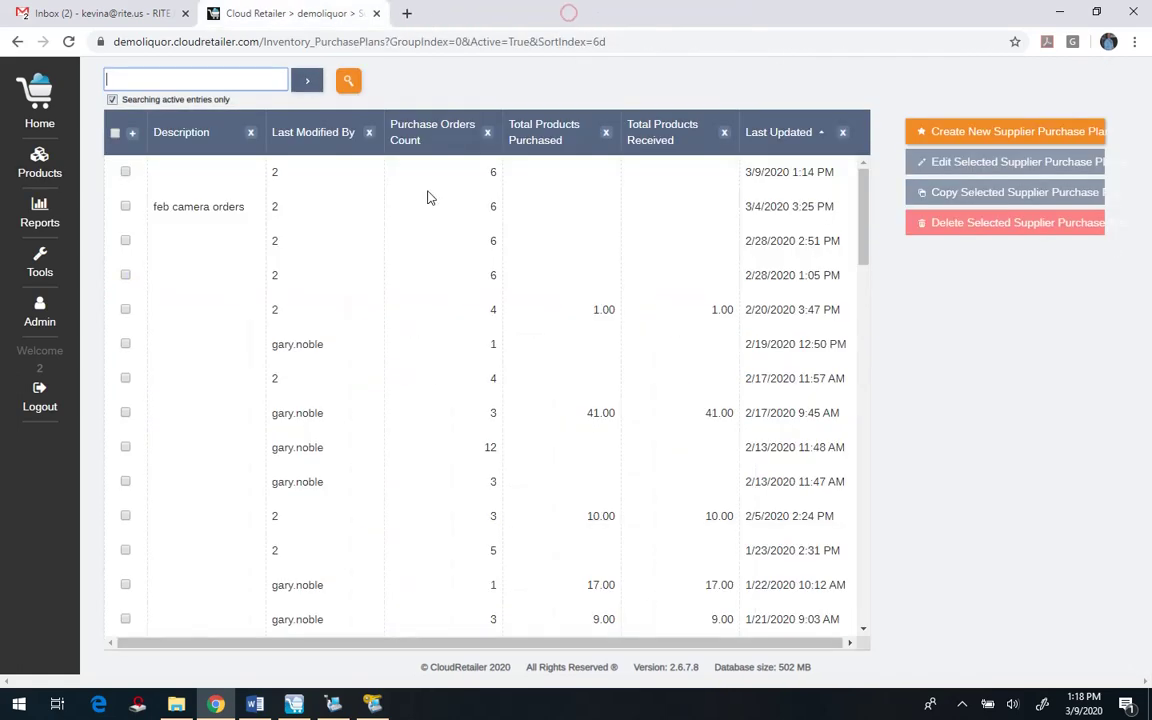
Switch to Cloud Retailer POS to view the sale screen, and return to Chrome to view Cloud Retailer's admin options.
click(295, 706)
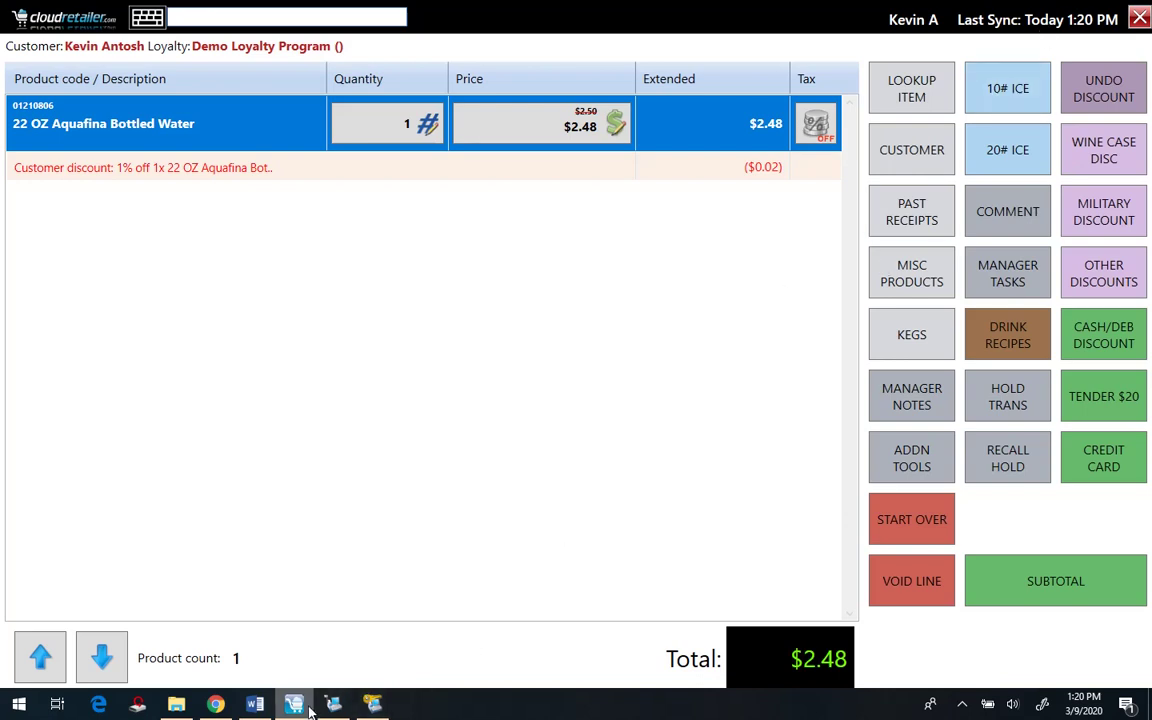
mouse_move(336, 710)
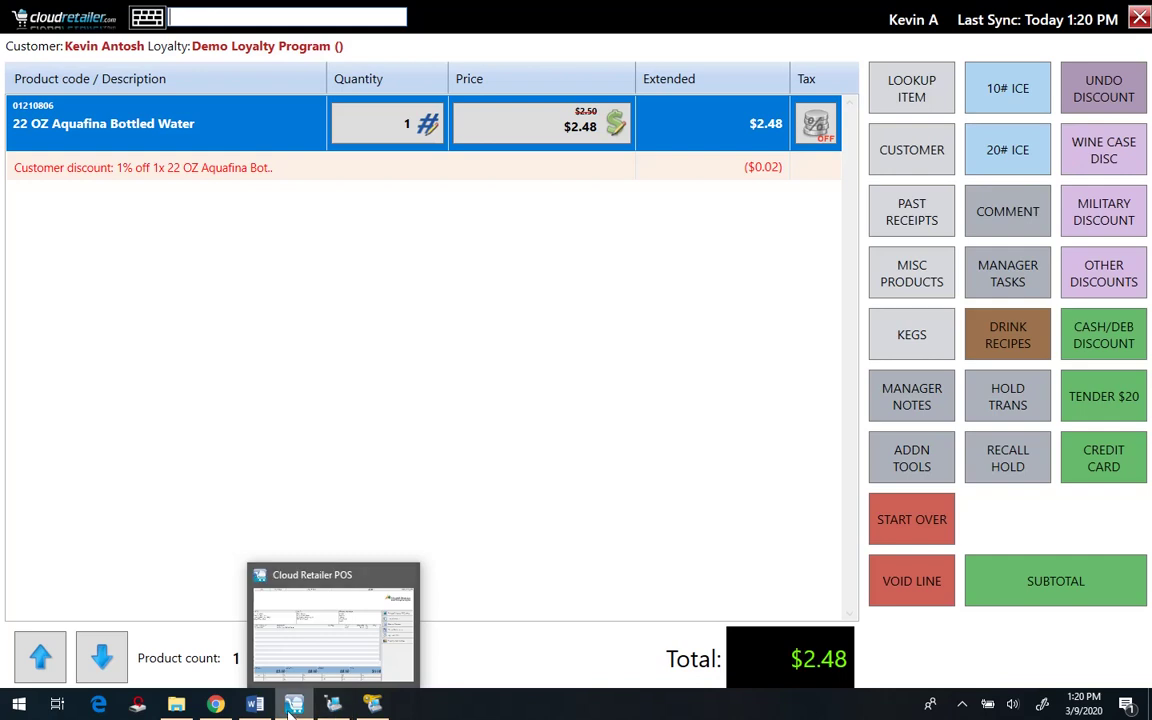
click(216, 706)
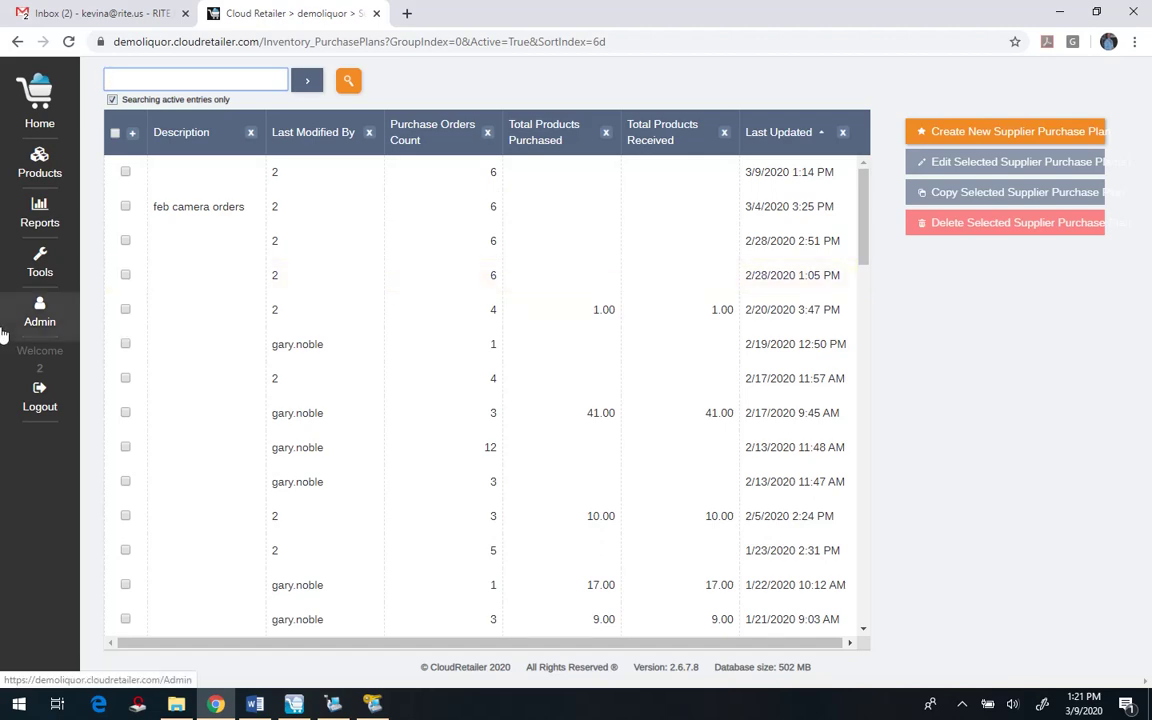
click(35, 318)
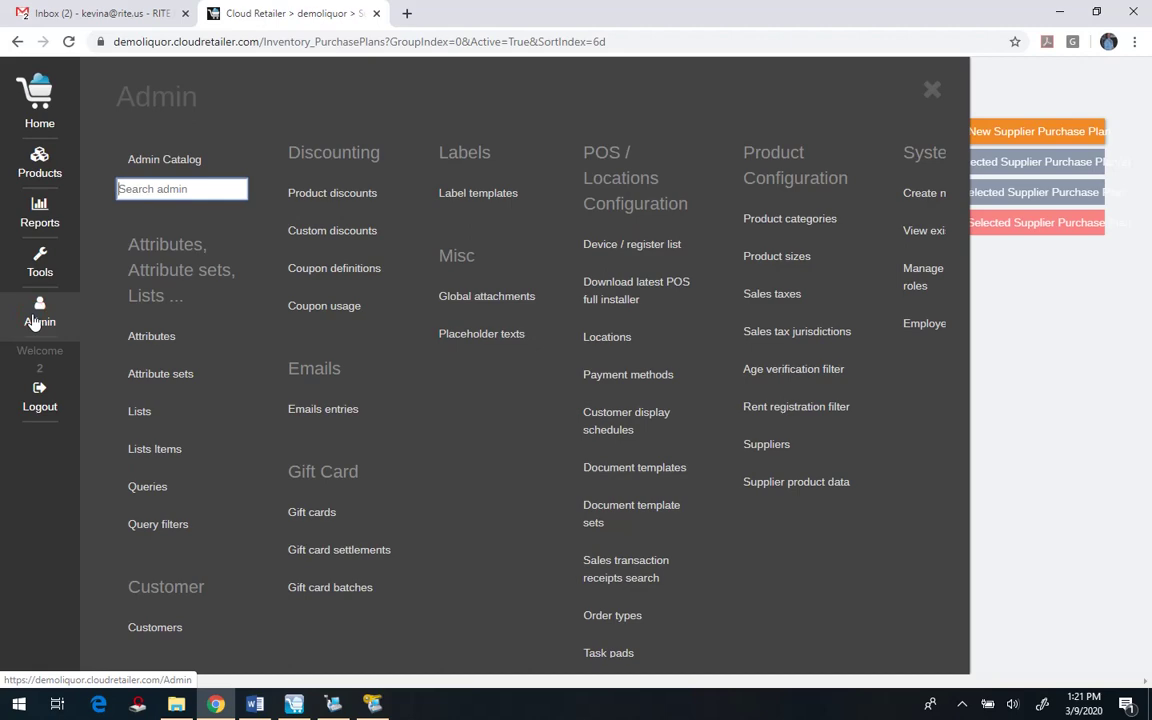
Switch to Store Operations Manager and close its purchase orders list, Detailed Sales Report and items list.
key(alt+Tab)
key(alt+Tab)
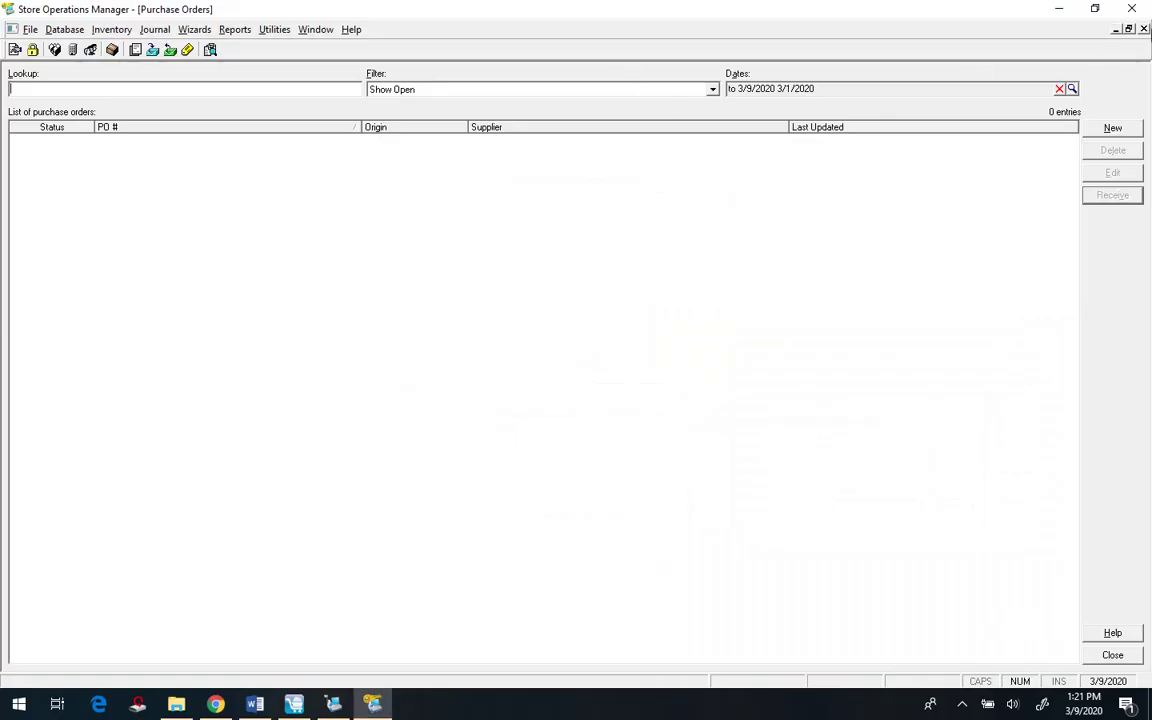
click(1145, 30)
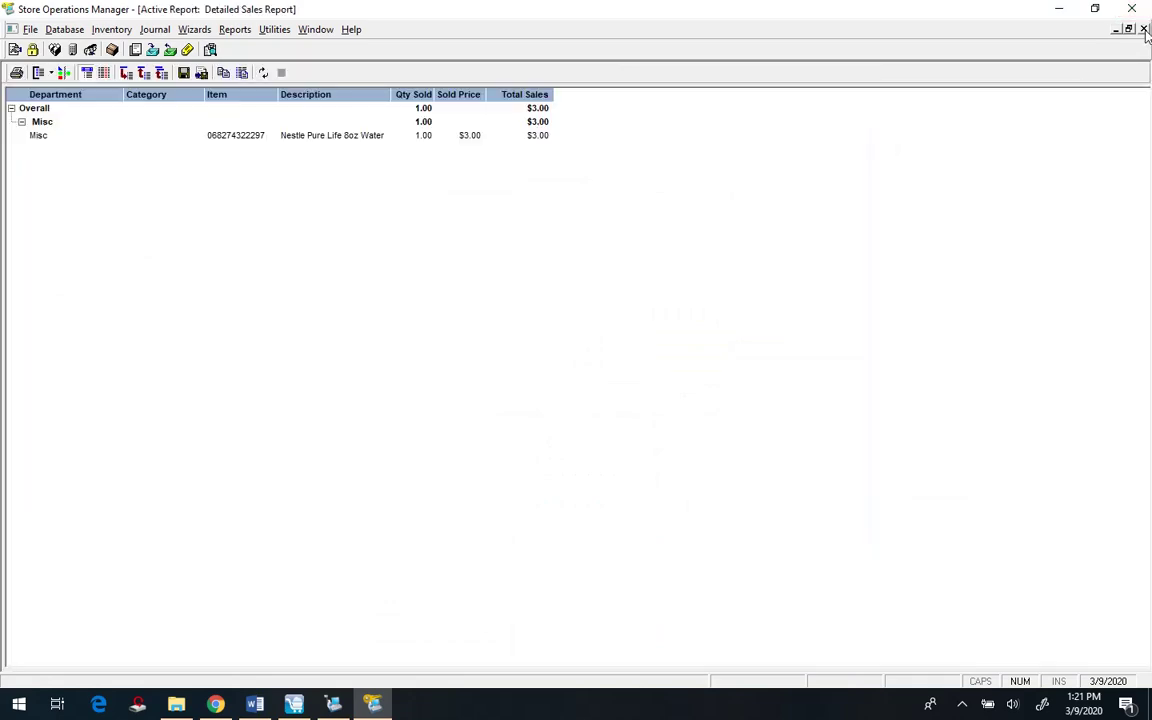
click(1145, 30)
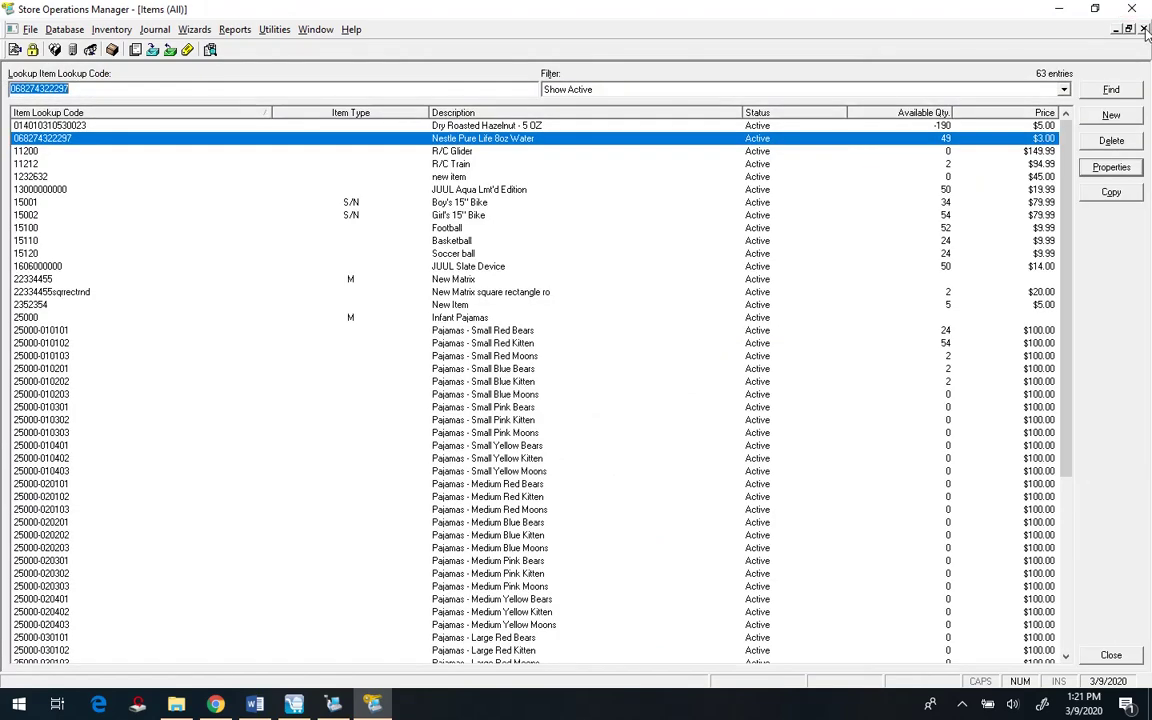
click(1145, 30)
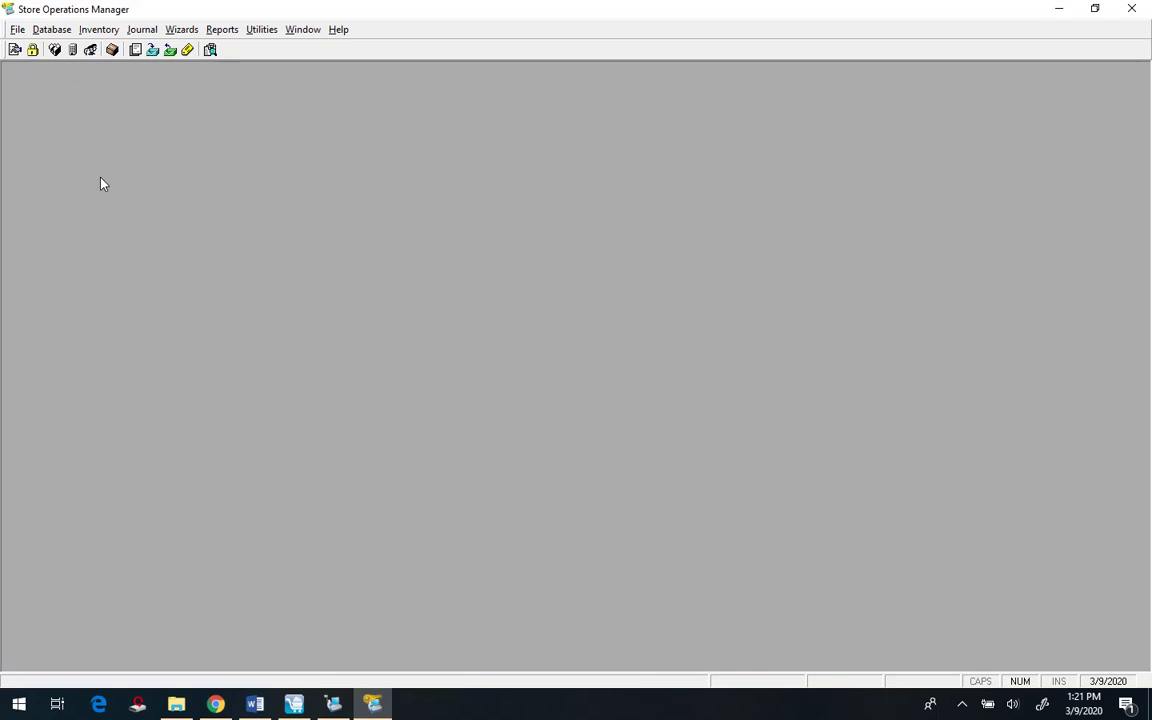
Open the store configuration and examine its store details, ordering terms and inventory cost settings.
click(17, 30)
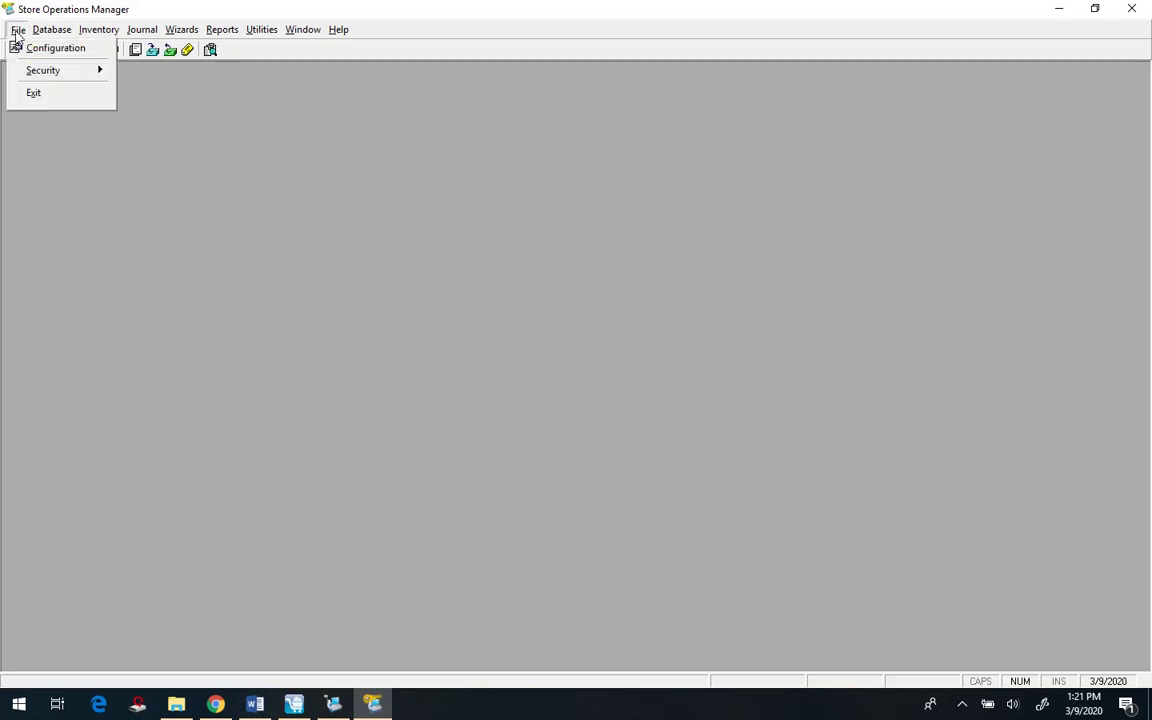
click(32, 48)
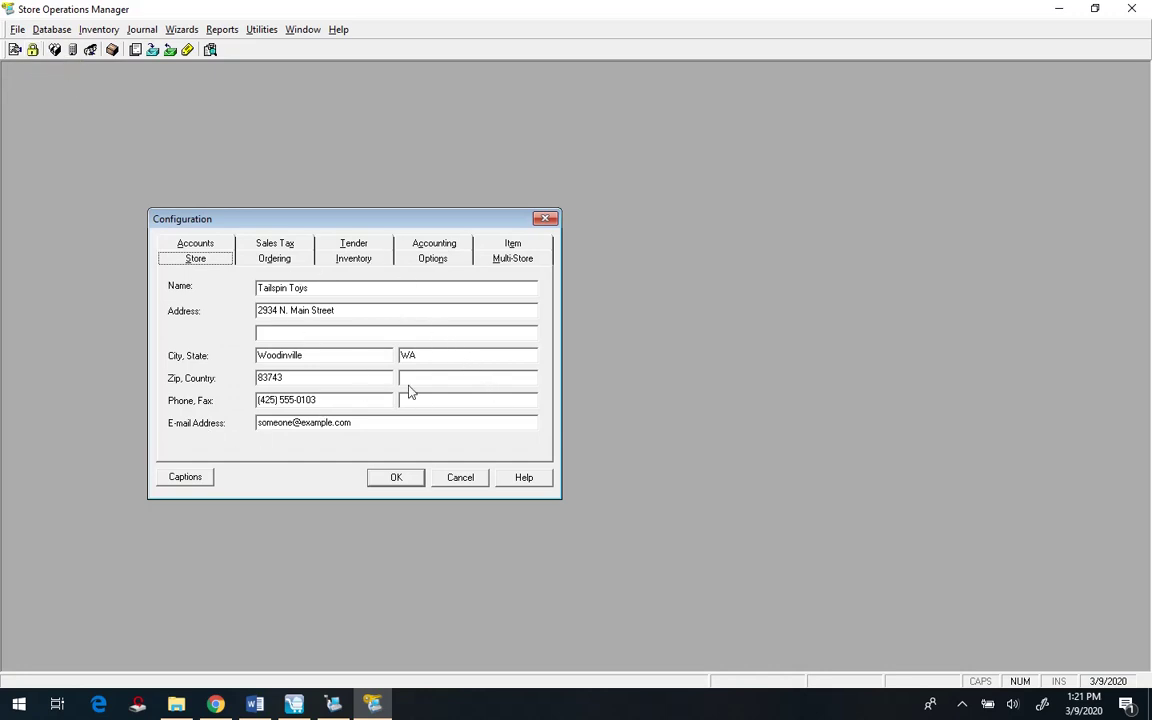
click(326, 291)
click(272, 260)
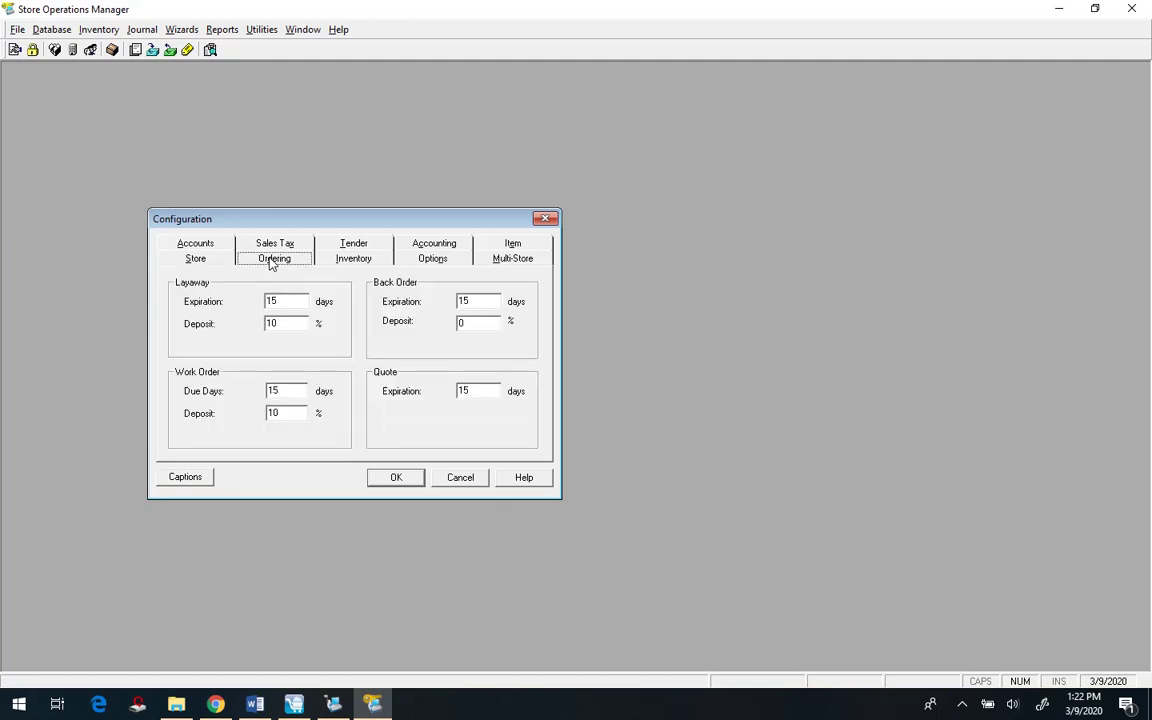
click(352, 259)
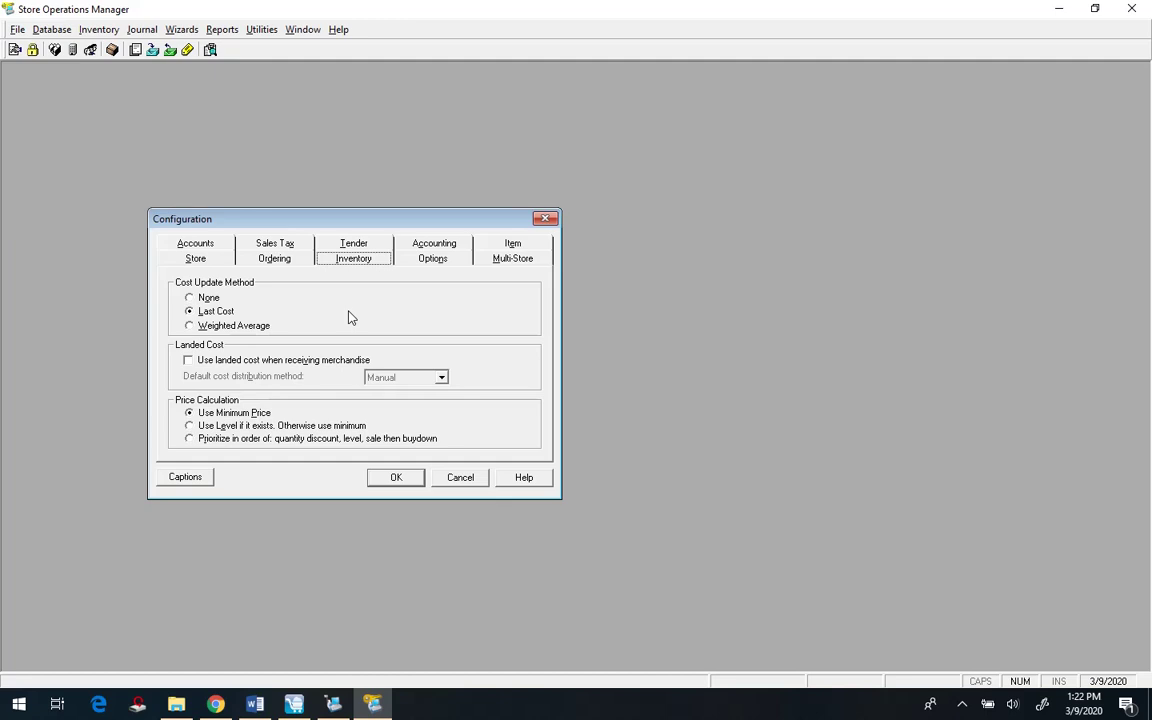
Examine the customer, general and item options in the configuration, and close it without changes.
click(430, 262)
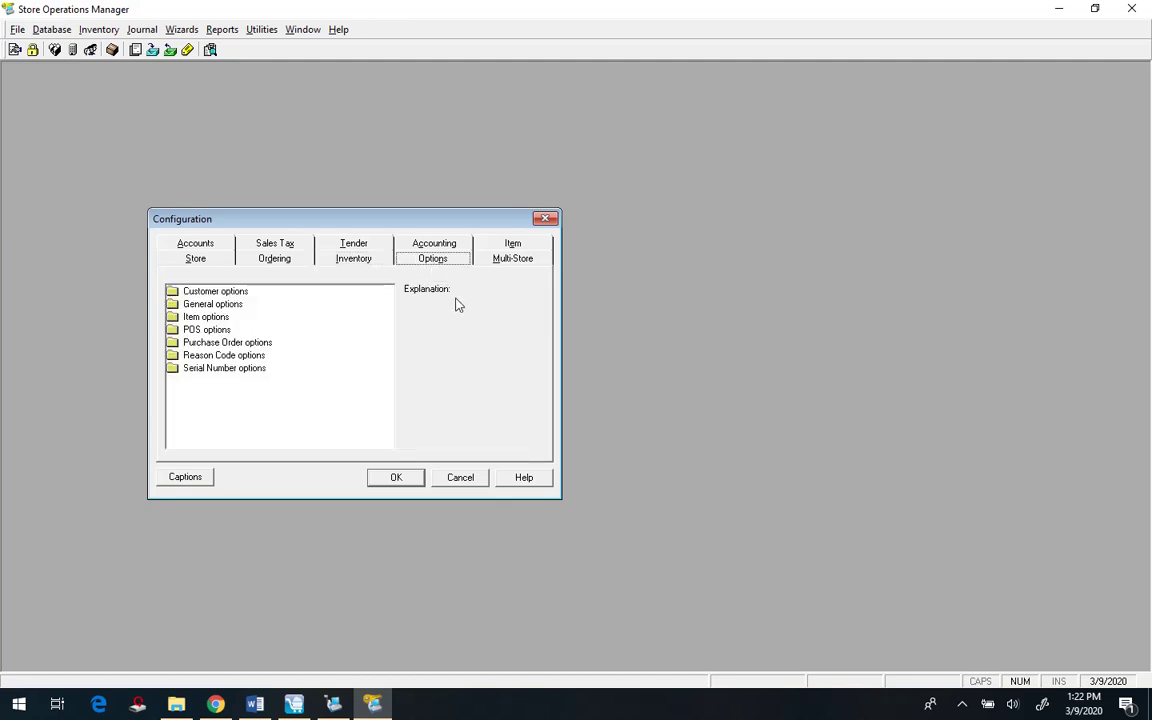
double_click(180, 292)
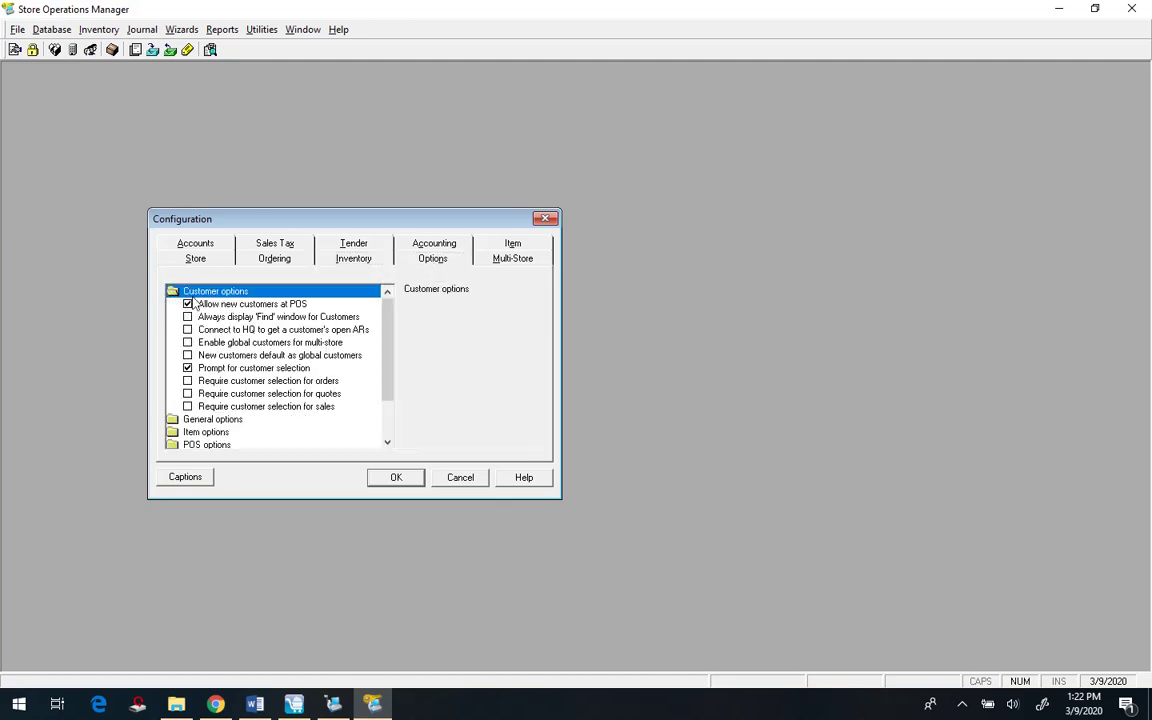
scroll(246, 316, down, 1)
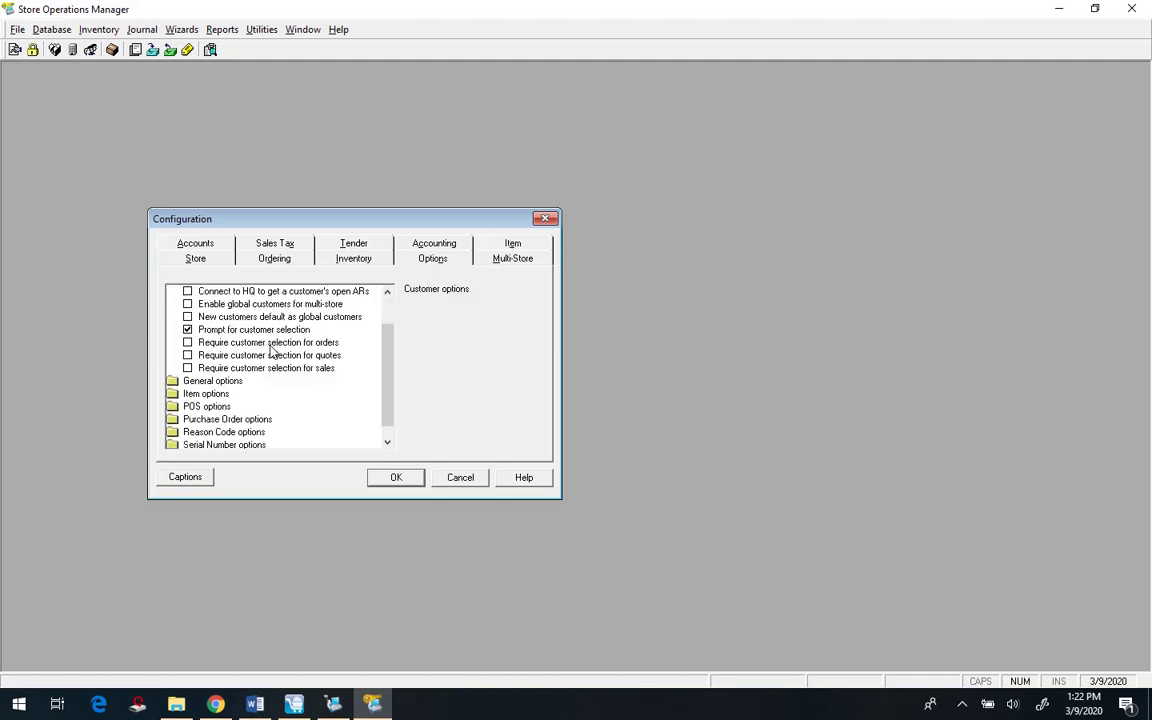
double_click(174, 378)
scroll(168, 385, down, 2)
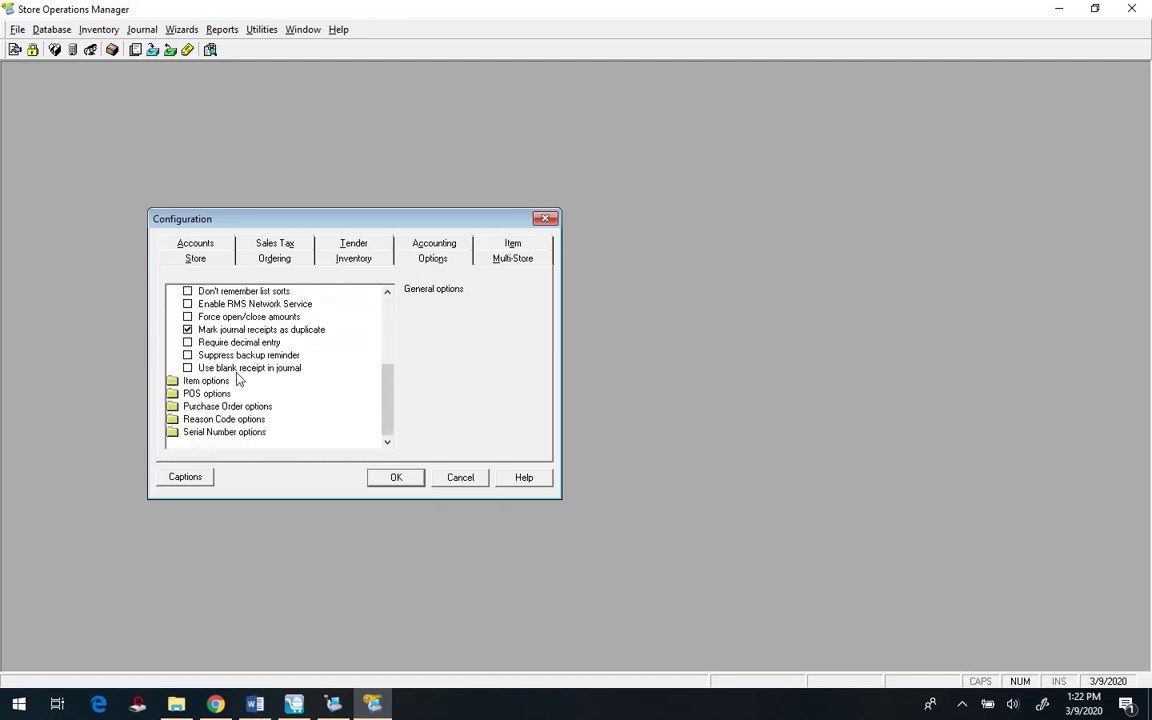
double_click(180, 381)
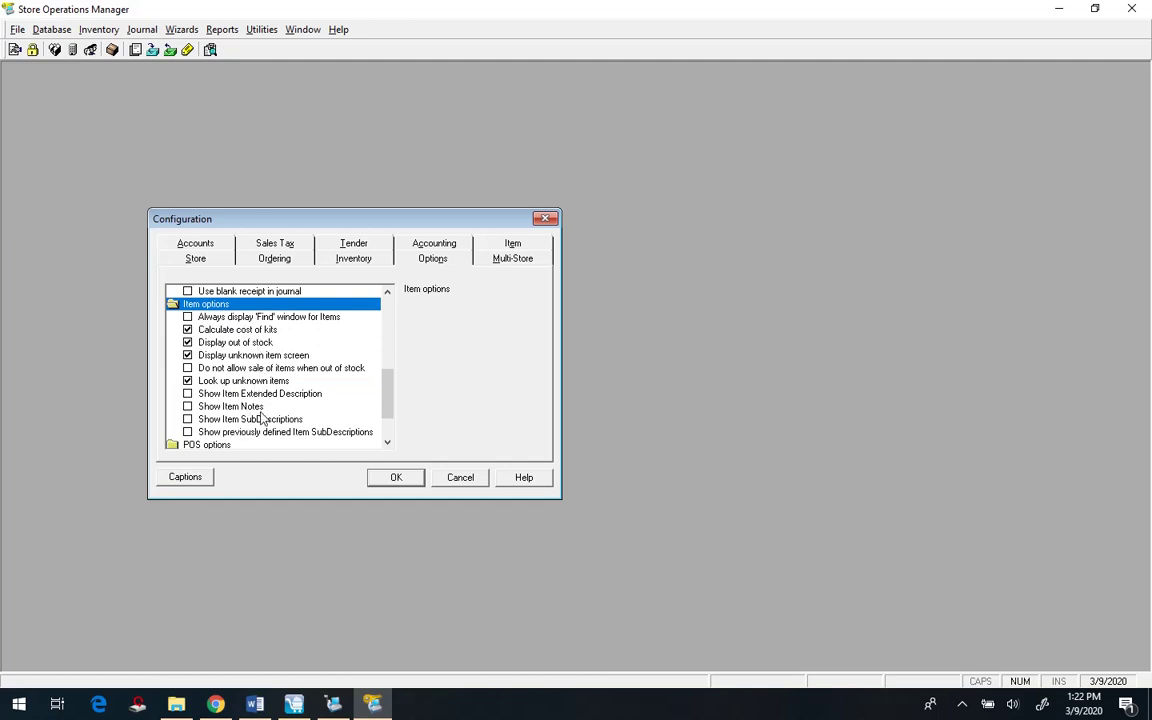
scroll(262, 418, down, 2)
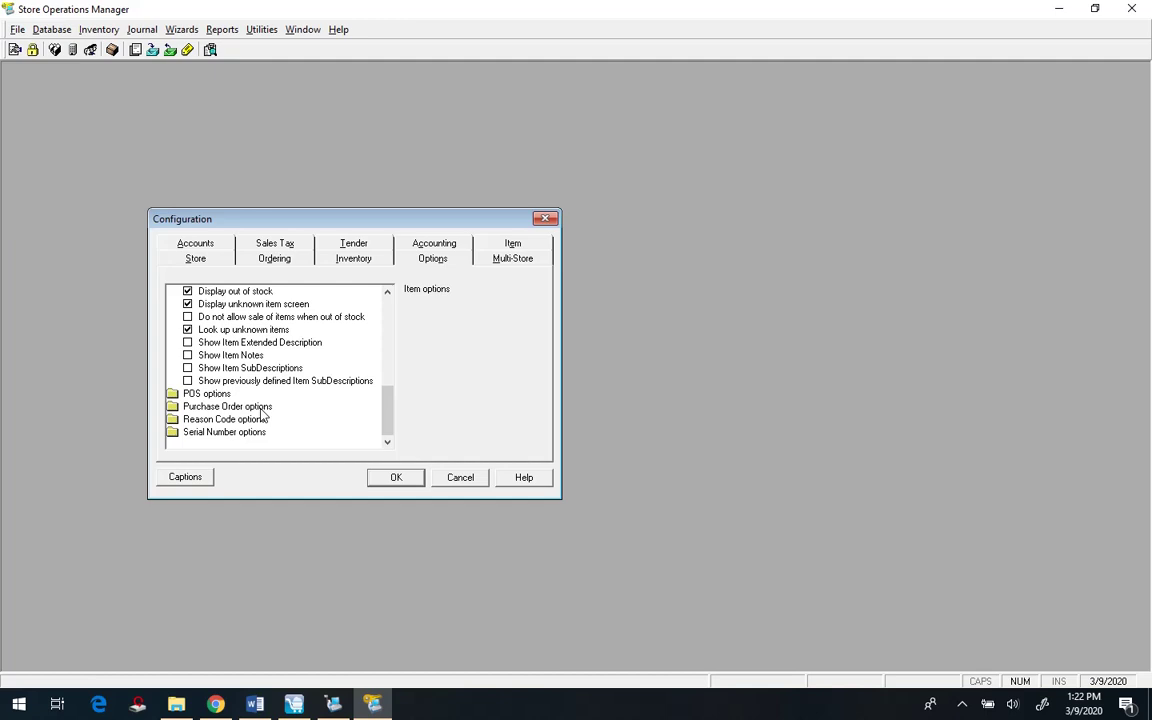
click(461, 480)
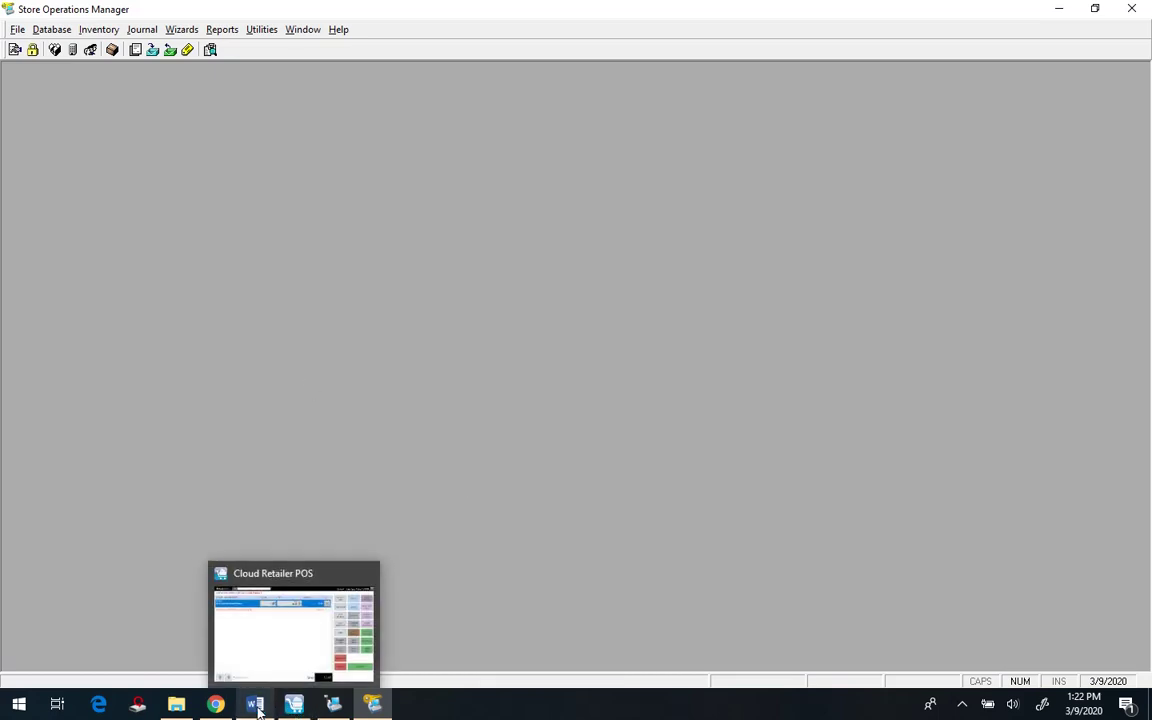
Switch to Chrome, open Cloud Retailer's employee roles list, and open the Admin role for editing.
click(217, 705)
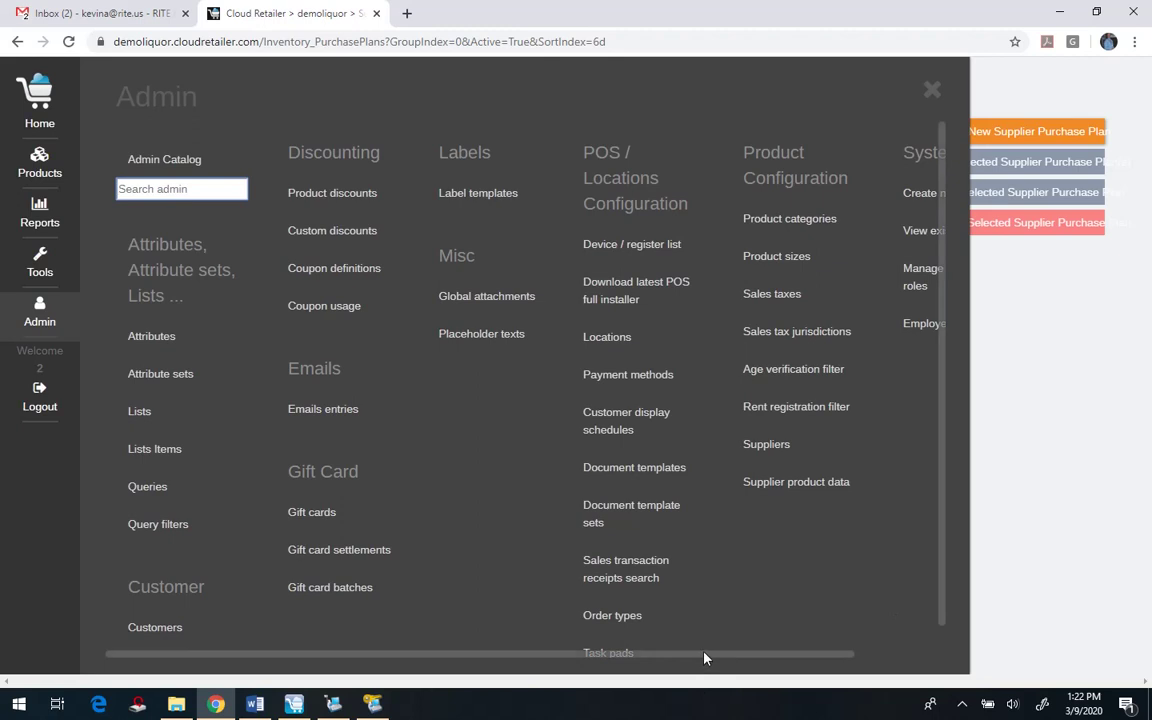
drag(704, 663, 892, 656)
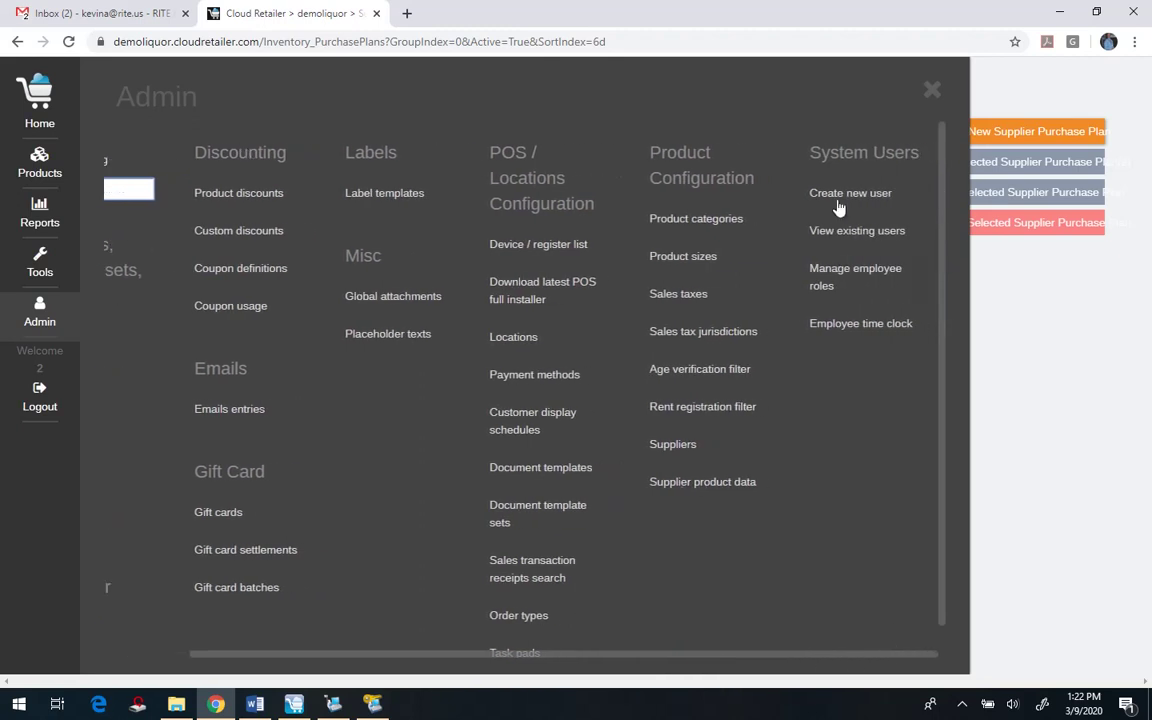
click(855, 273)
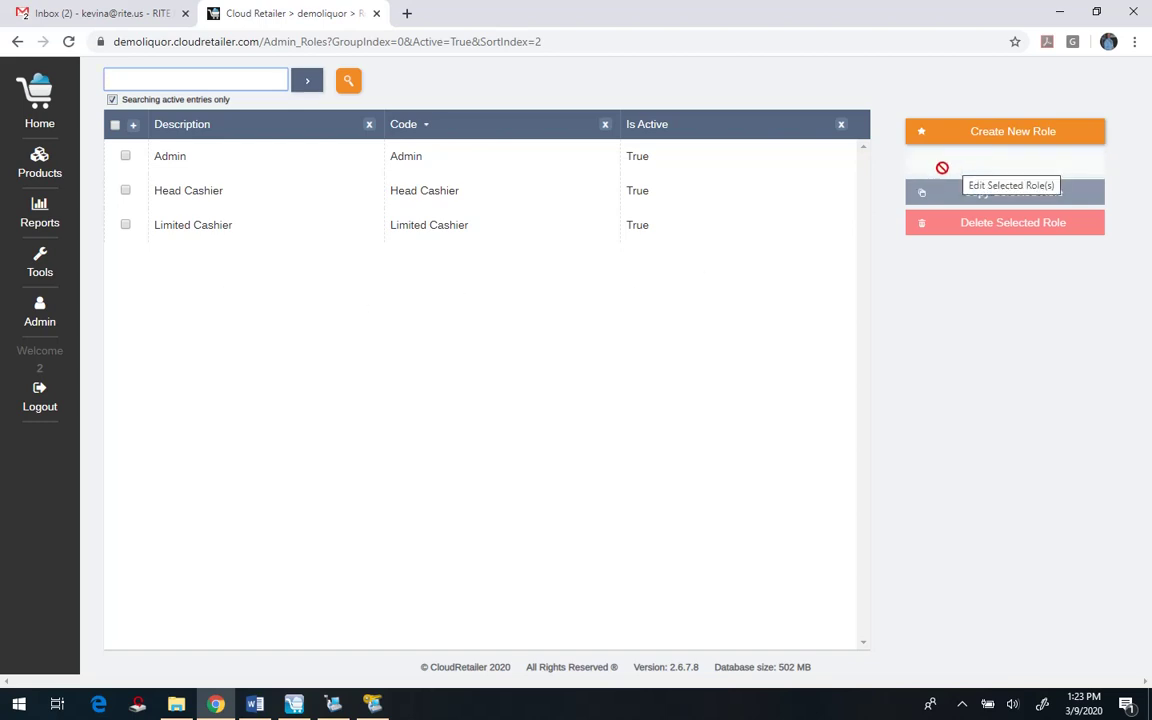
click(350, 168)
click(126, 158)
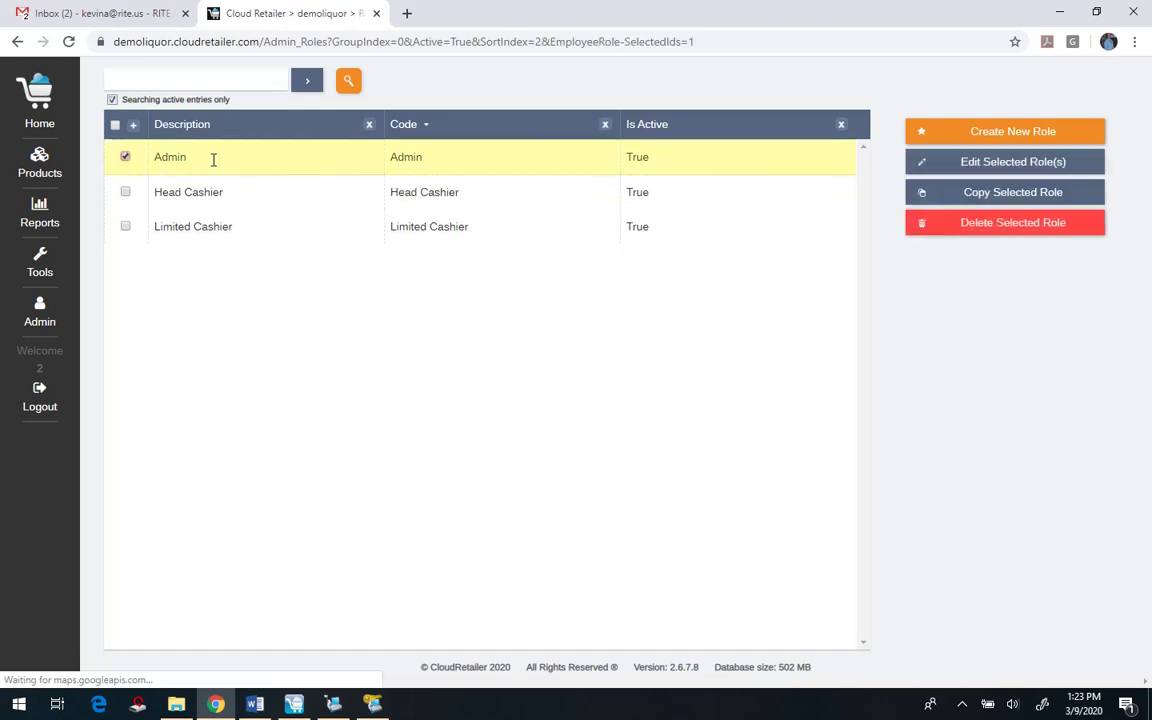
click(949, 168)
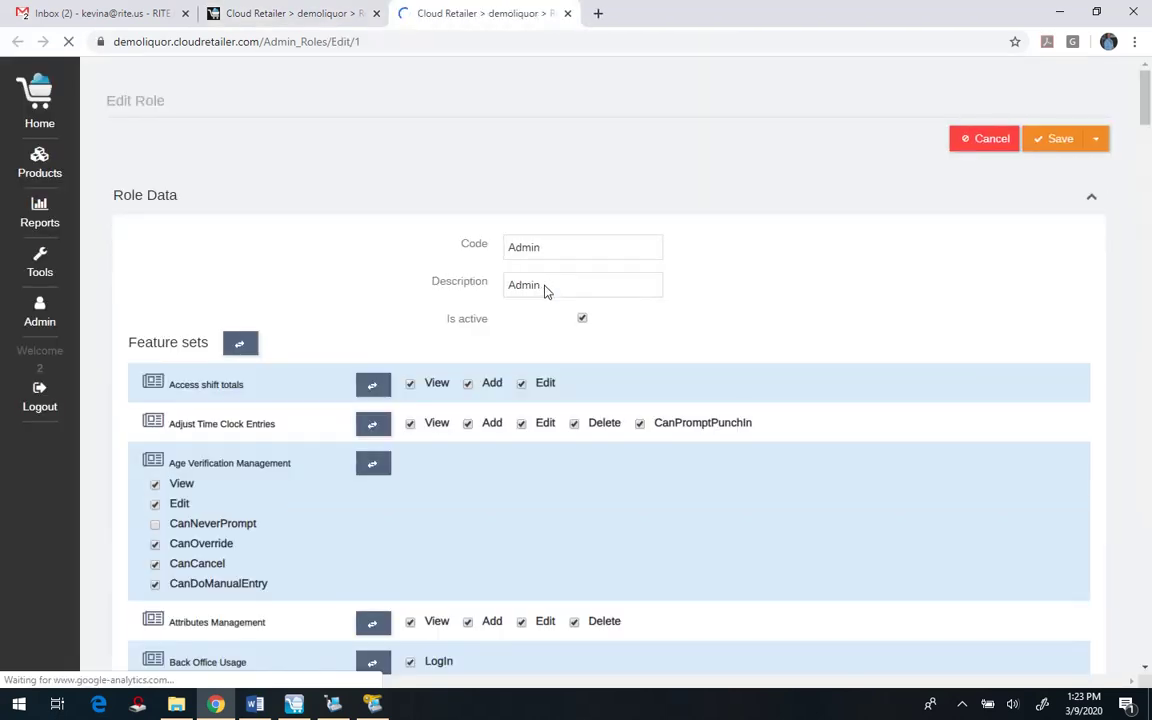
Examine the Admin role's feature set permissions down to Task Pads Management, and close the role without changes.
scroll(546, 288, down, 3)
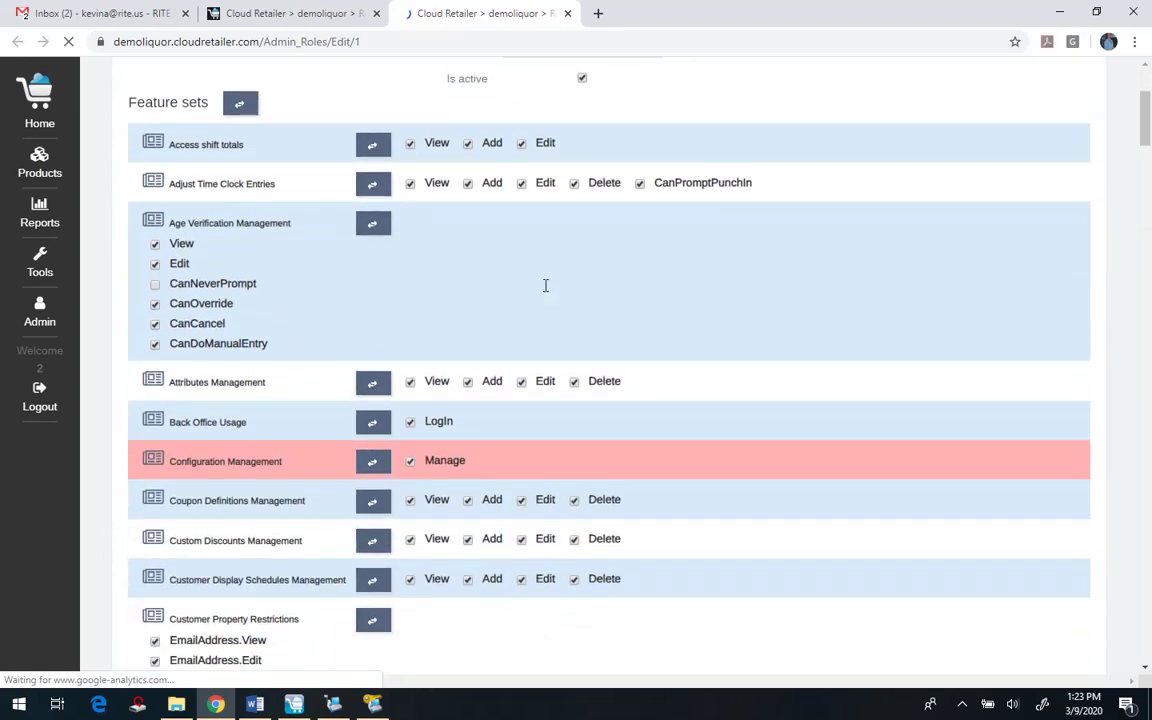
scroll(546, 288, down, 2)
scroll(563, 449, down, 4)
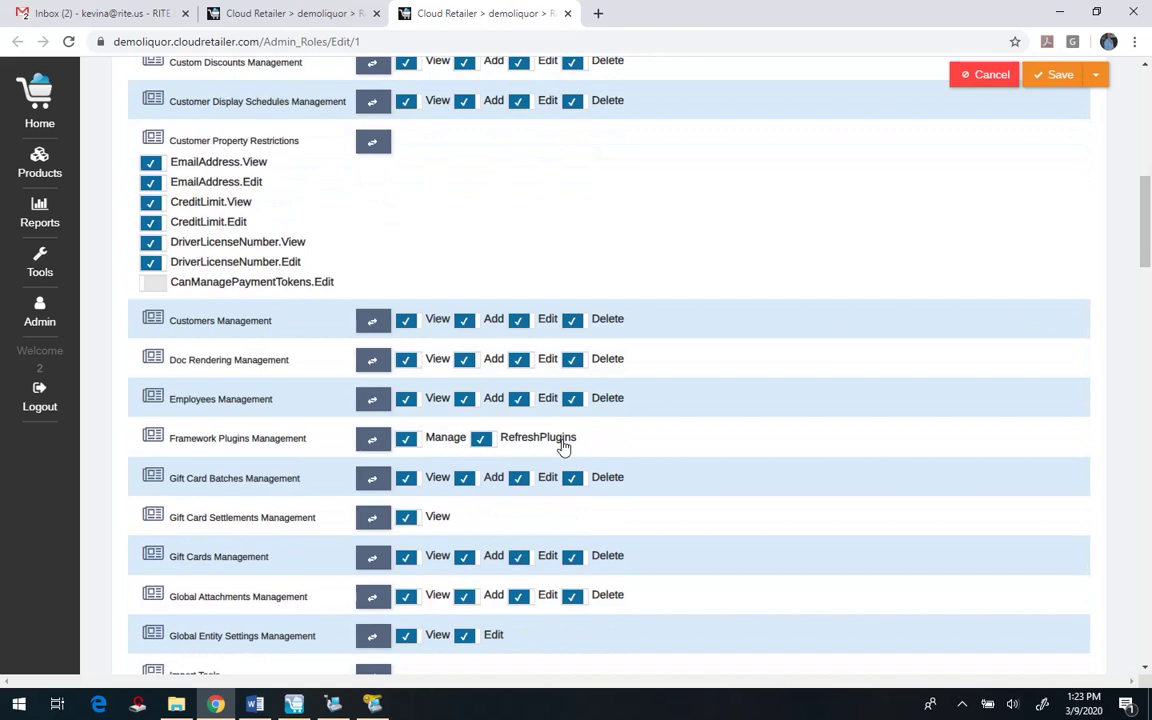
scroll(667, 427, down, 2)
scroll(667, 427, down, 3)
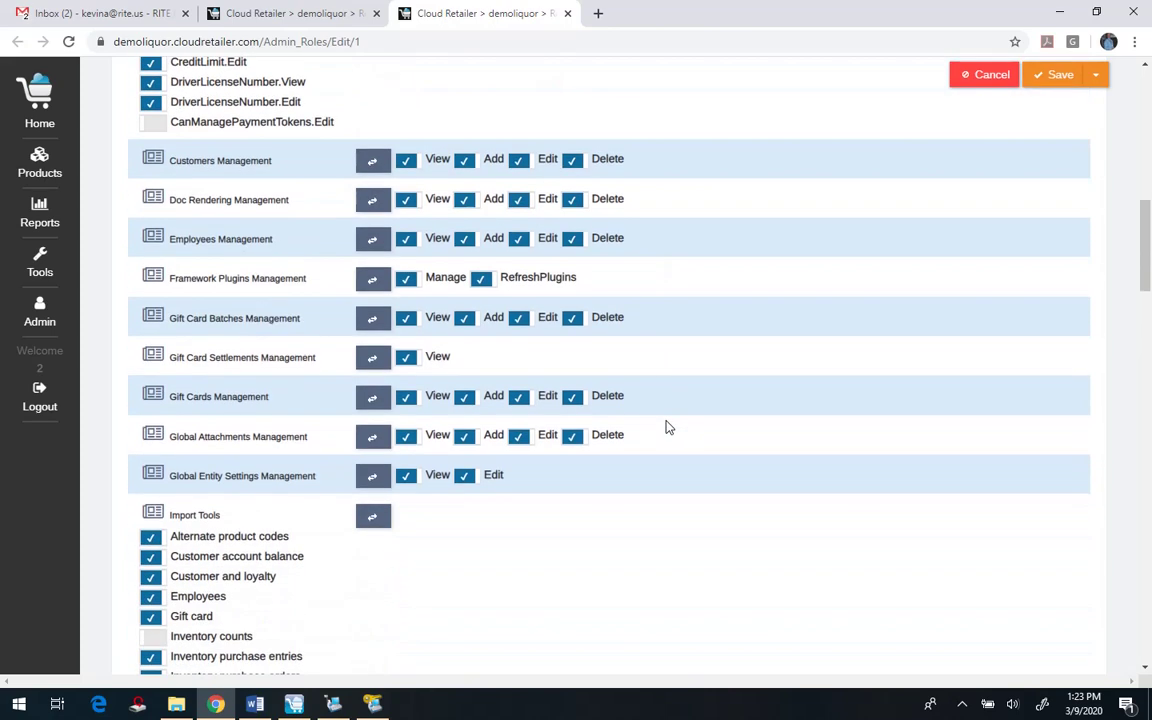
scroll(669, 427, down, 2)
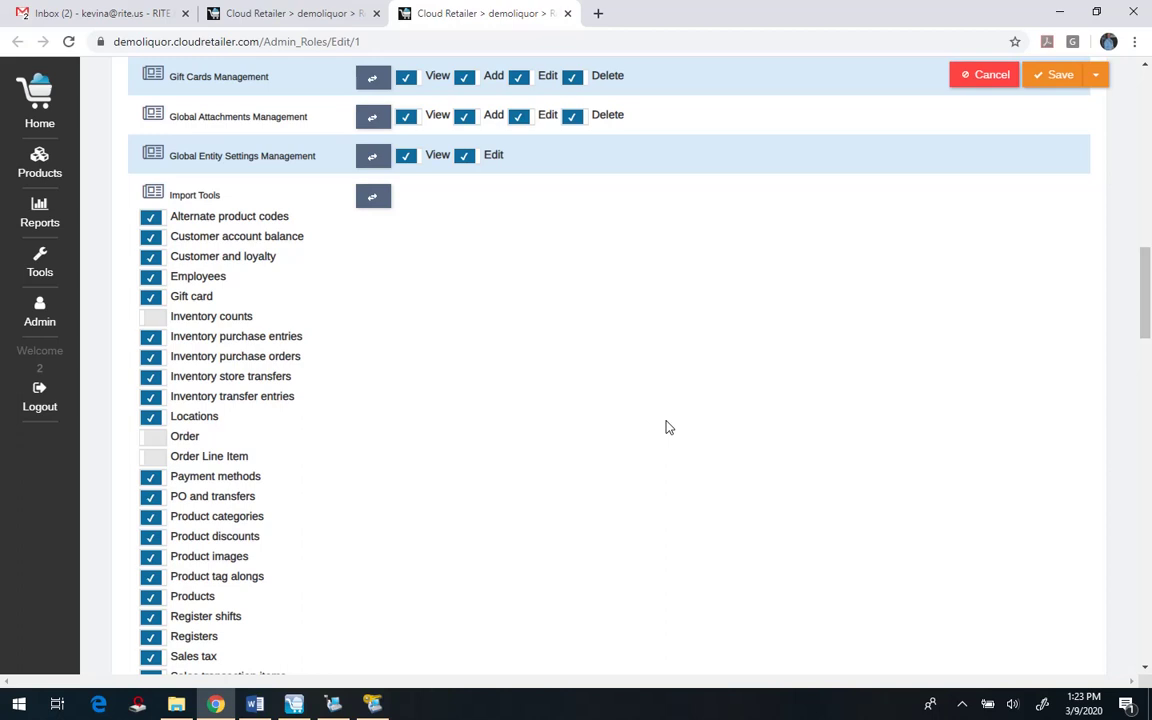
scroll(669, 427, down, 1)
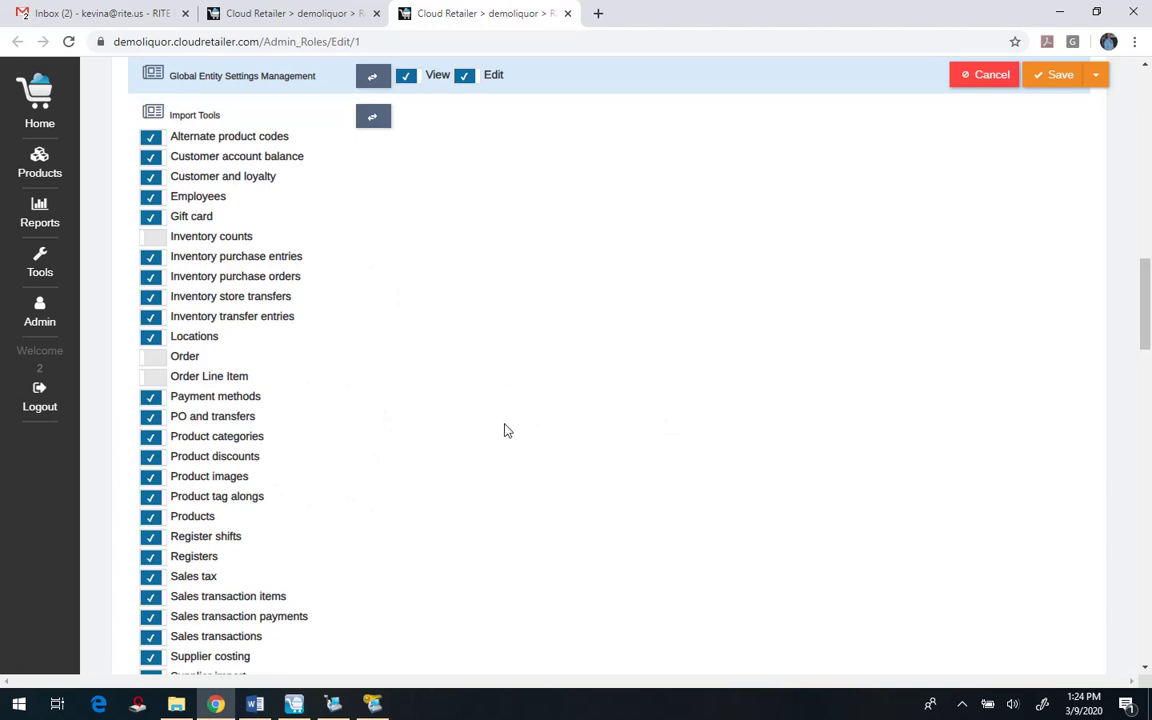
scroll(505, 430, down, 8)
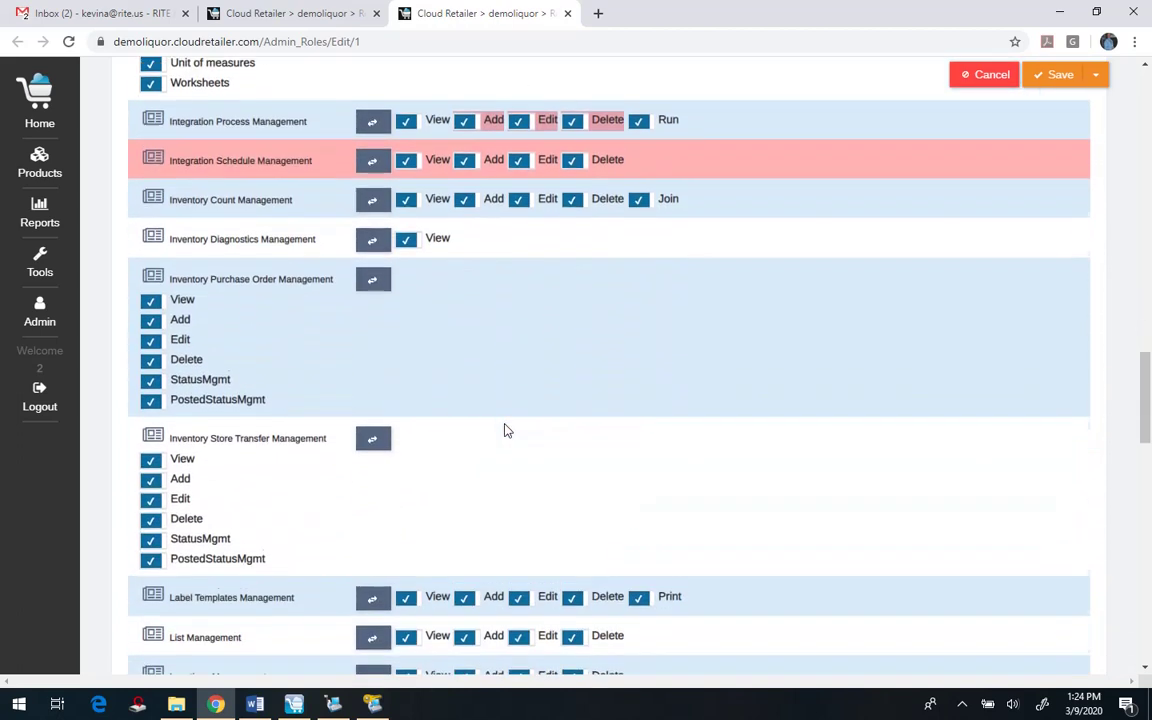
scroll(505, 430, down, 10)
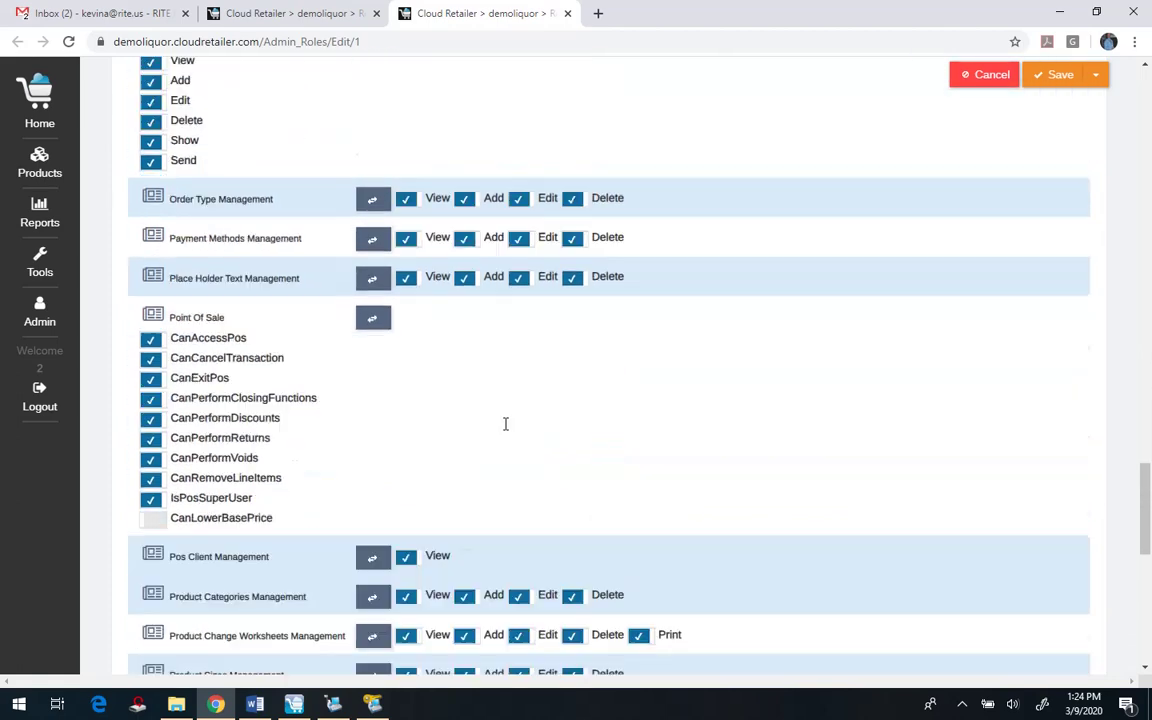
scroll(505, 425, down, 5)
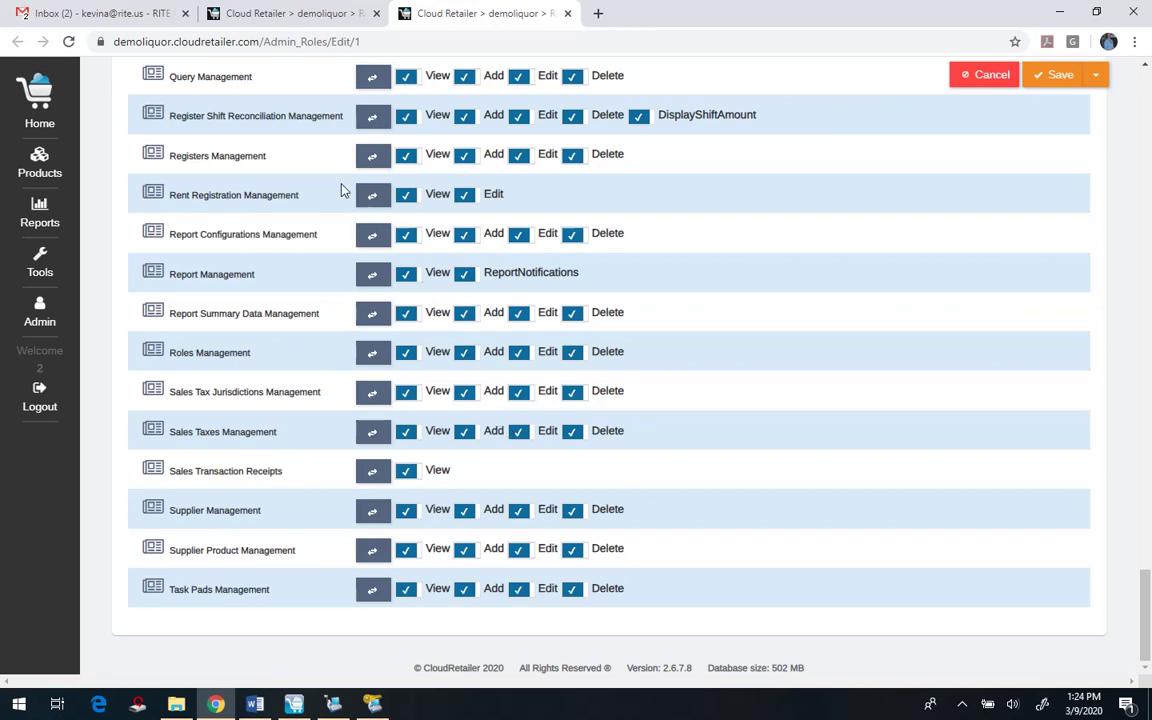
click(567, 15)
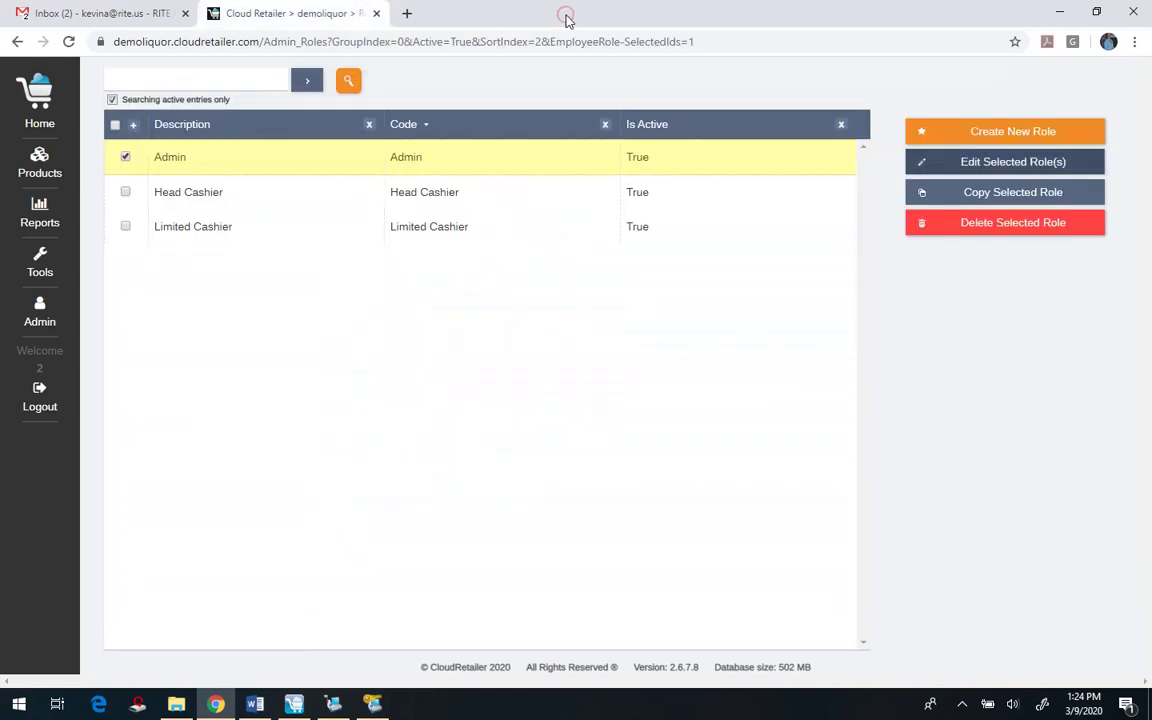
Open Cloud Retailer's admin options, and switch to Store Operations Manager by way of Store Operations POS.
click(39, 322)
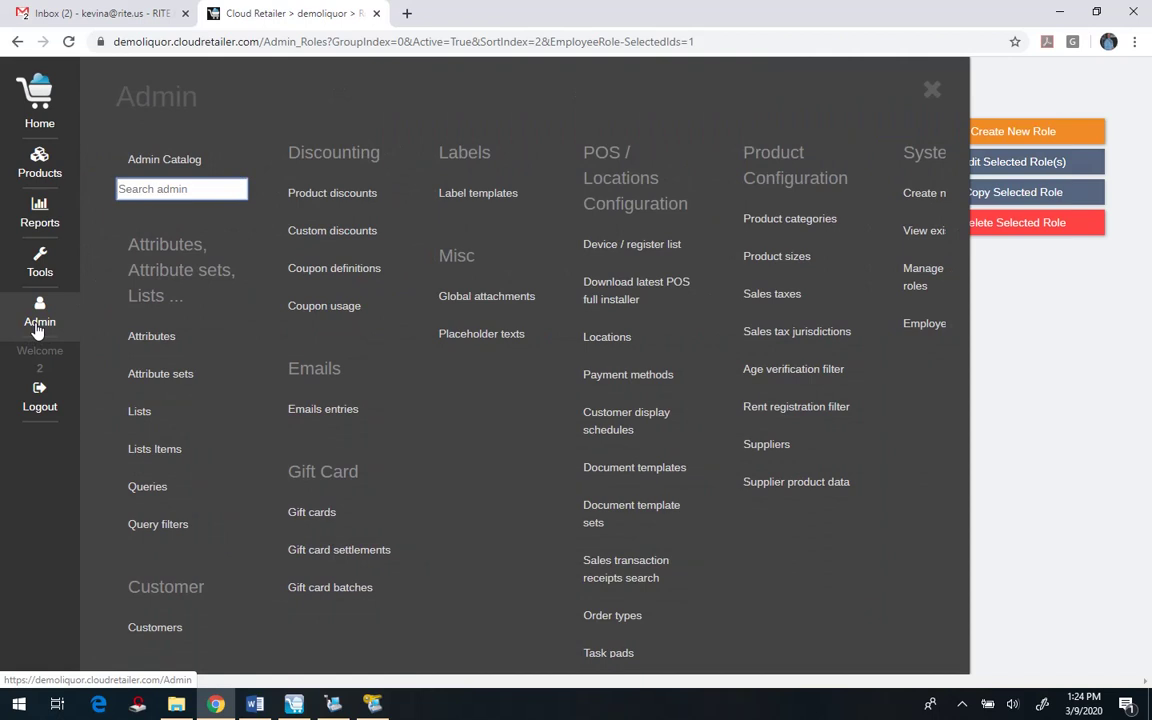
click(334, 704)
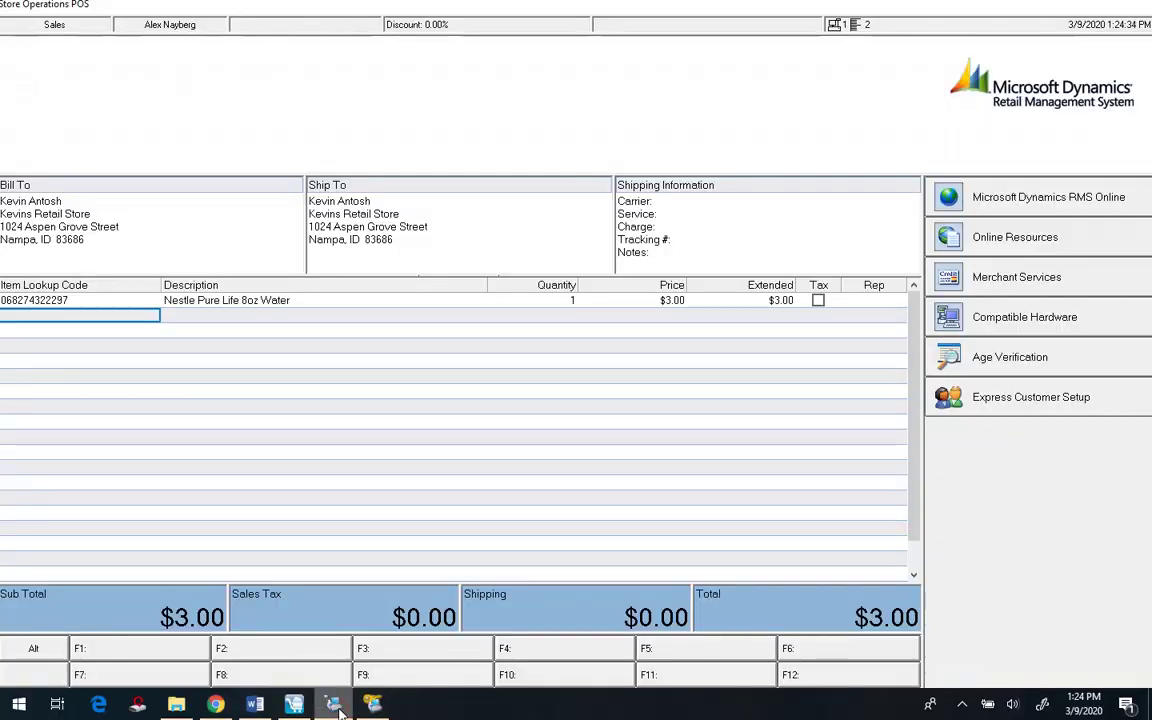
click(372, 704)
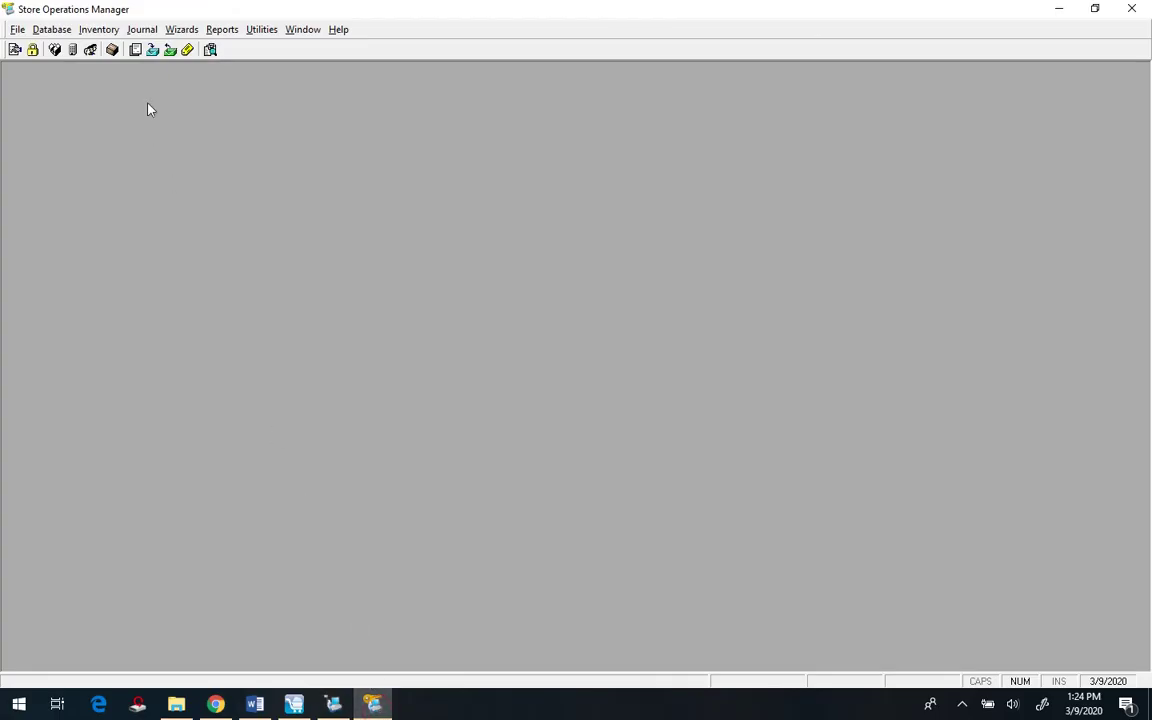
Open the quantity discounts list, view the discount types and pricing schedule of a new discount, and cancel it.
click(17, 30)
mouse_move(50, 30)
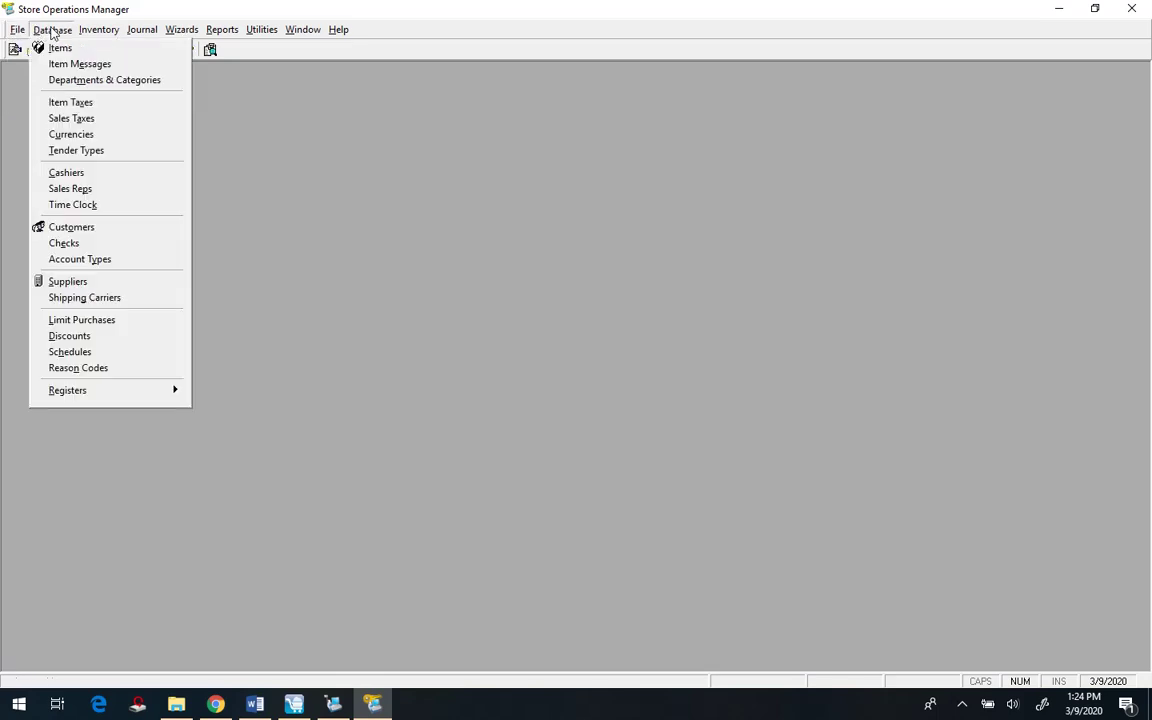
click(86, 336)
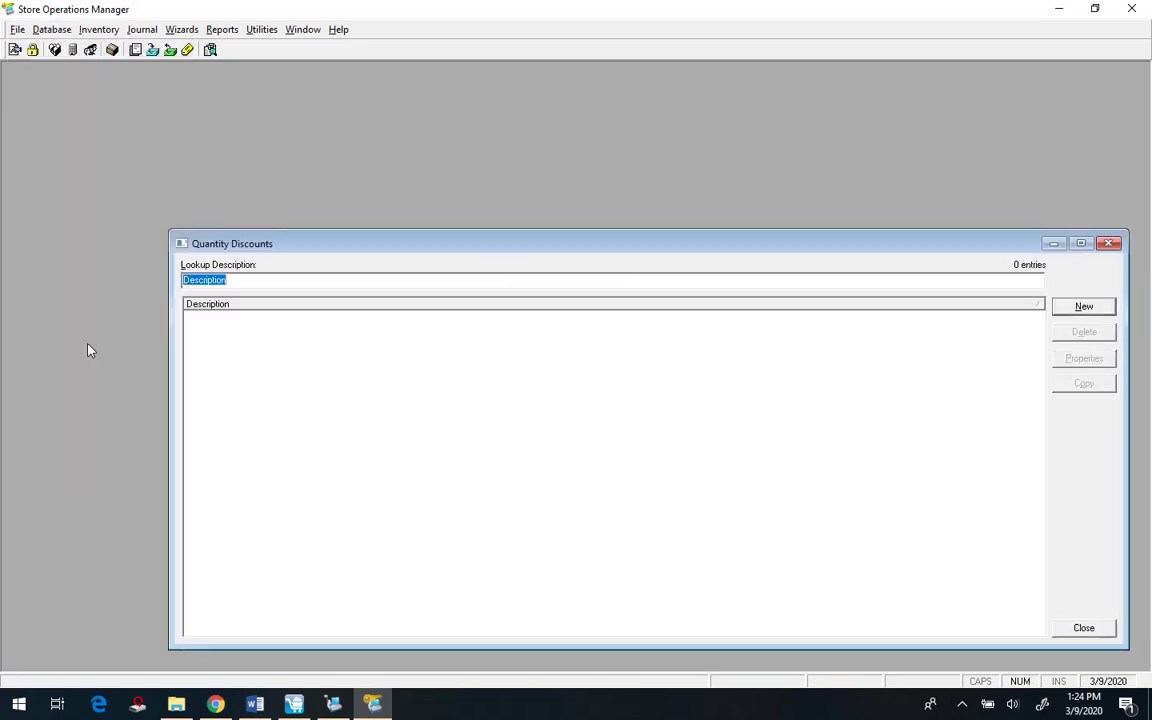
click(1084, 306)
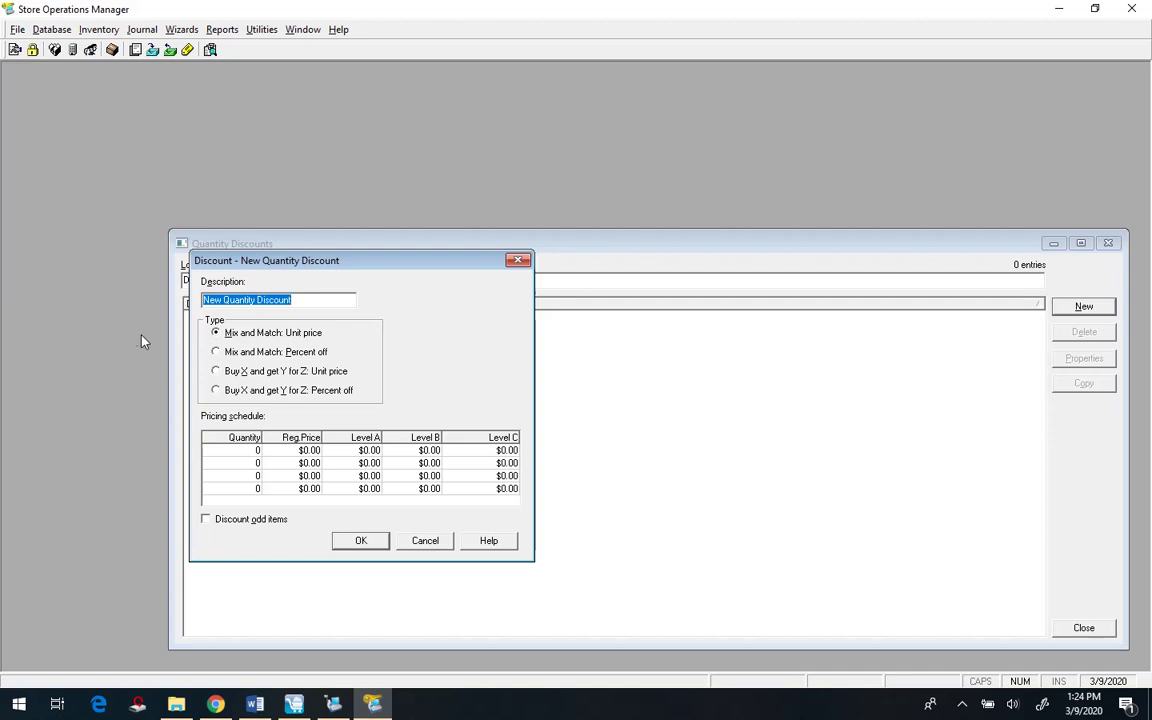
click(423, 540)
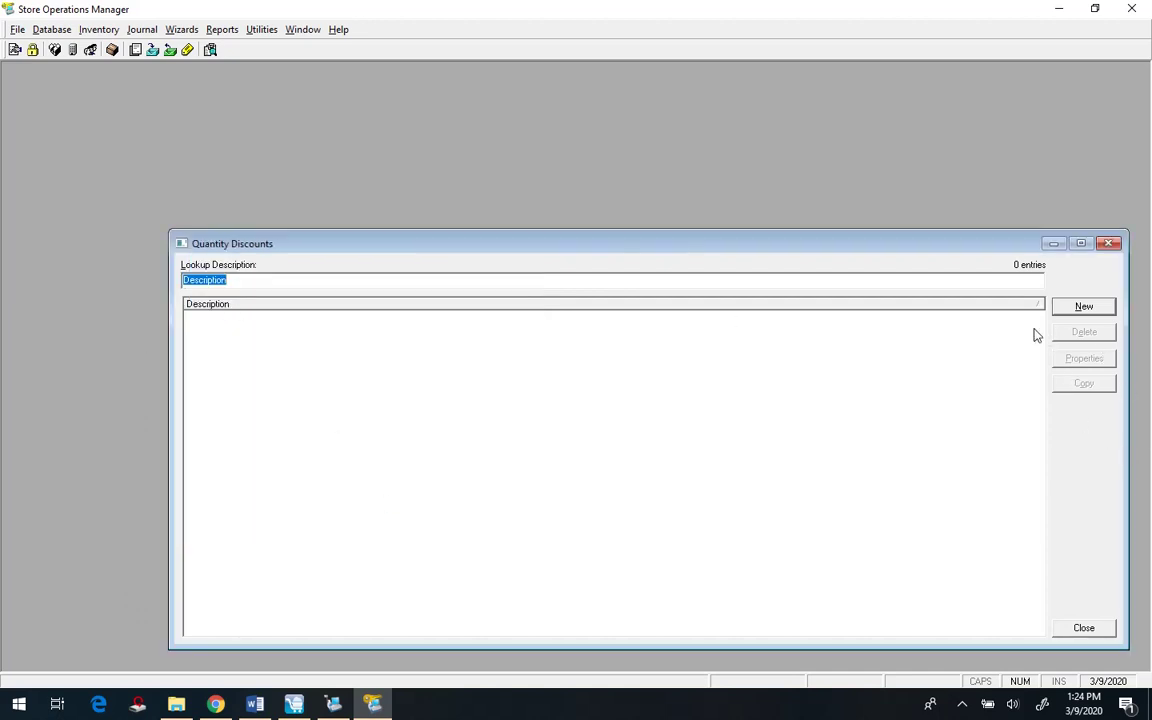
Examine the discount and pricing properties of Nestle Pure Life 8oz Water, and close the item, the items list and the quantity discounts list.
click(79, 30)
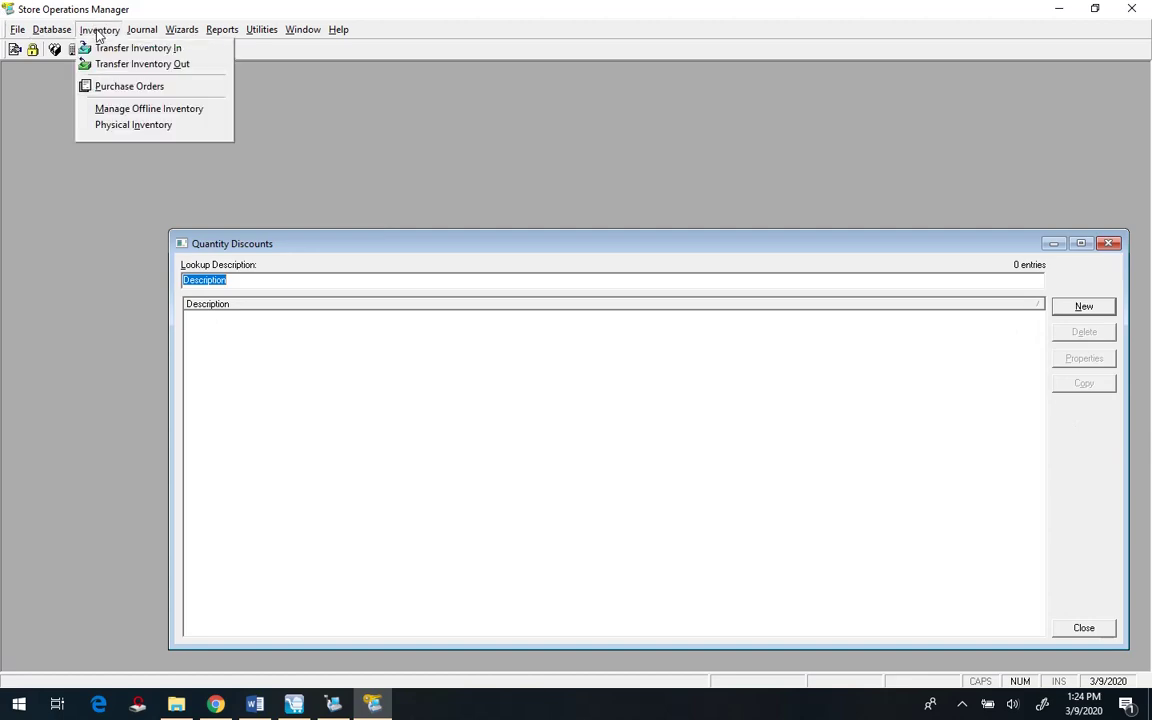
click(52, 30)
click(54, 50)
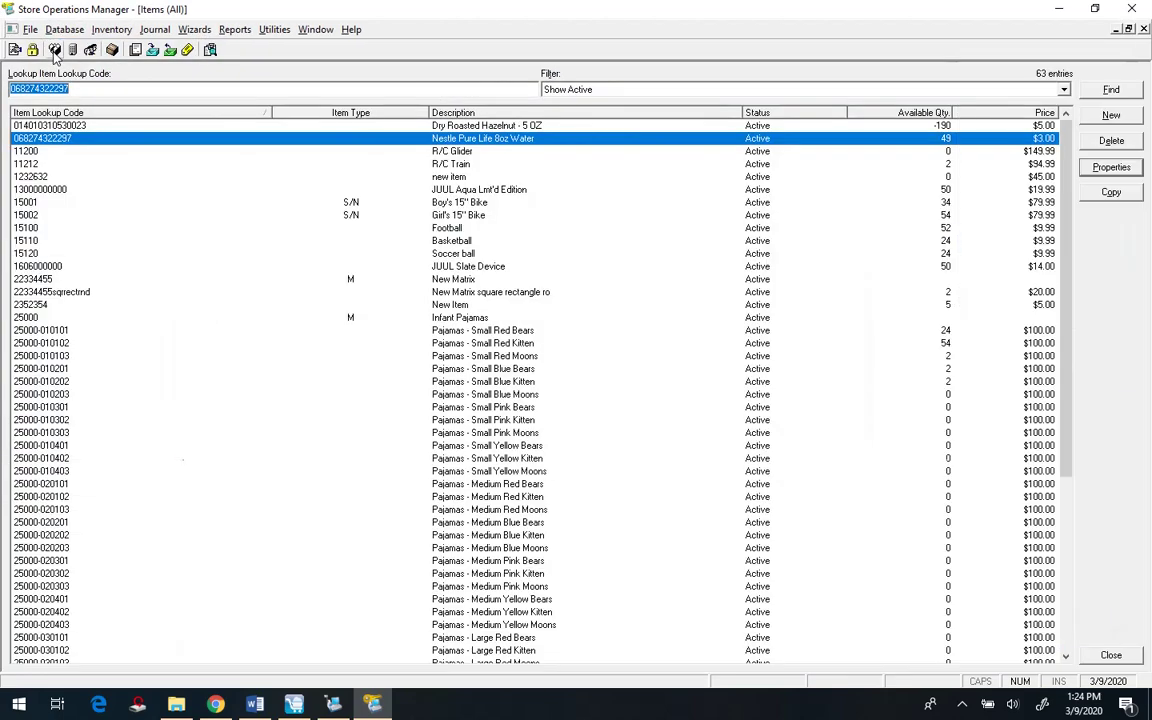
click(1112, 168)
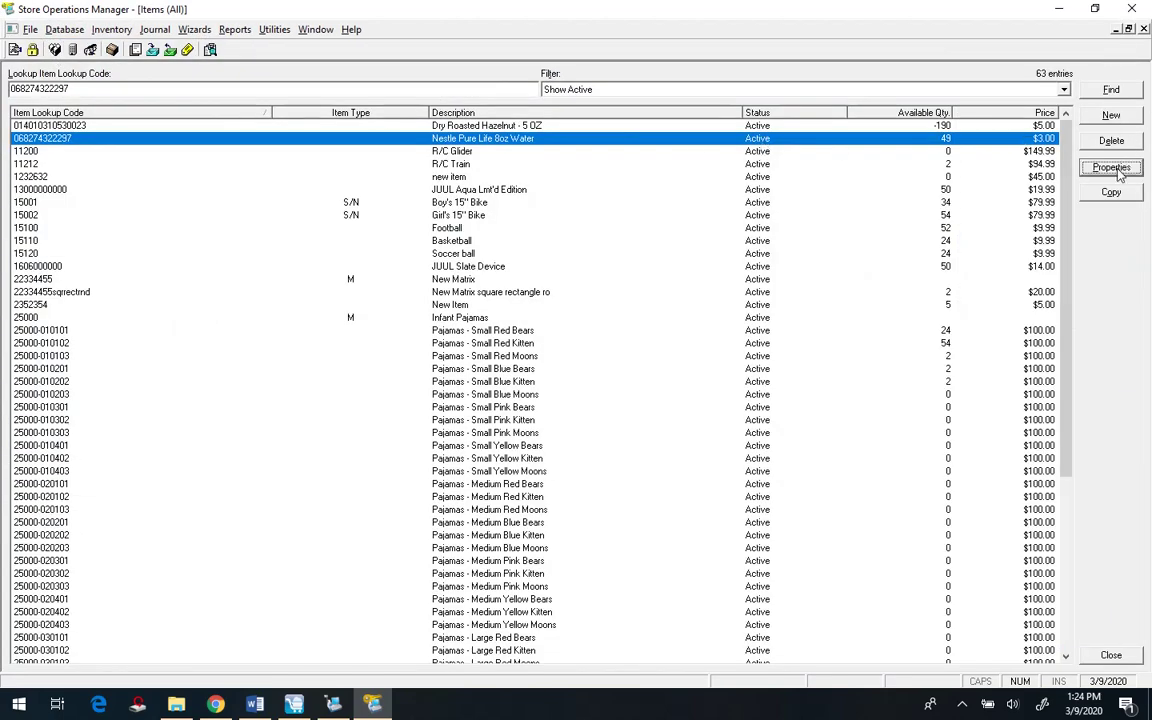
click(391, 127)
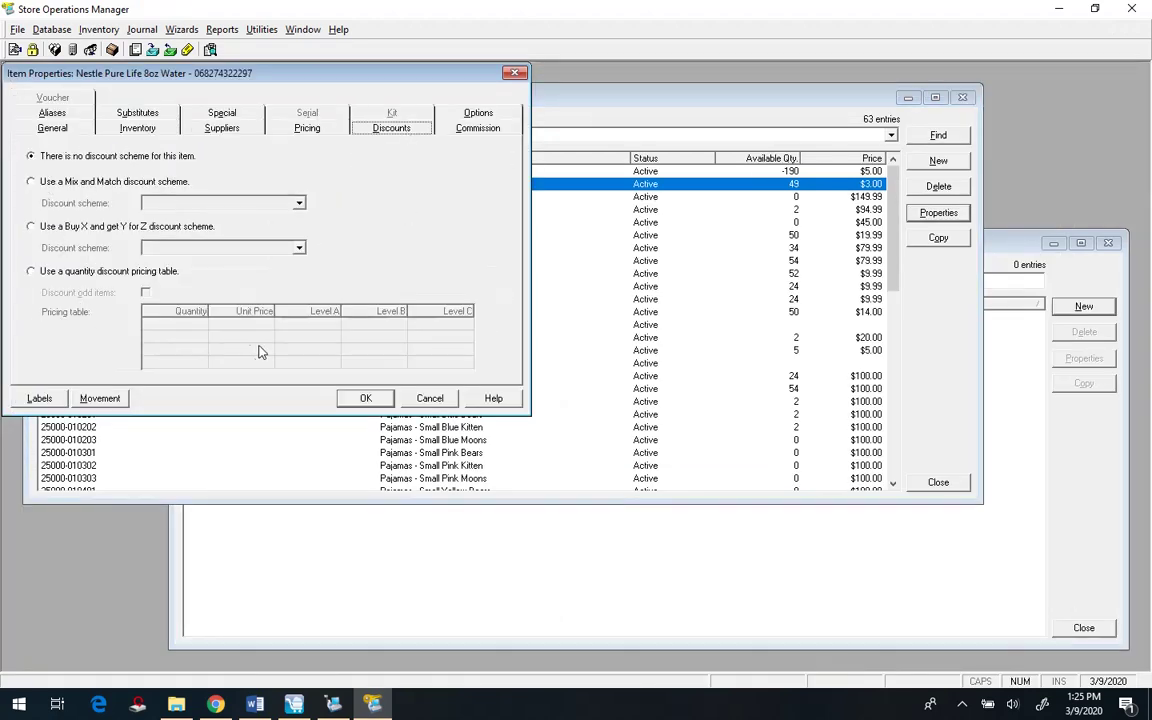
click(303, 135)
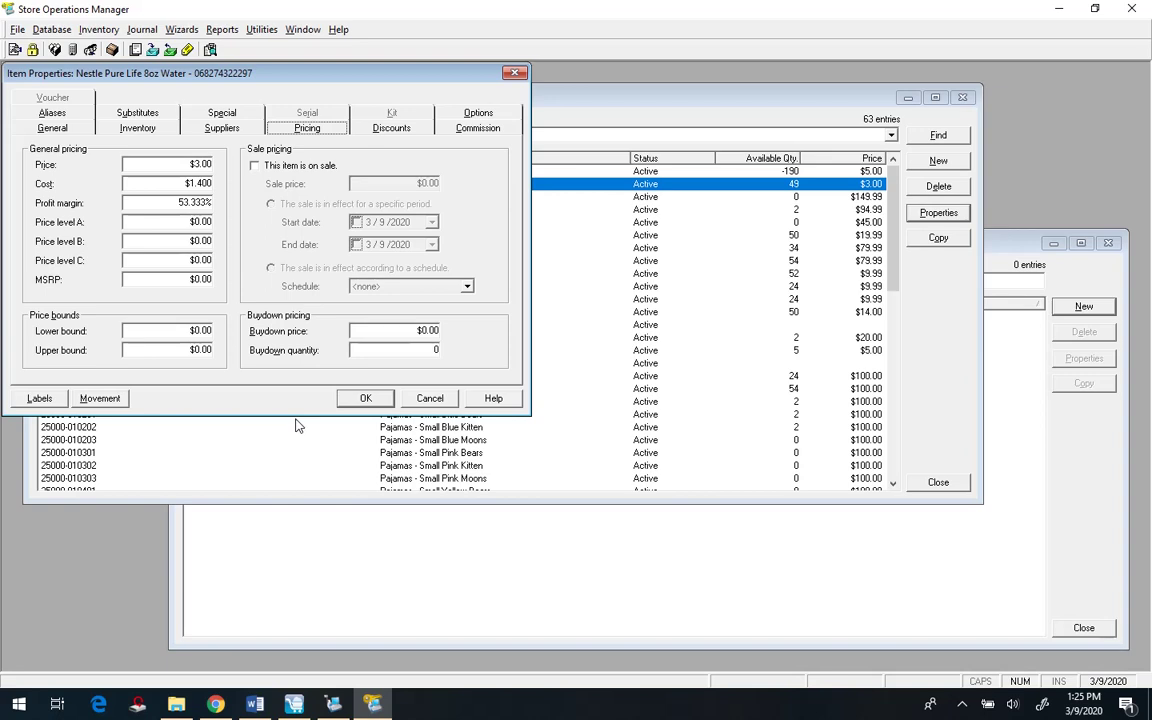
click(430, 399)
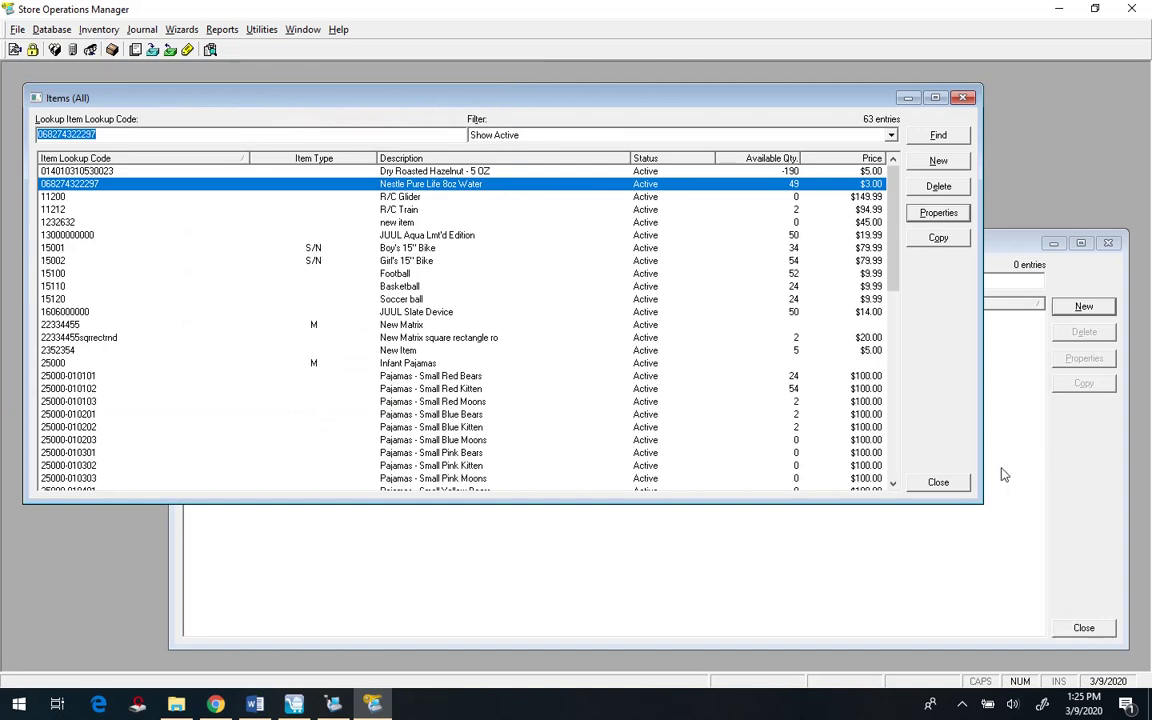
click(948, 487)
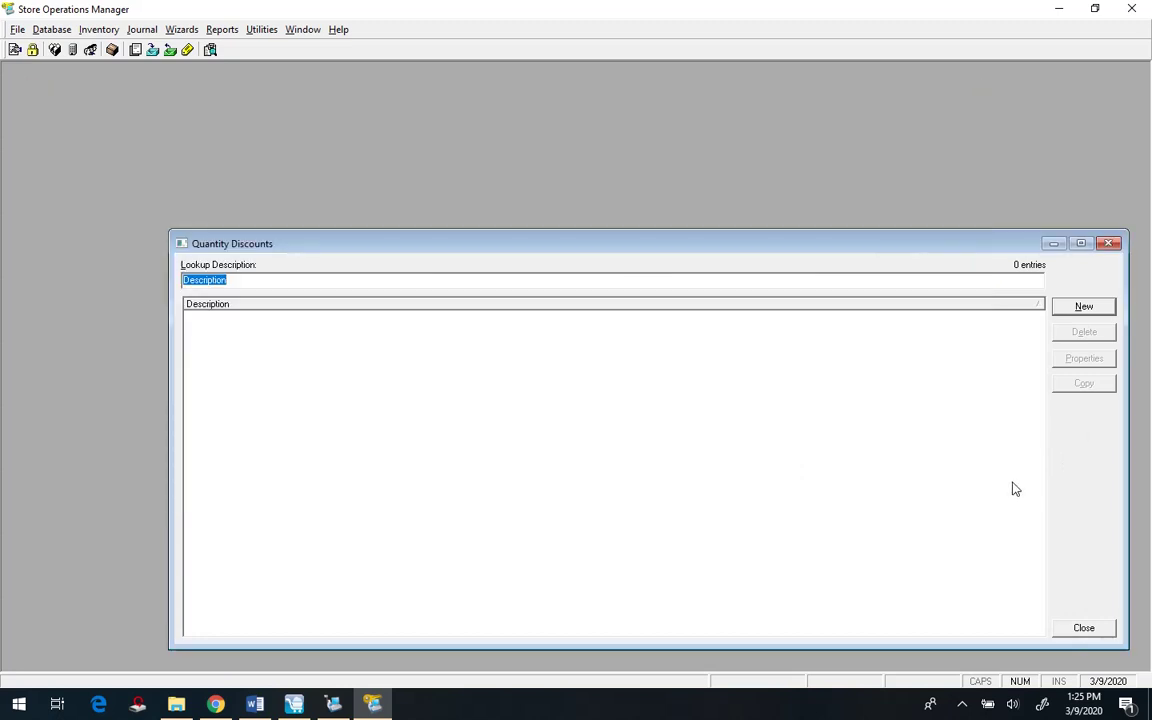
click(1083, 627)
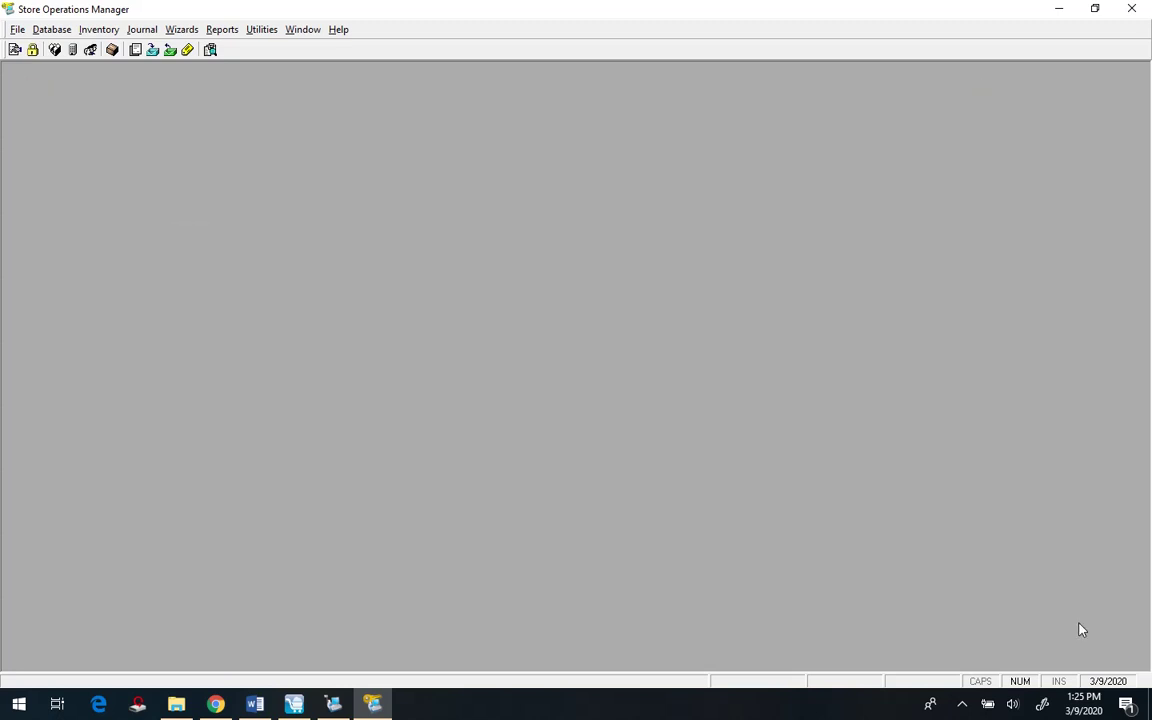
Switch to Cloud Retailer in Chrome by way of its POS, search products for "wat", and open 22 OZ Aquafina Bottled Water for editing.
click(292, 705)
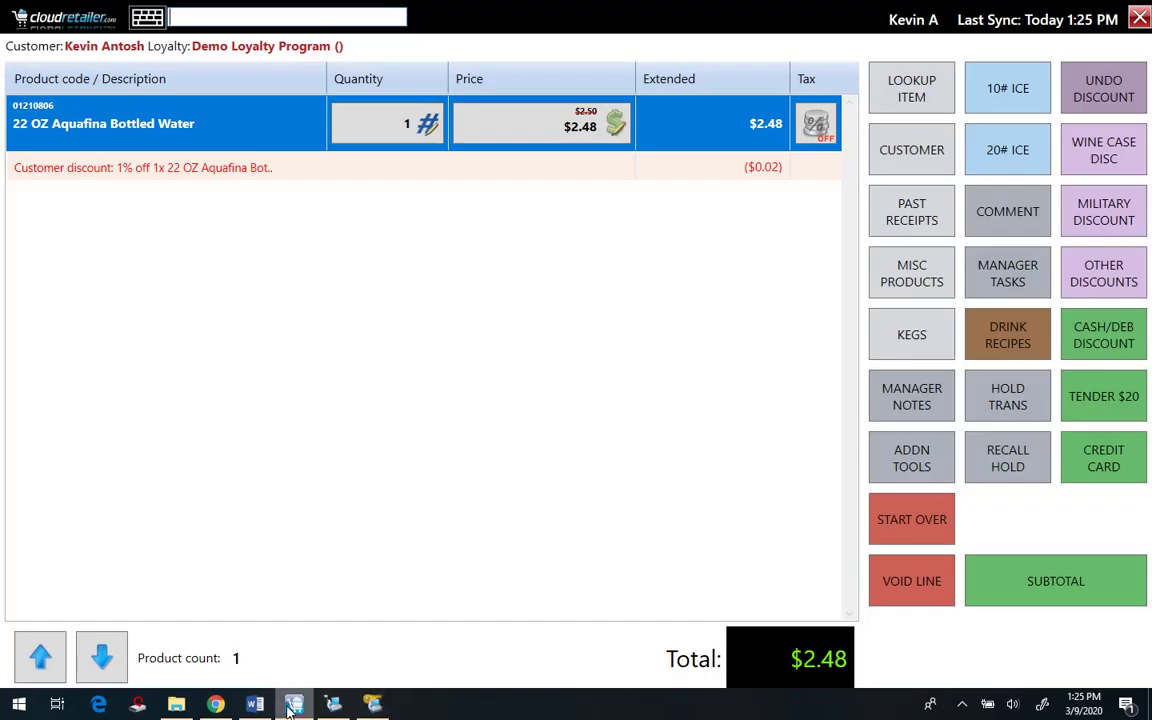
click(216, 705)
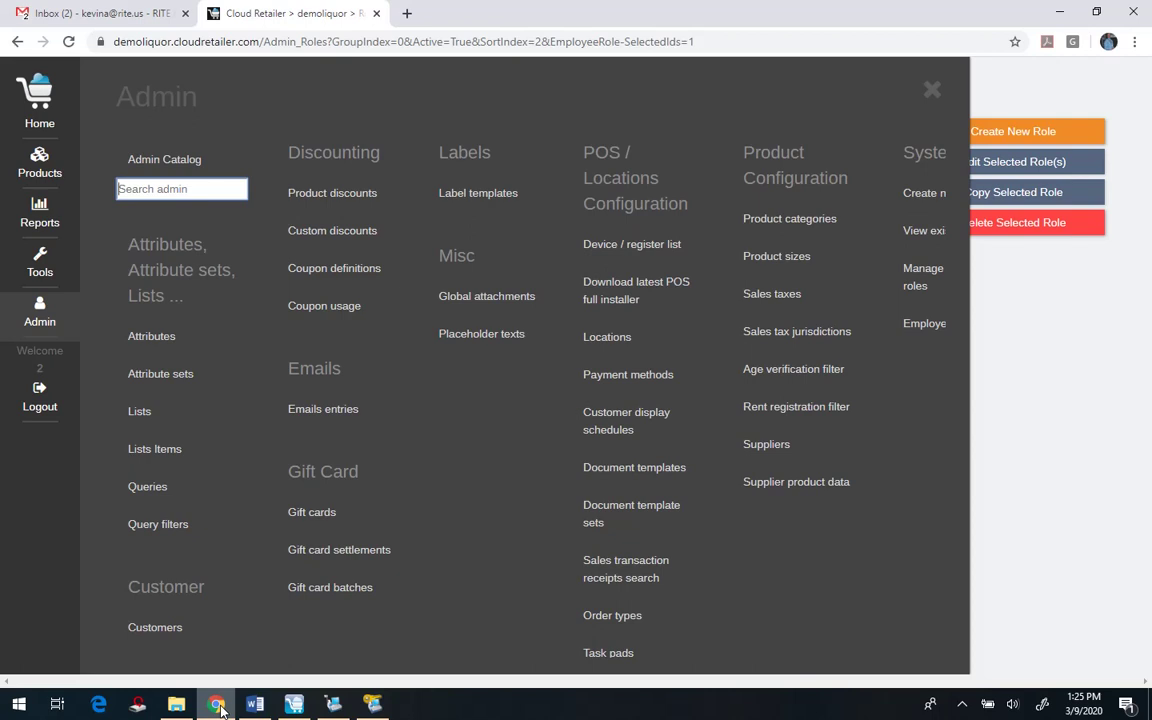
click(45, 168)
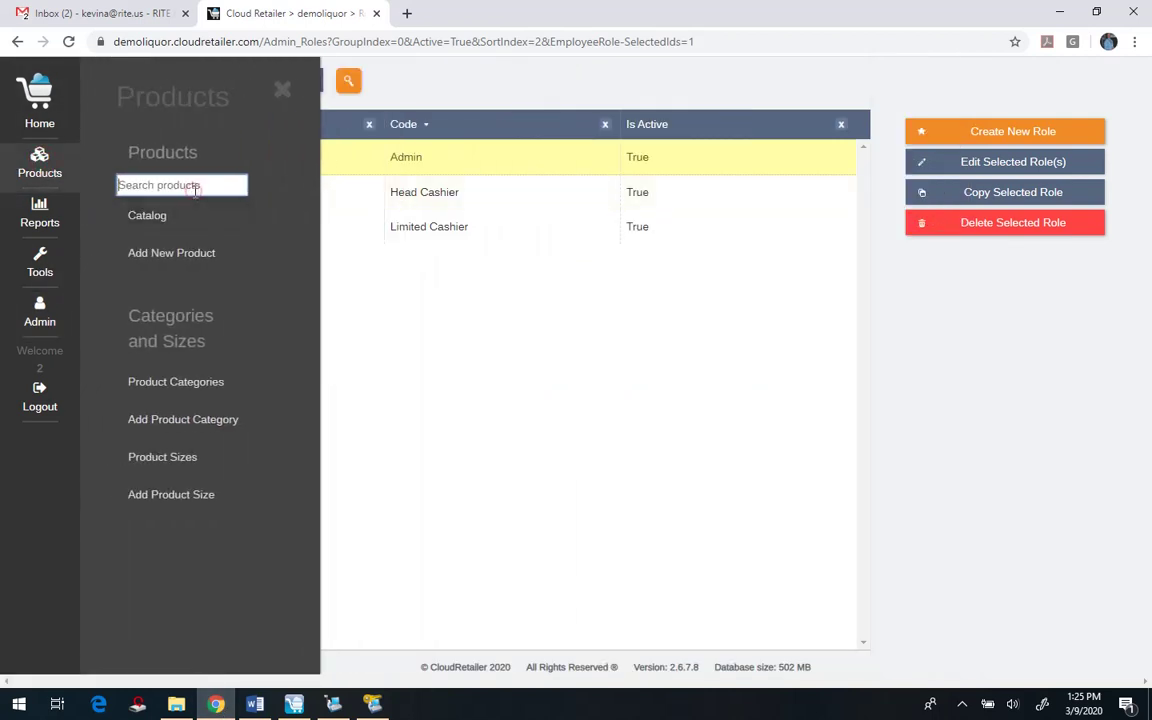
text(wat)
key(Return)
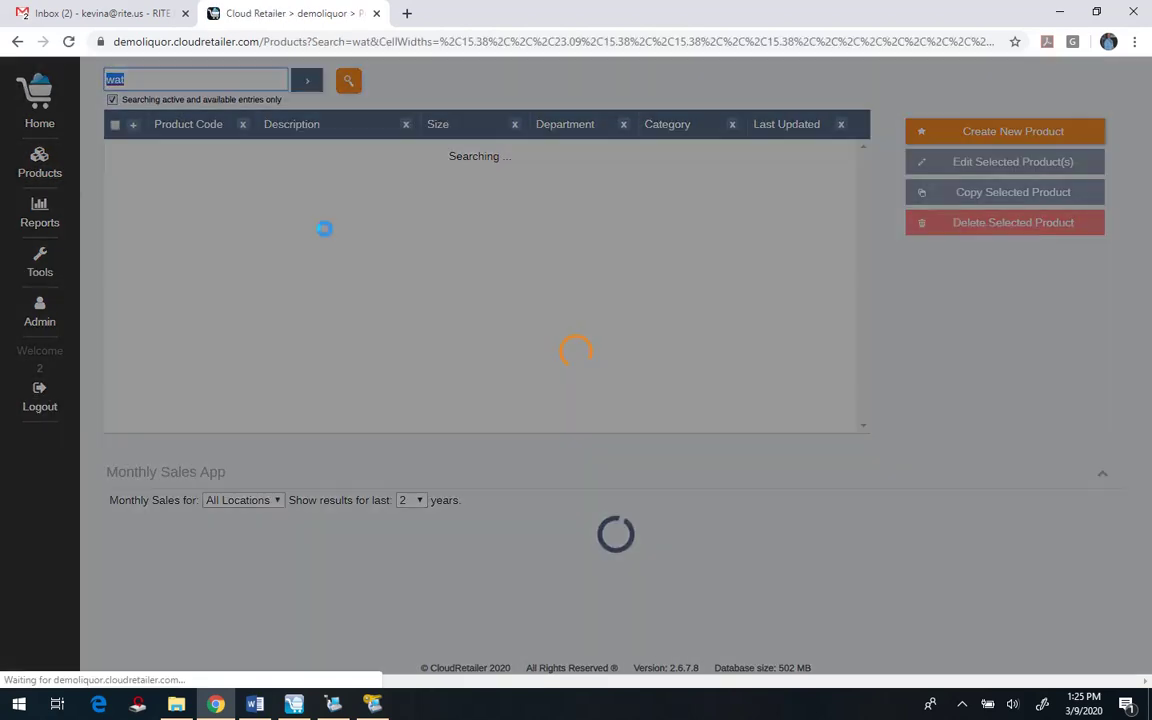
click(124, 156)
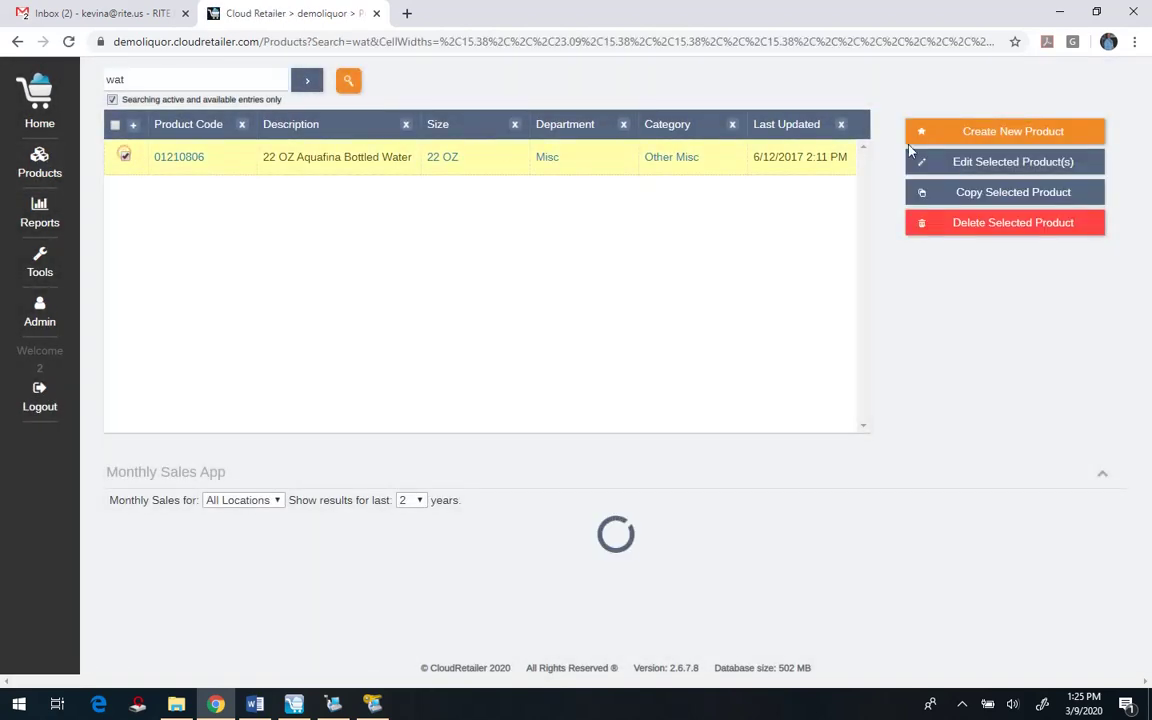
click(975, 161)
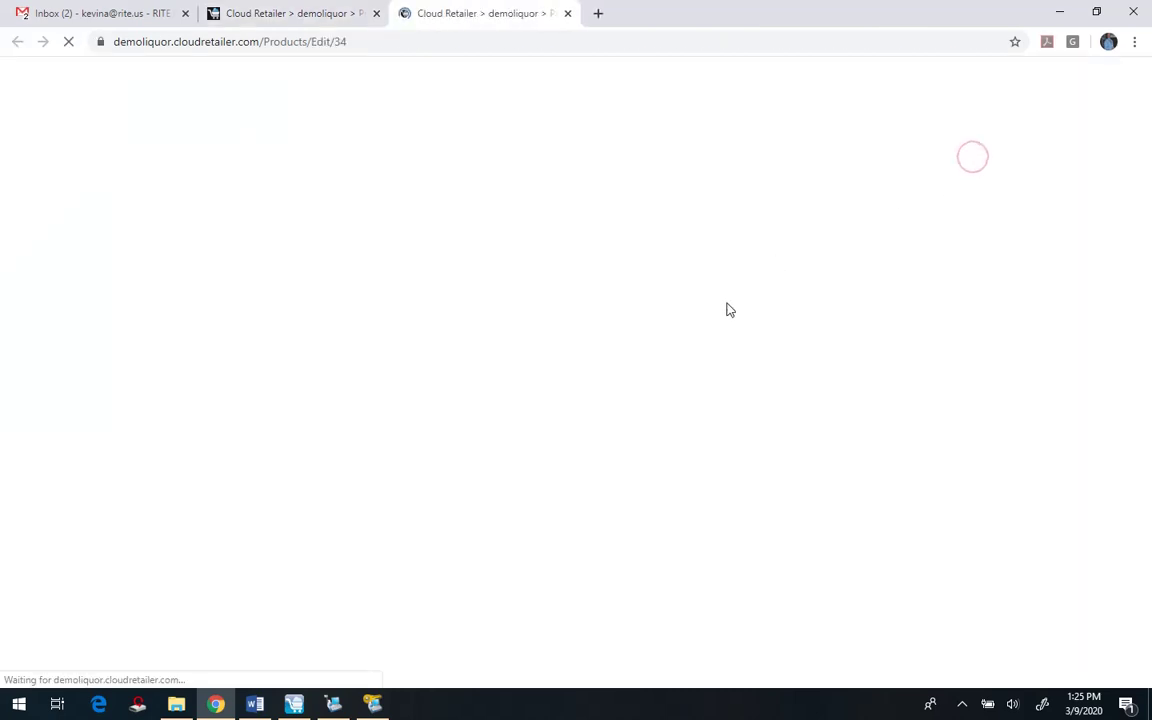
View the Boise price levels, sale price and quantity bounds of 22 OZ Aquafina Bottled Water, and close the product.
scroll(848, 452, down, 12)
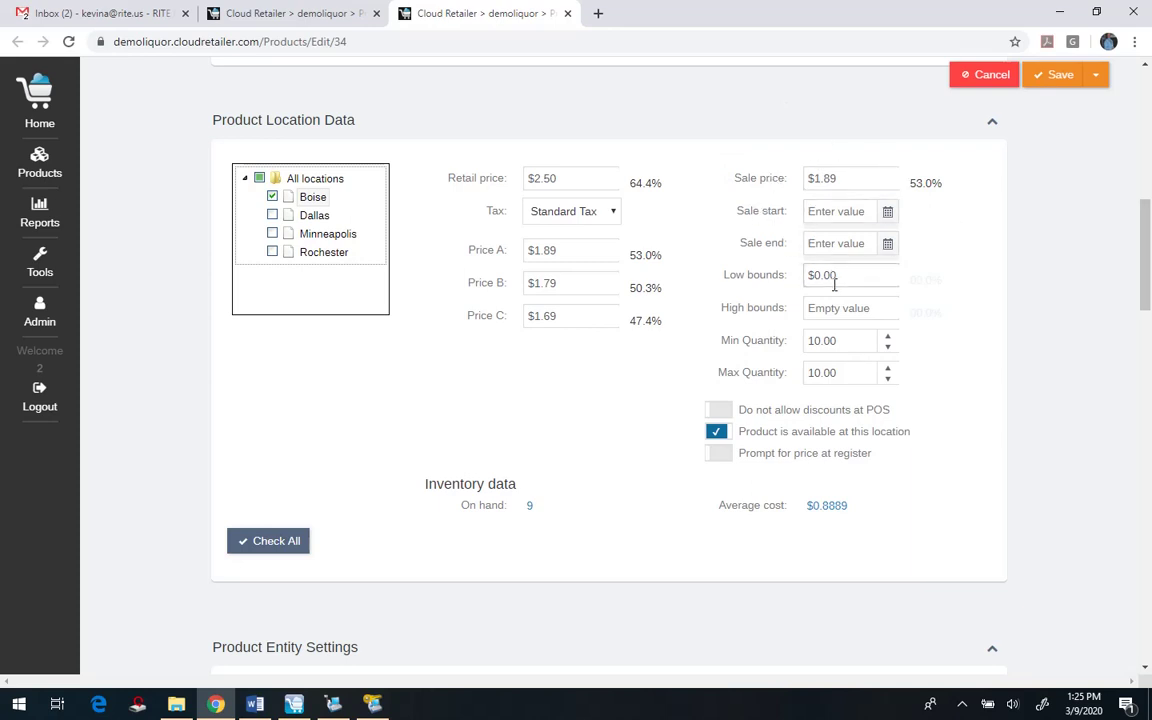
click(567, 14)
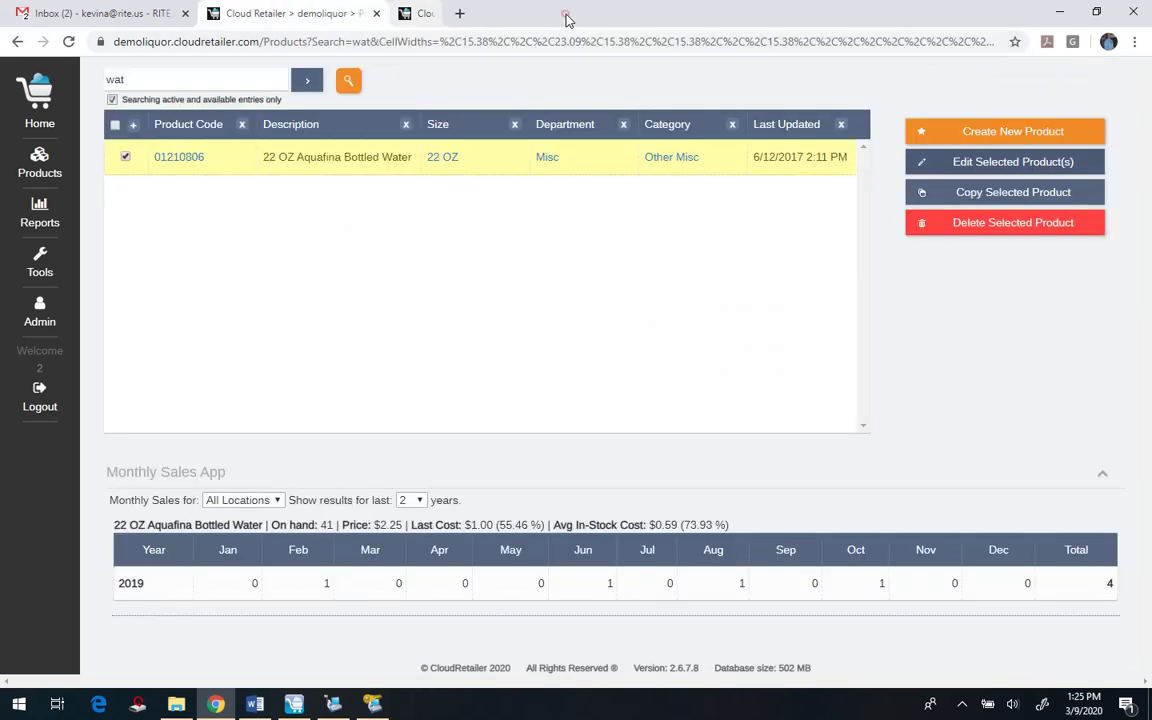
Open the custom discounts list from the admin options, and start a new custom discount.
click(47, 288)
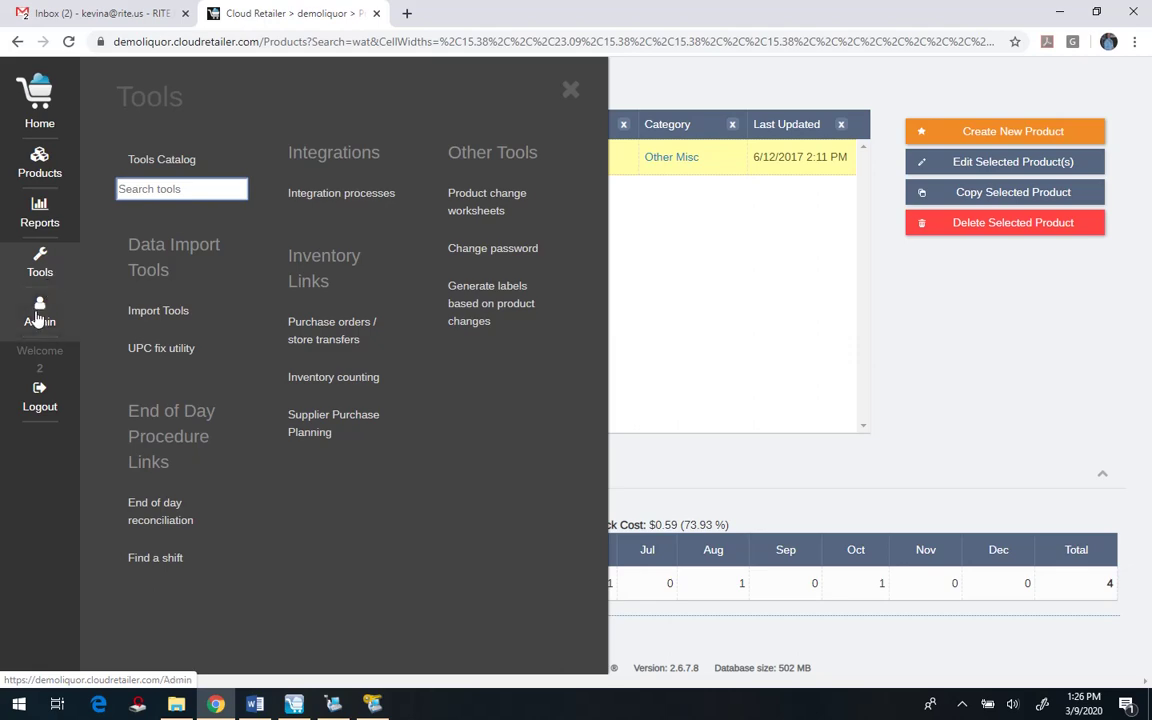
click(38, 318)
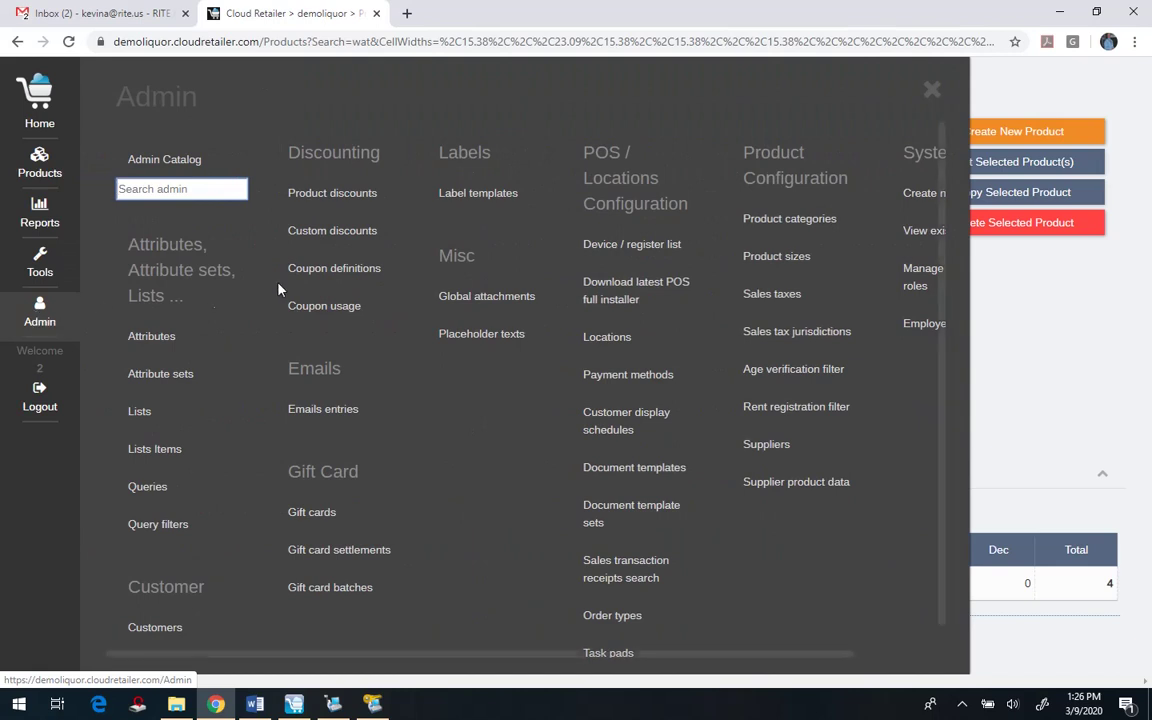
click(322, 234)
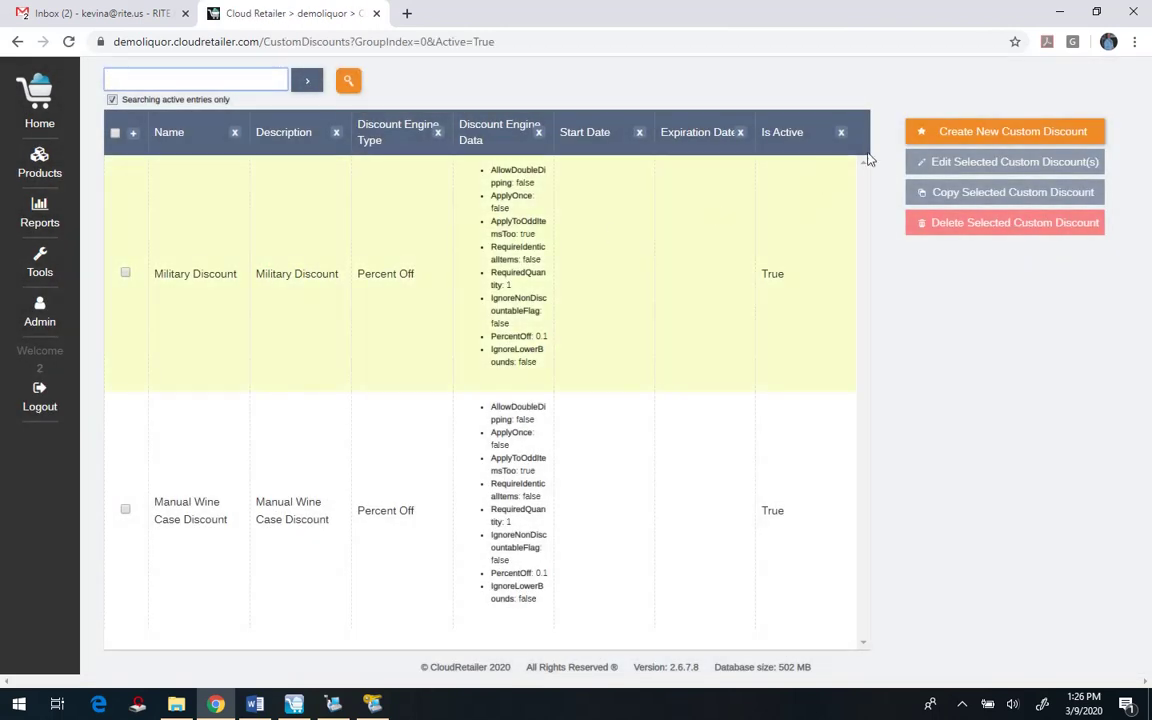
click(967, 134)
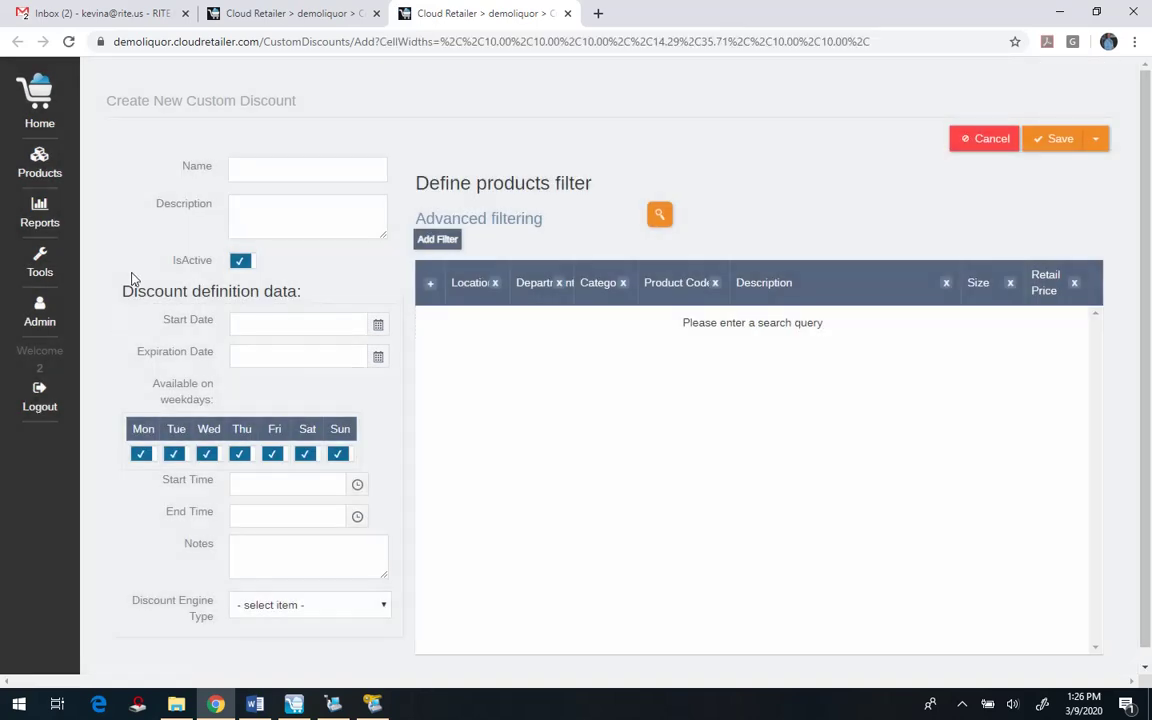
Add a product filter with Category equals "beer" to the new discount, and add a second, empty AND condition.
scroll(307, 380, down, 1)
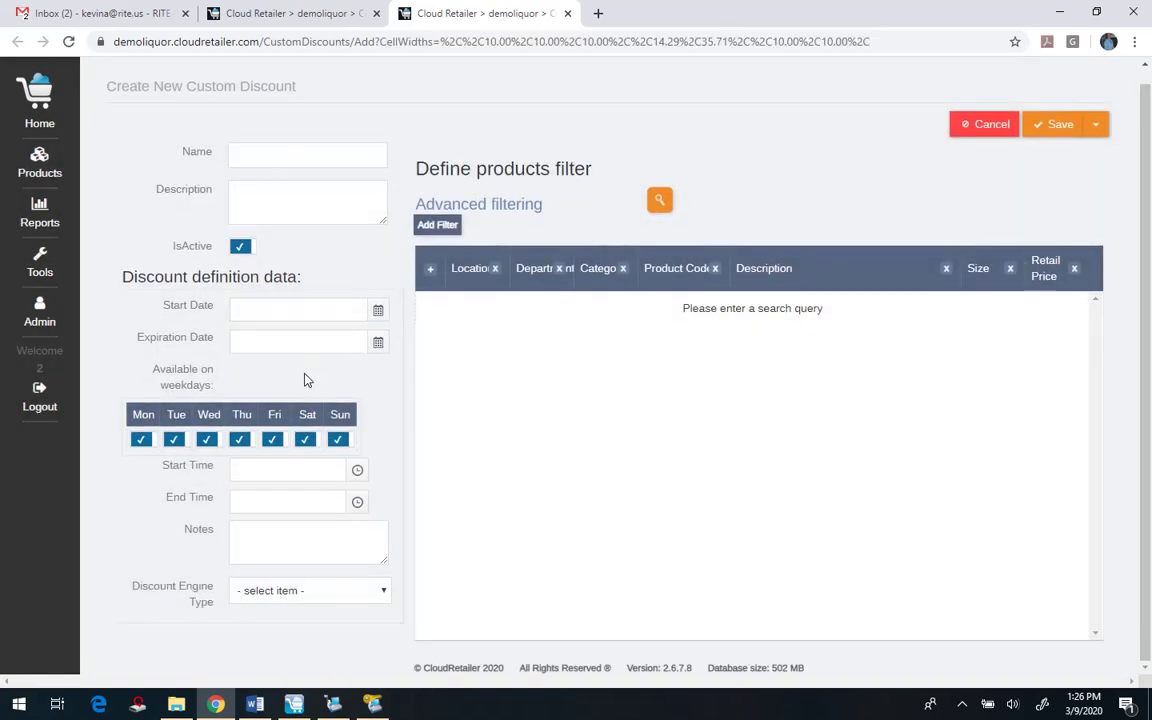
click(438, 226)
click(651, 233)
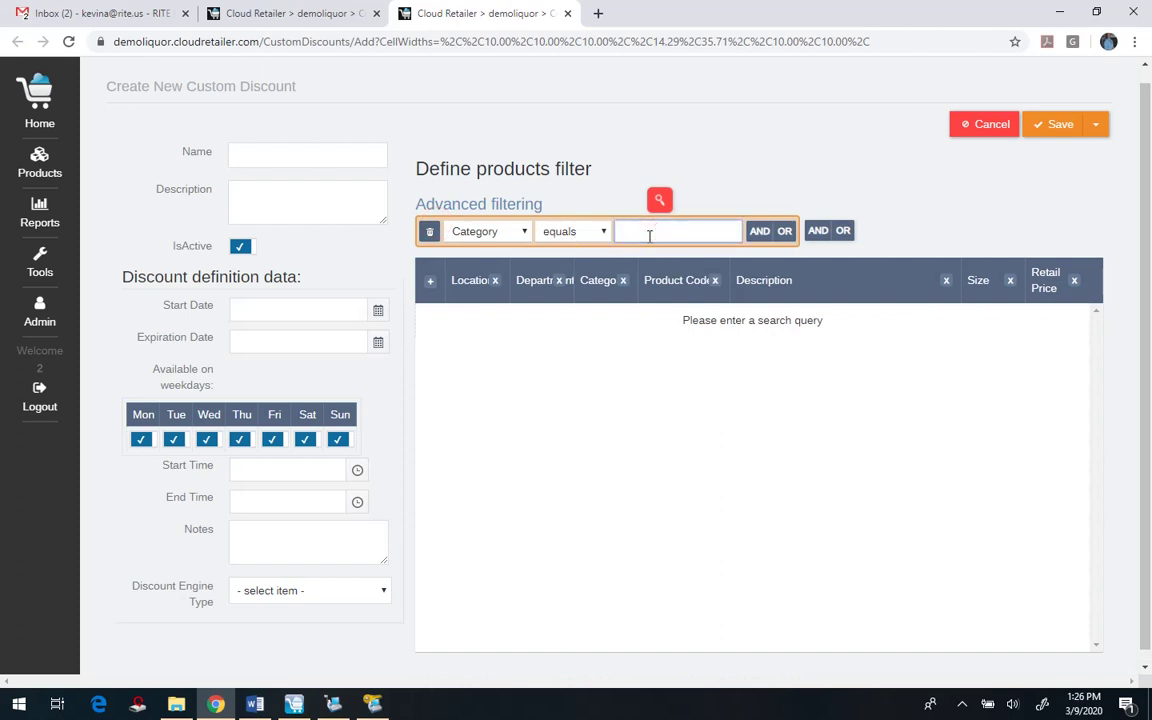
text(beer)
click(760, 233)
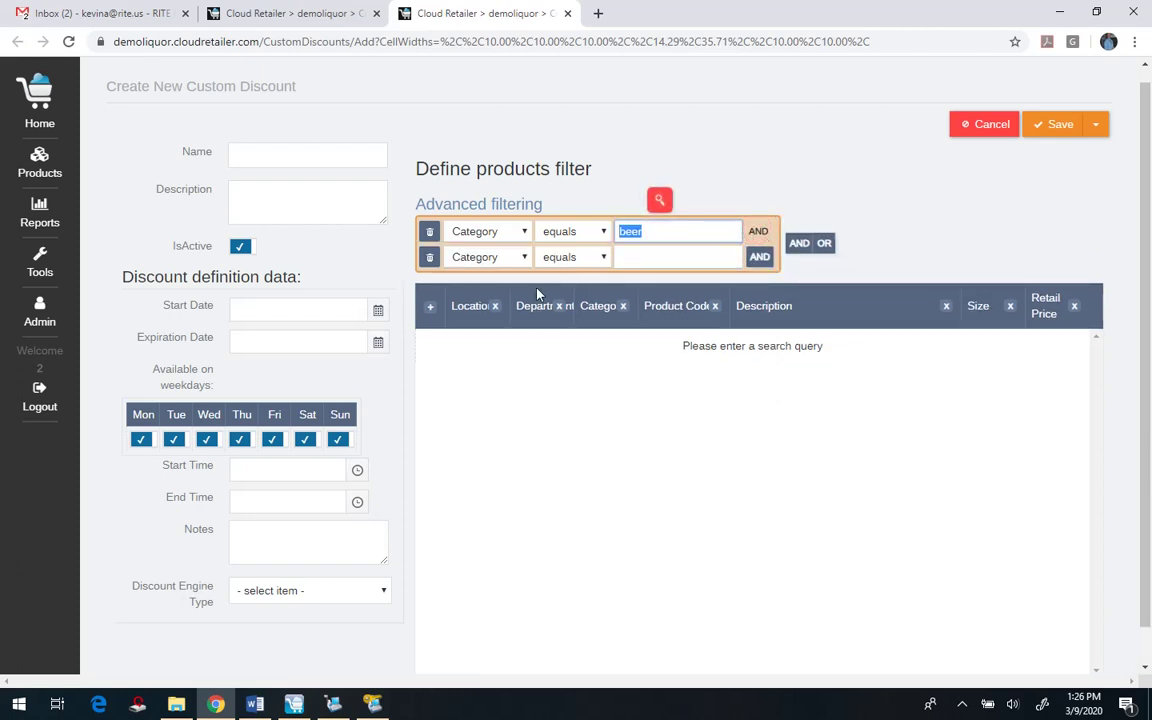
Name the custom discount "beer discount" and describe it as "super beer discount".
click(246, 156)
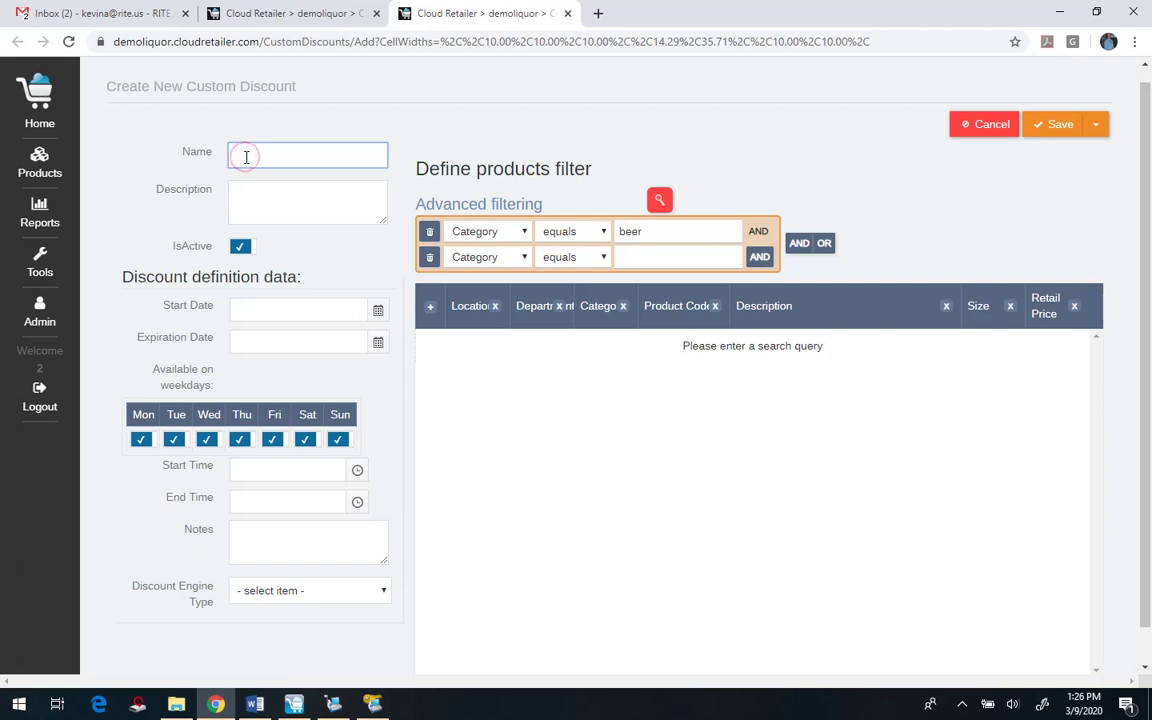
text(beer discount)
click(273, 190)
text(super )
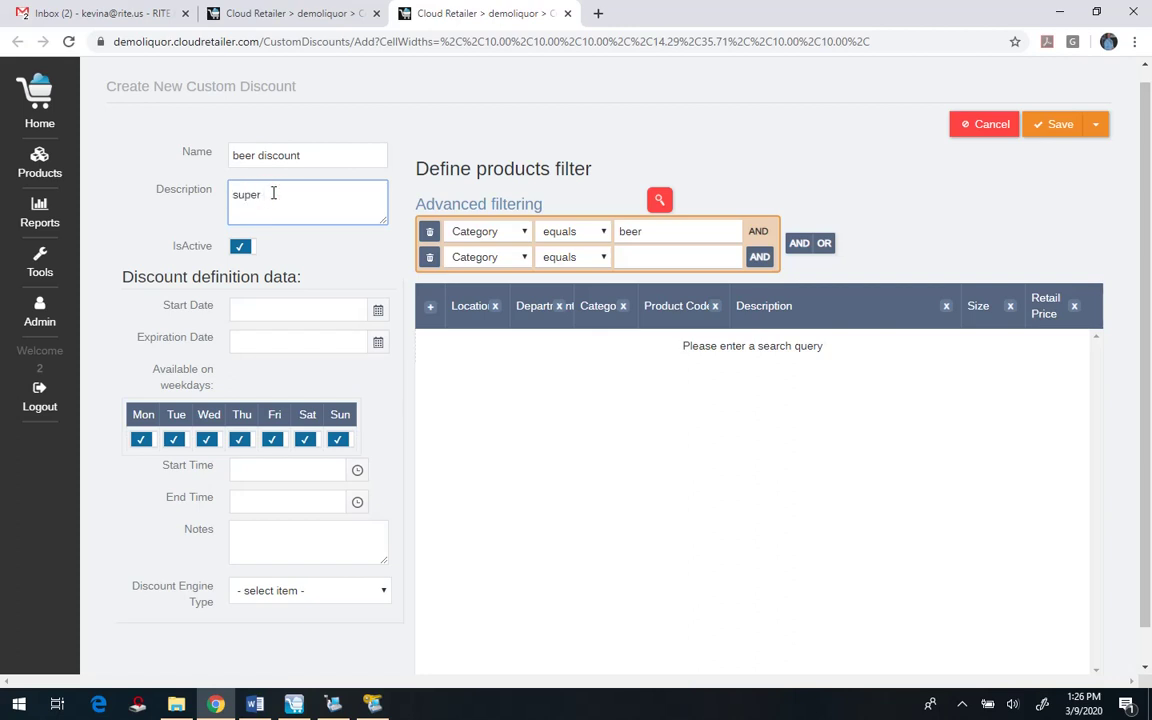
text(beer discount)
Make the discount unavailable on Saturday and Sunday, and enter "Happy Hour" as its notes.
scroll(355, 389, down, 1)
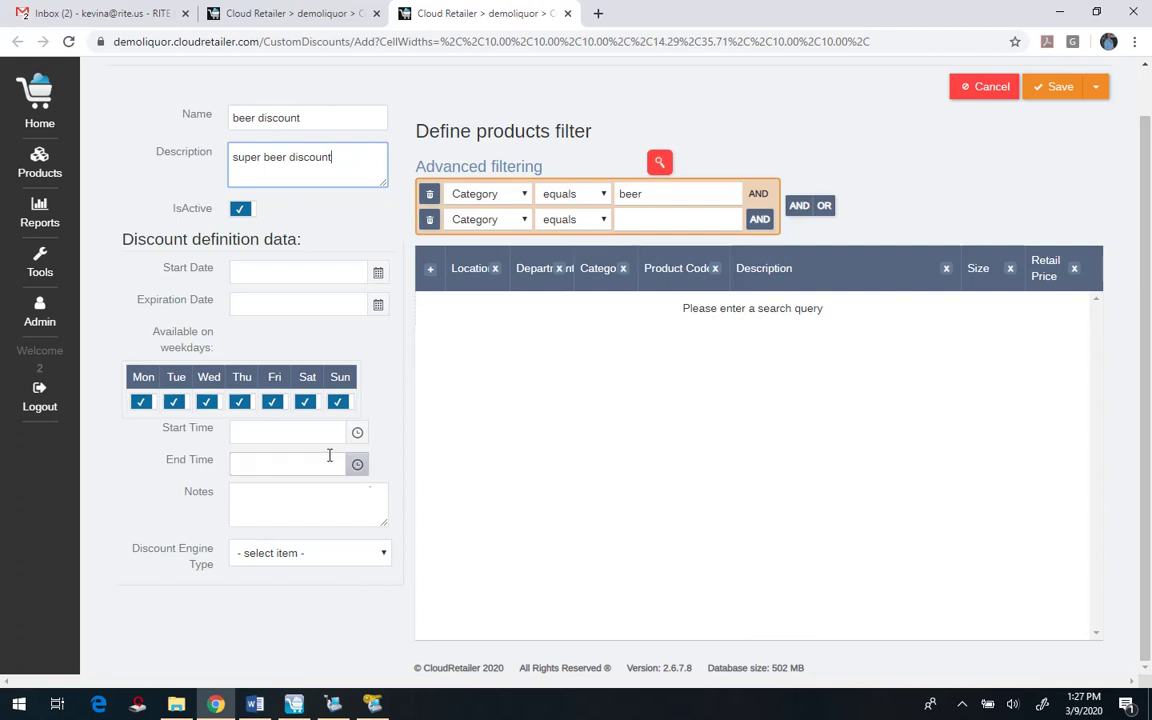
click(335, 403)
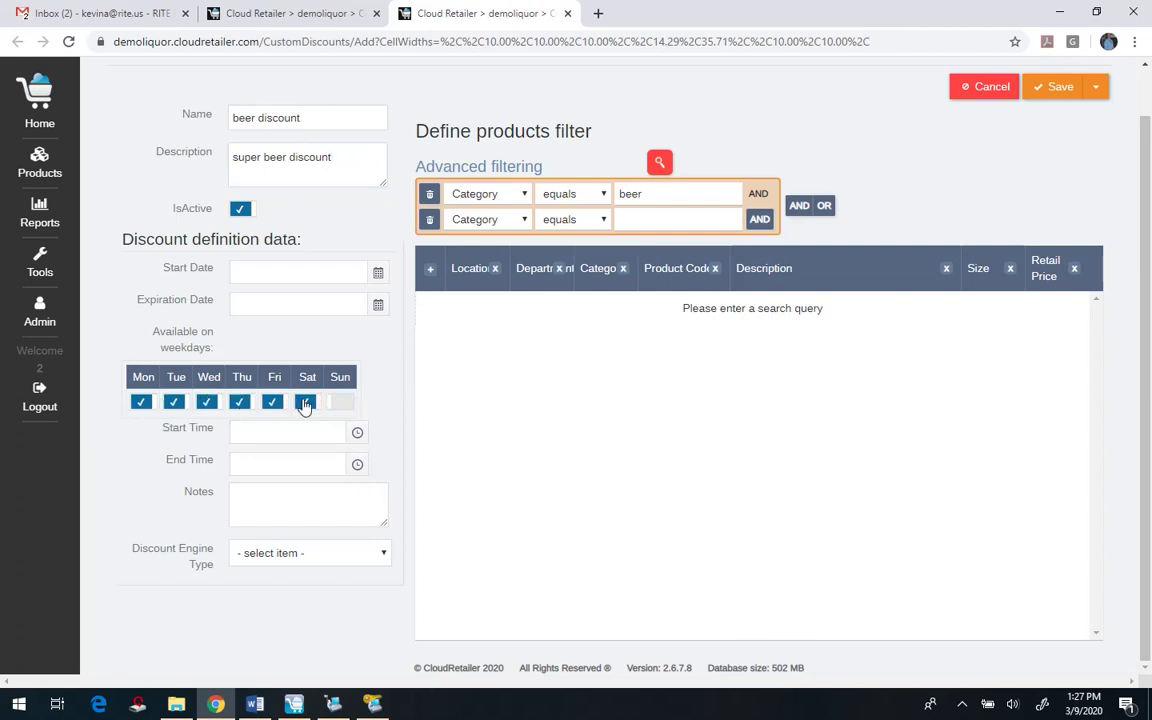
click(305, 402)
click(270, 514)
text(happy Hour)
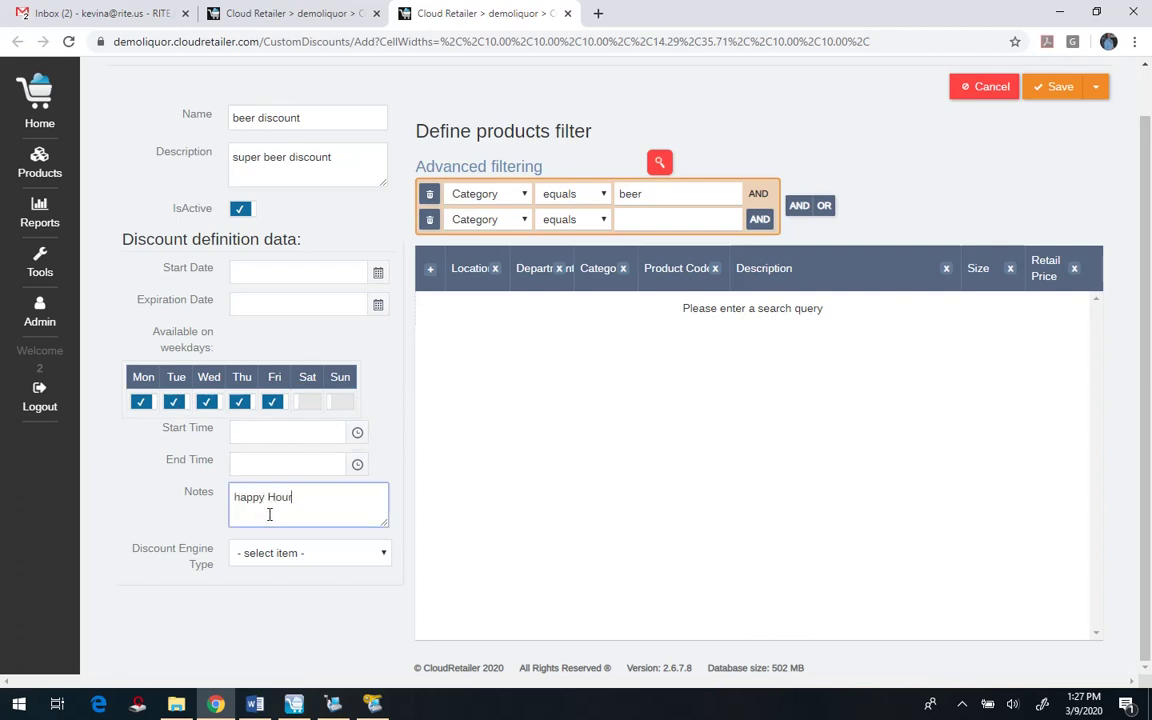
click(239, 498)
key(BackSpace)
text(H)
Set the discount engine type to Cost Plus Percent with a + % value of 10.
click(303, 562)
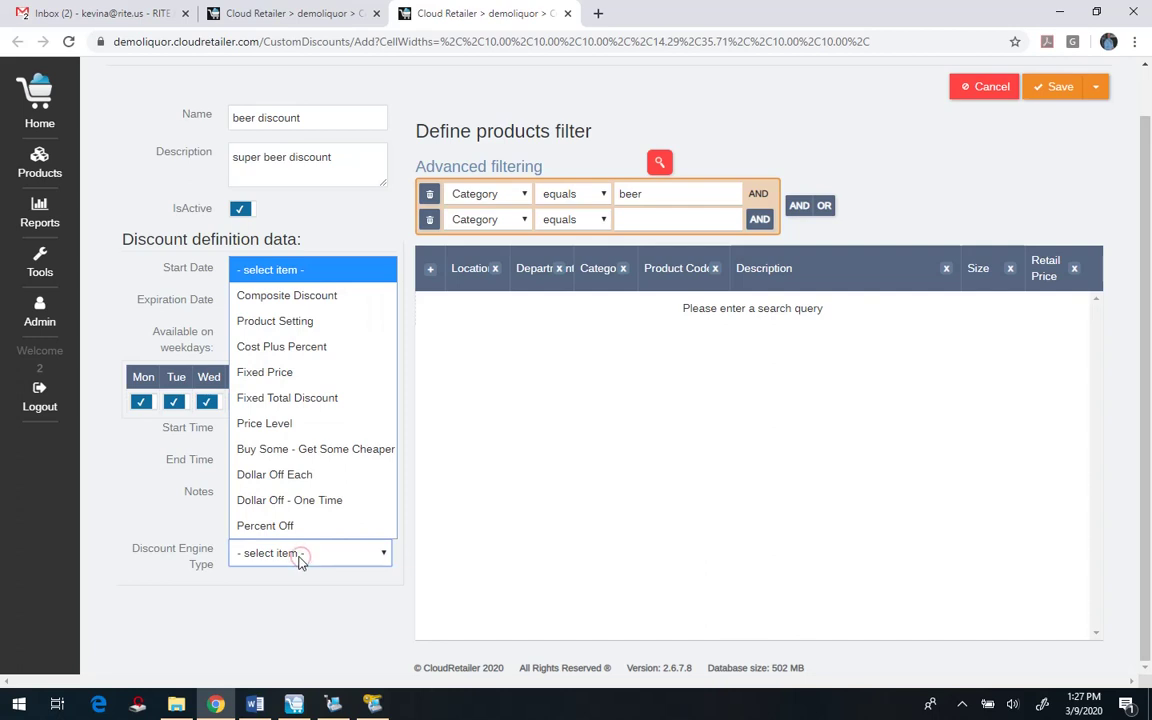
click(324, 350)
scroll(262, 472, down, 3)
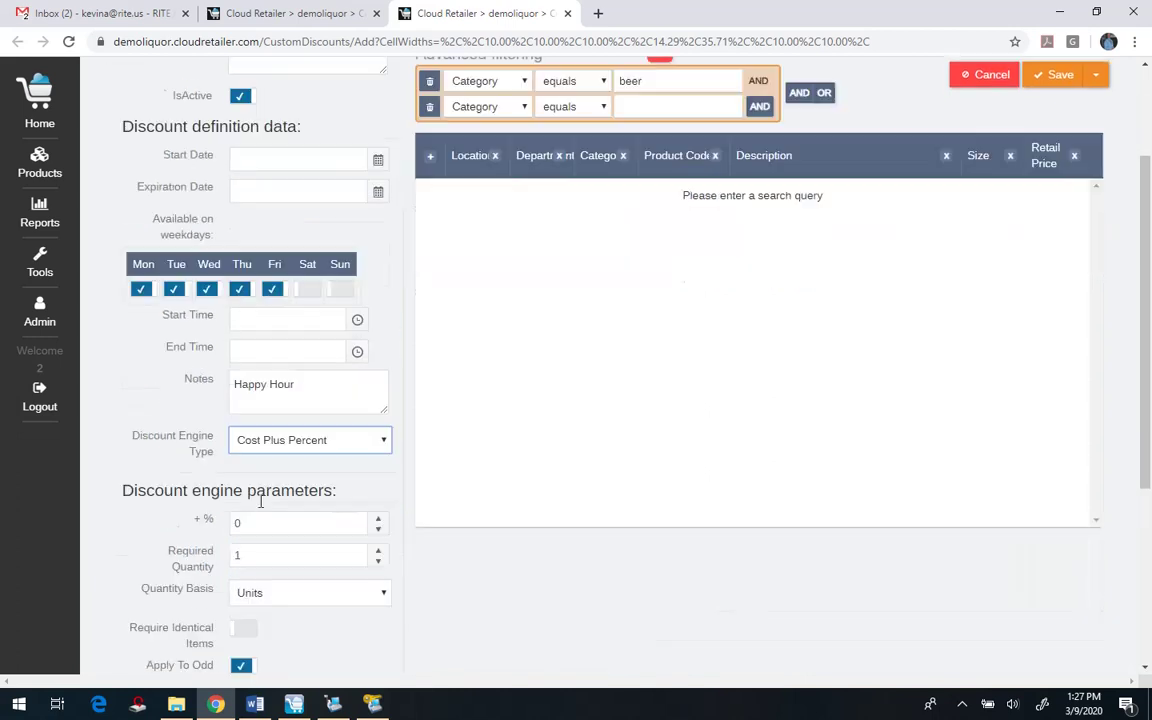
click(262, 392)
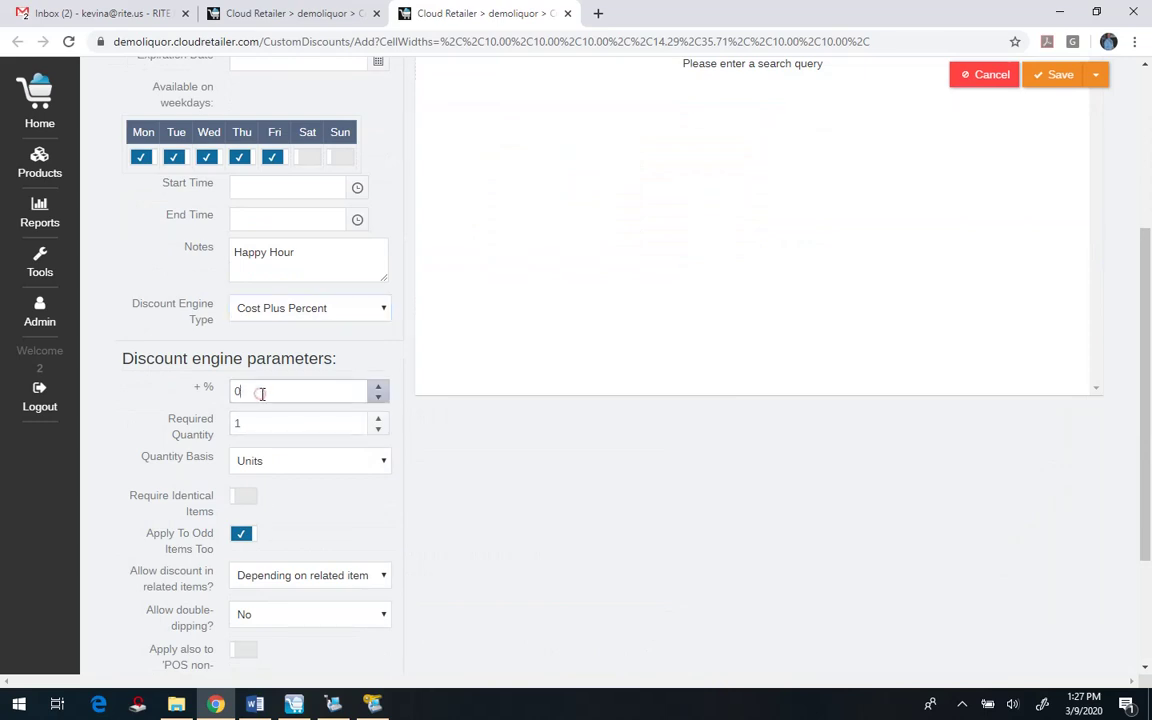
key(BackSpace)
text(10)
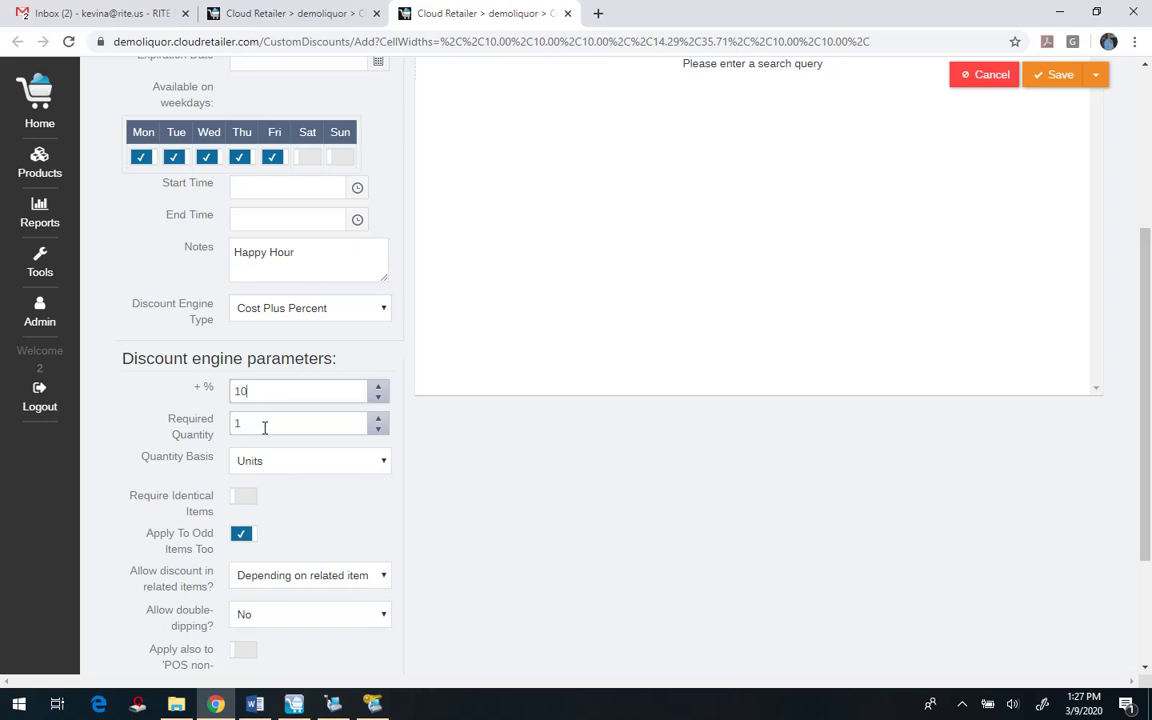
Examine the remaining discount engine parameters, including required quantity, quantity basis, related items, double-dipping and priority.
click(263, 424)
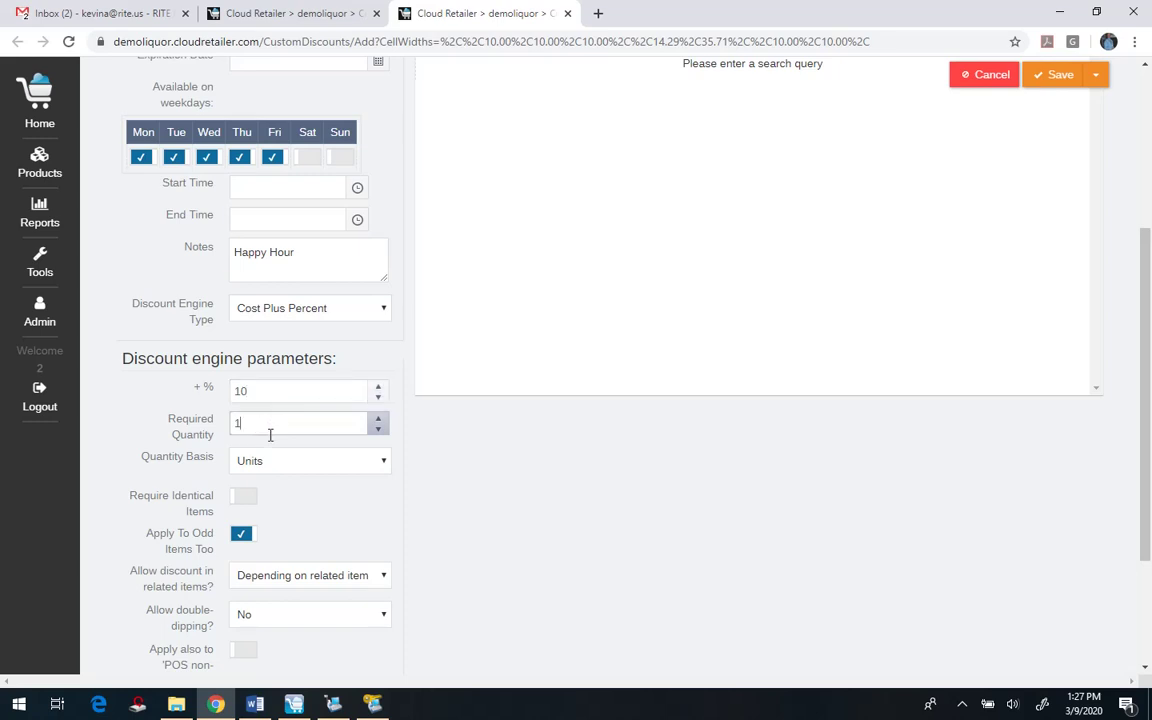
click(278, 461)
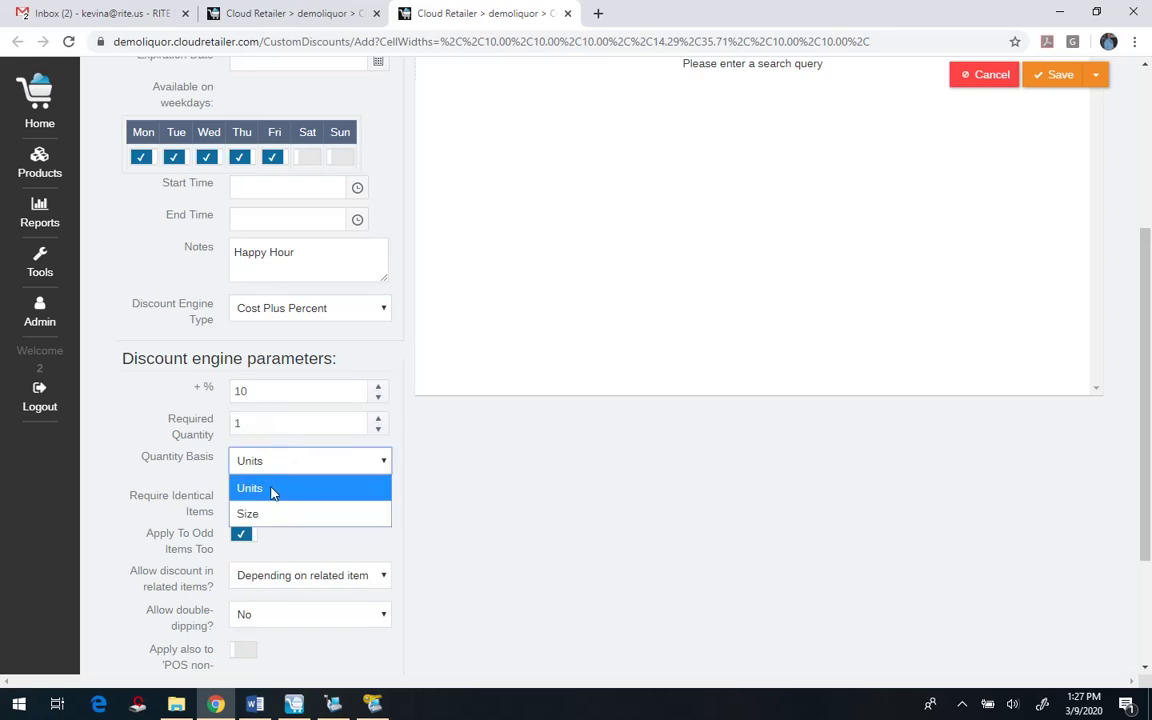
click(178, 498)
scroll(359, 511, down, 1)
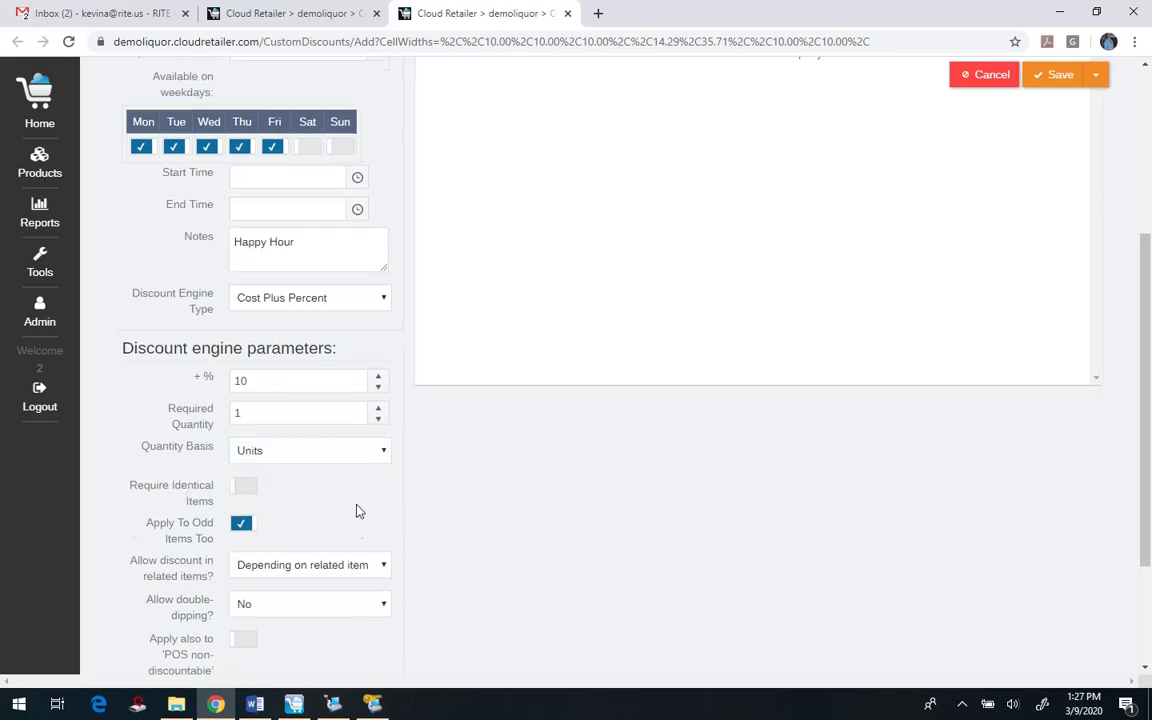
scroll(359, 511, down, 3)
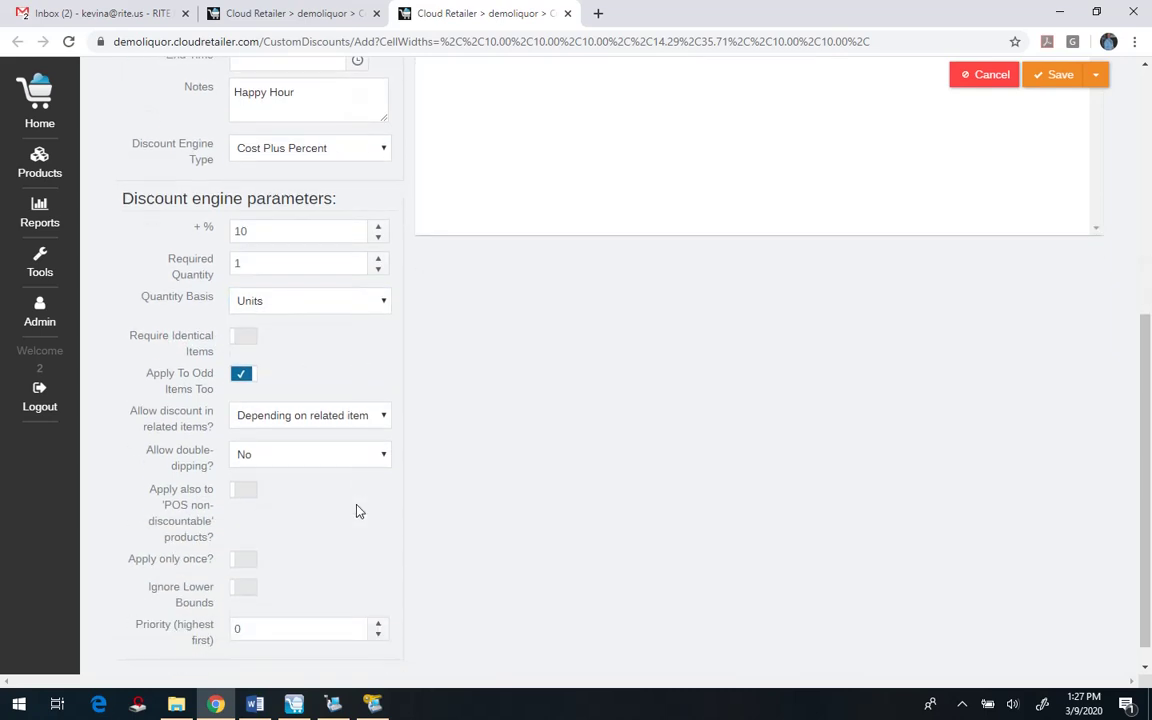
click(293, 422)
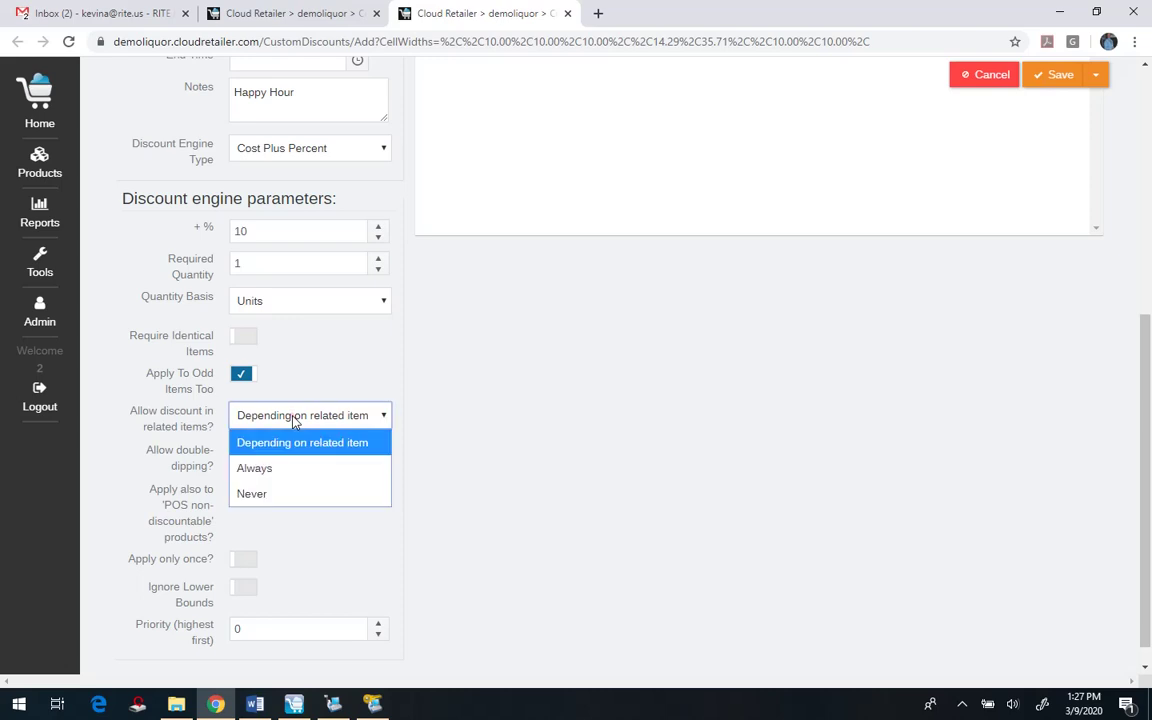
click(310, 366)
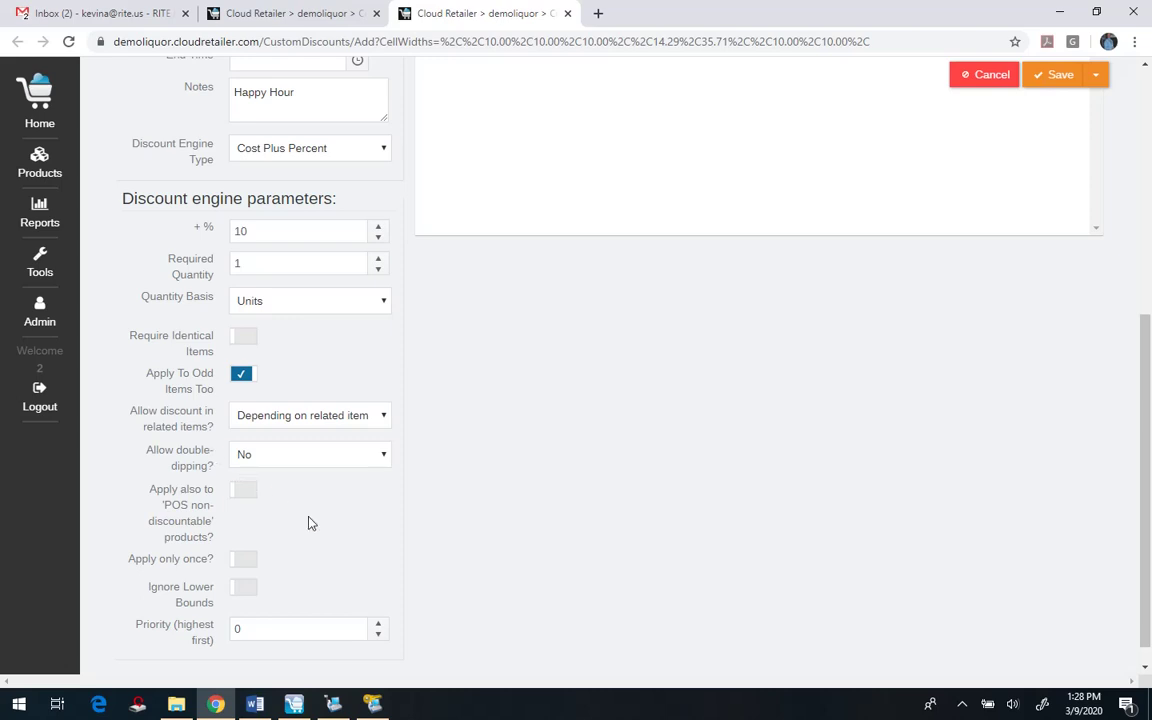
scroll(310, 522, down, 1)
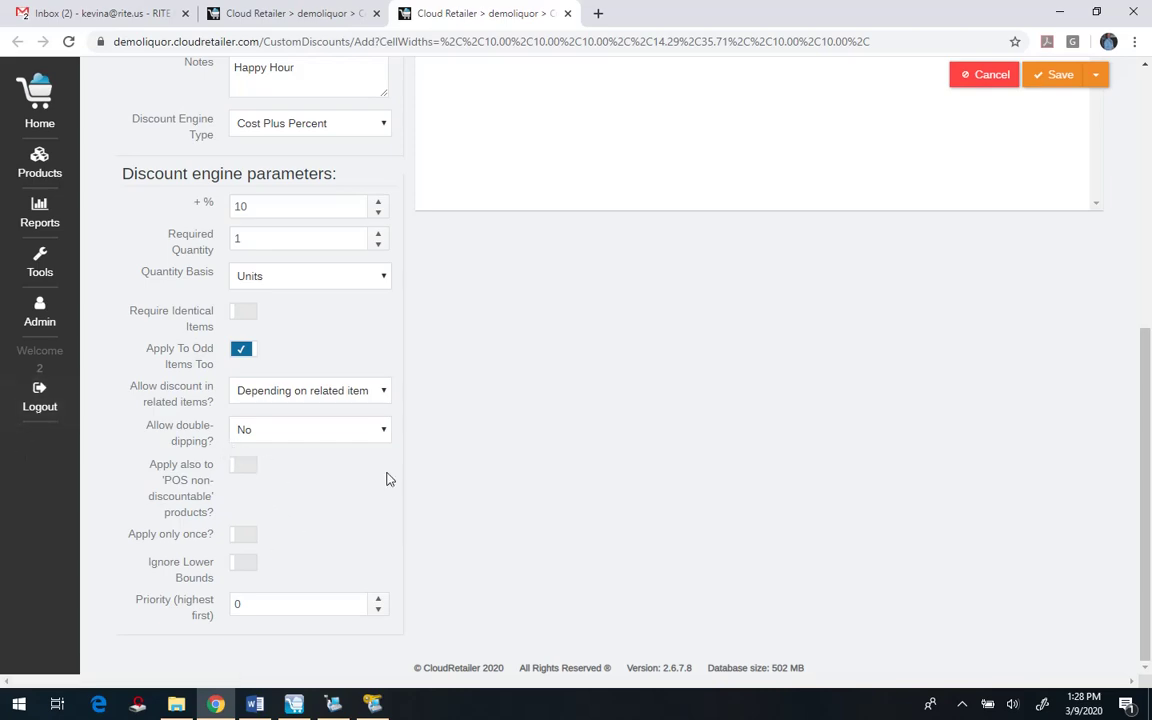
scroll(296, 471, up, 5)
scroll(296, 471, down, 2)
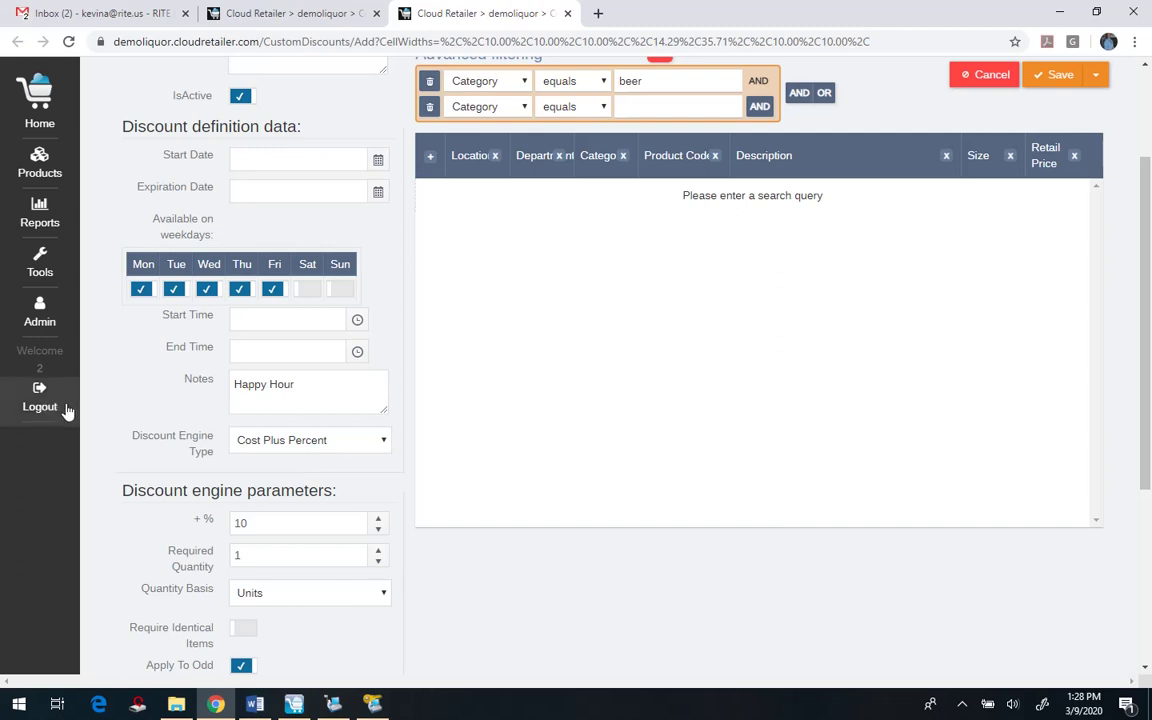
View the admin options, and return to the custom discounts list in the other browser tab.
click(37, 324)
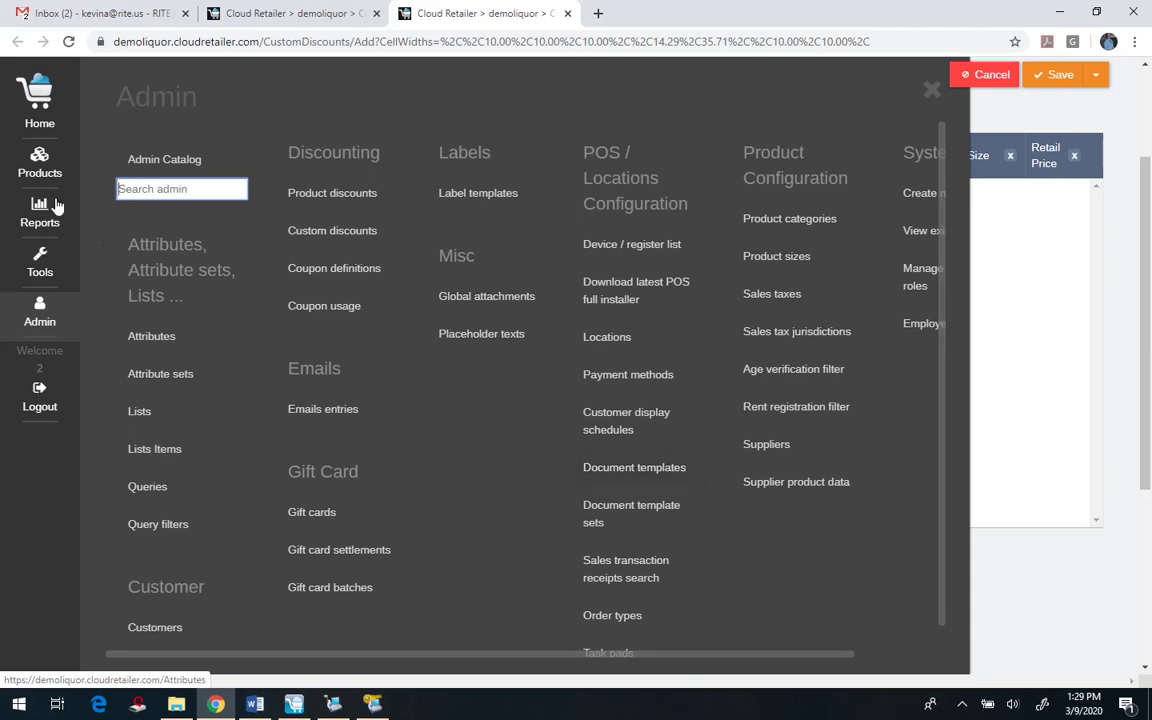
click(257, 13)
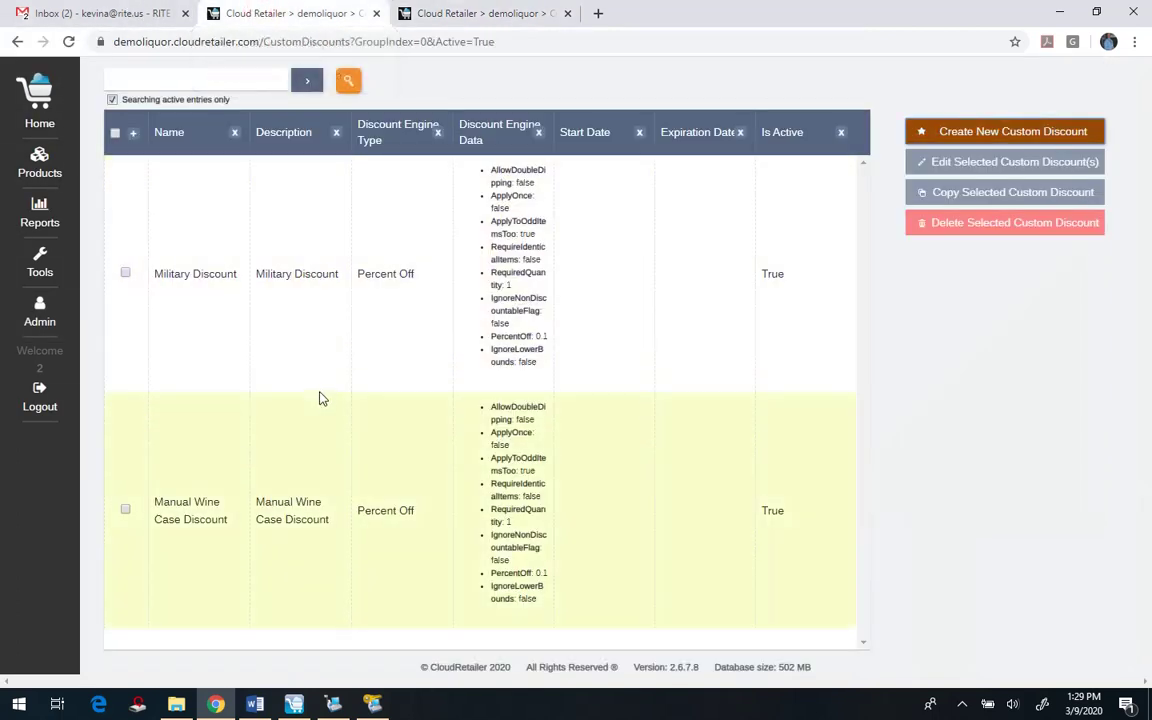